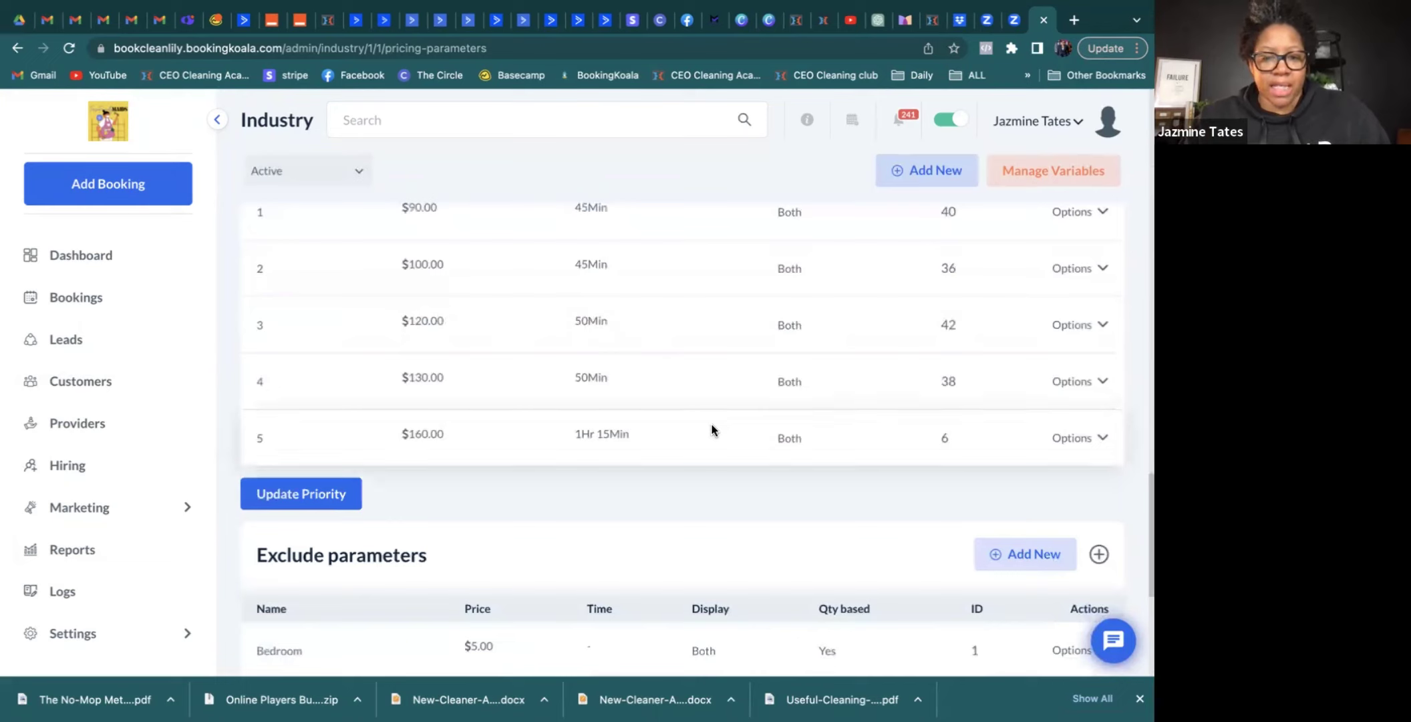
Look over the exclude parameters on the pricing page and return to the dashboard scheduler
scroll(711, 429, "down", 5)
scroll(712, 429, "up", 7)
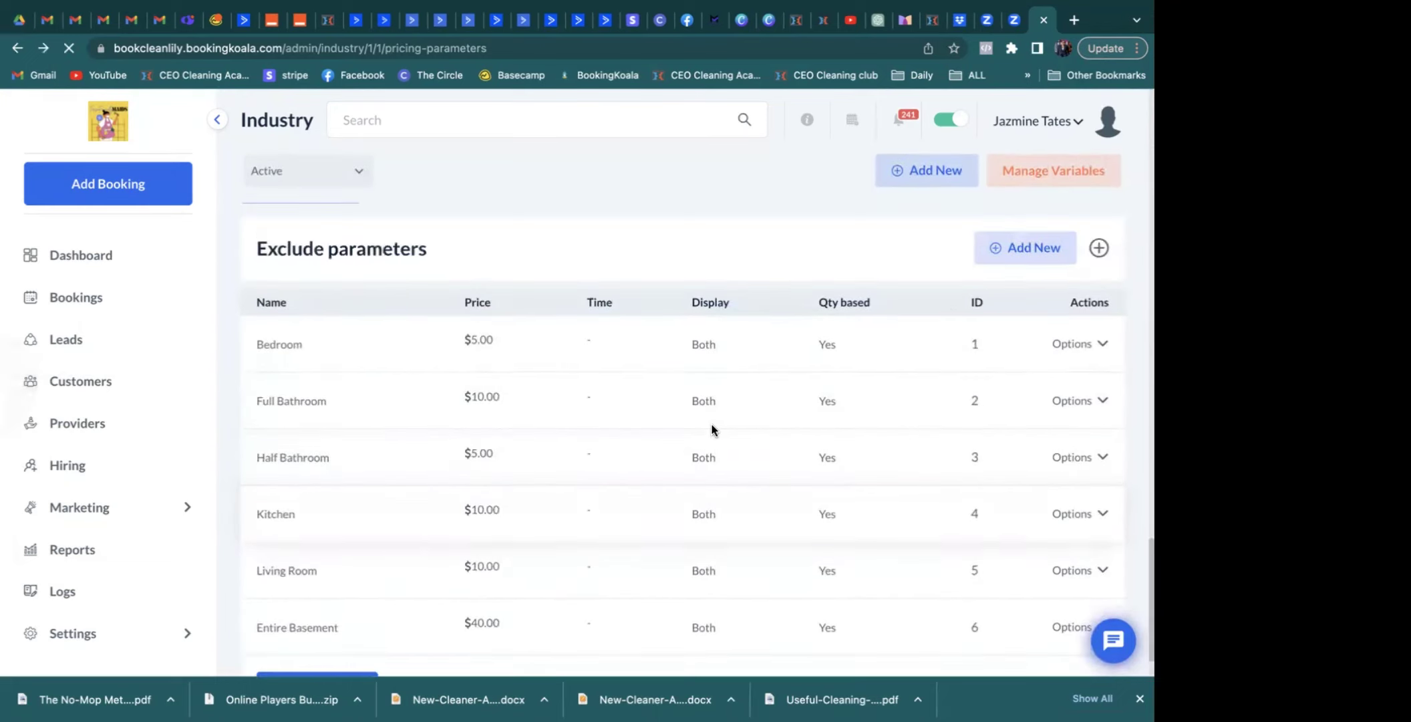
key("alt+Left")
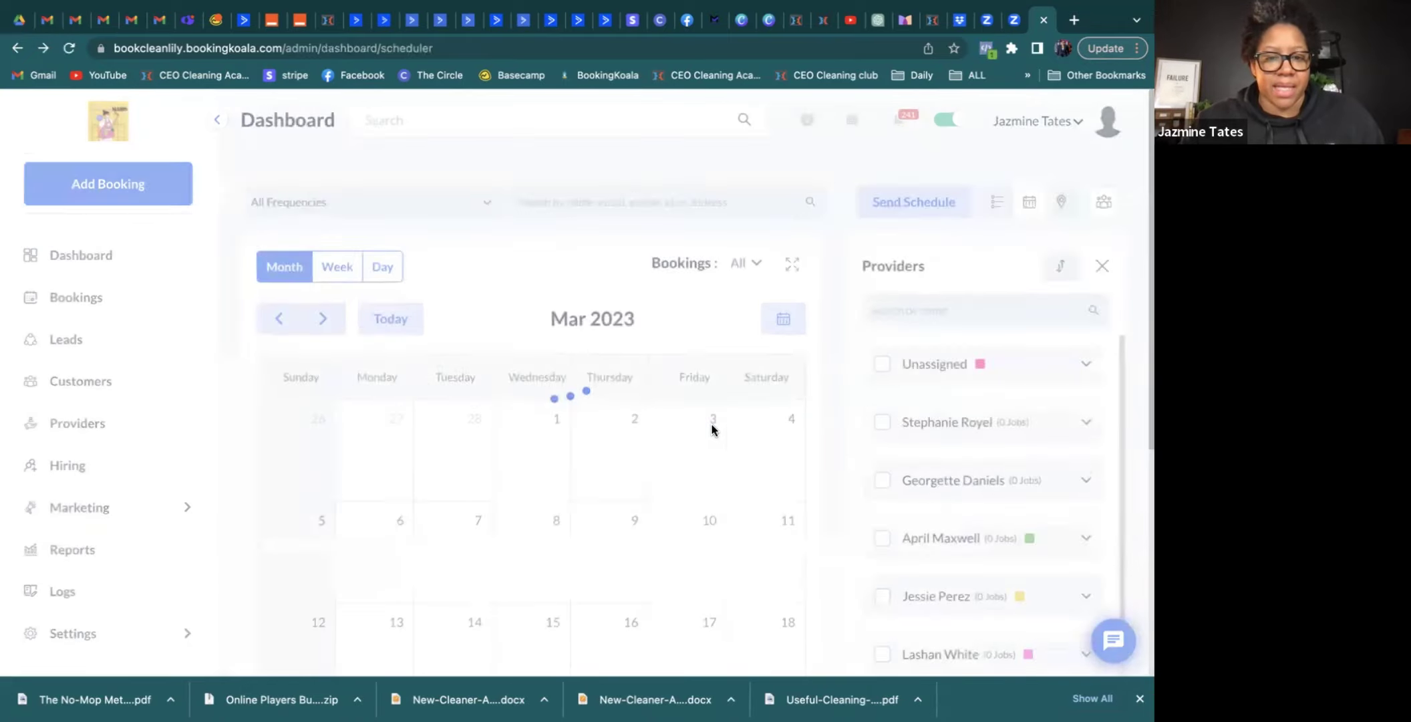
Open the Pricing Parameter page of Form 1 in the Home Cleaning industry settings
scroll(61, 475, "down", 5)
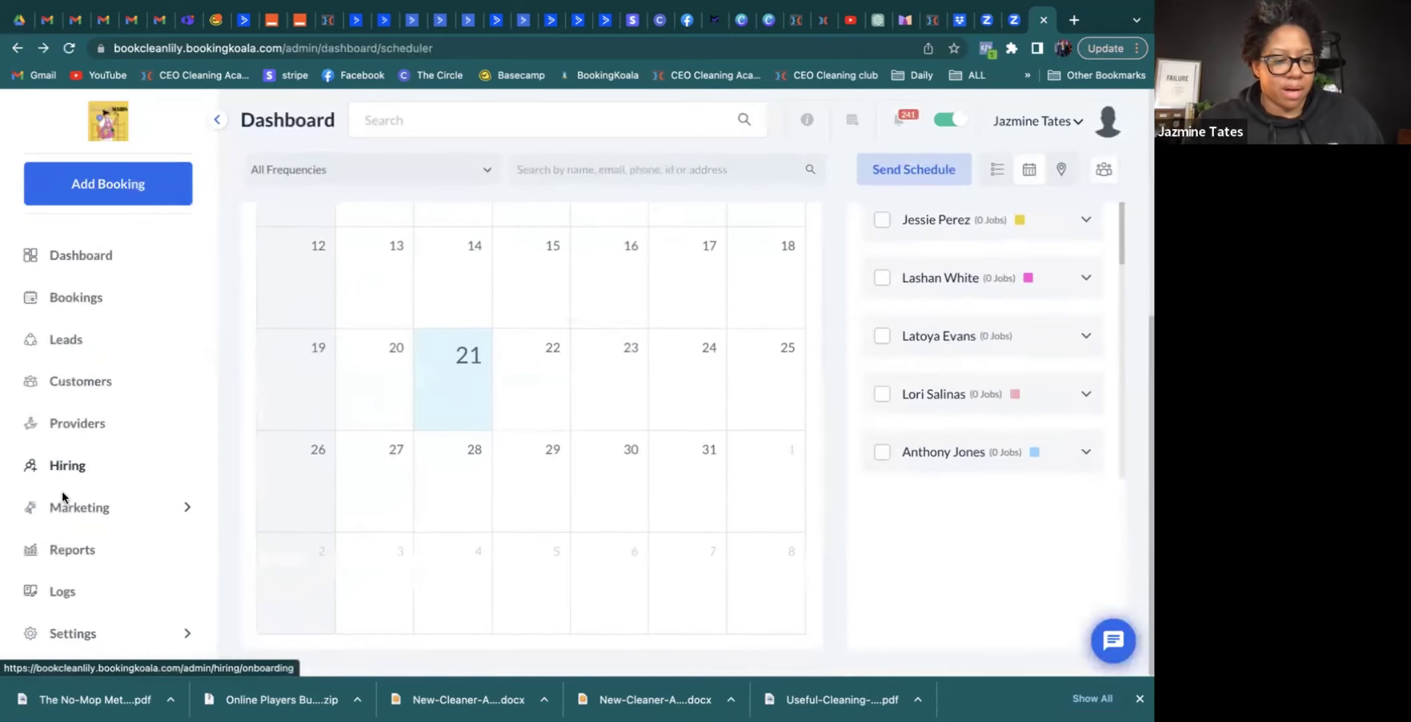
left_click(102, 633)
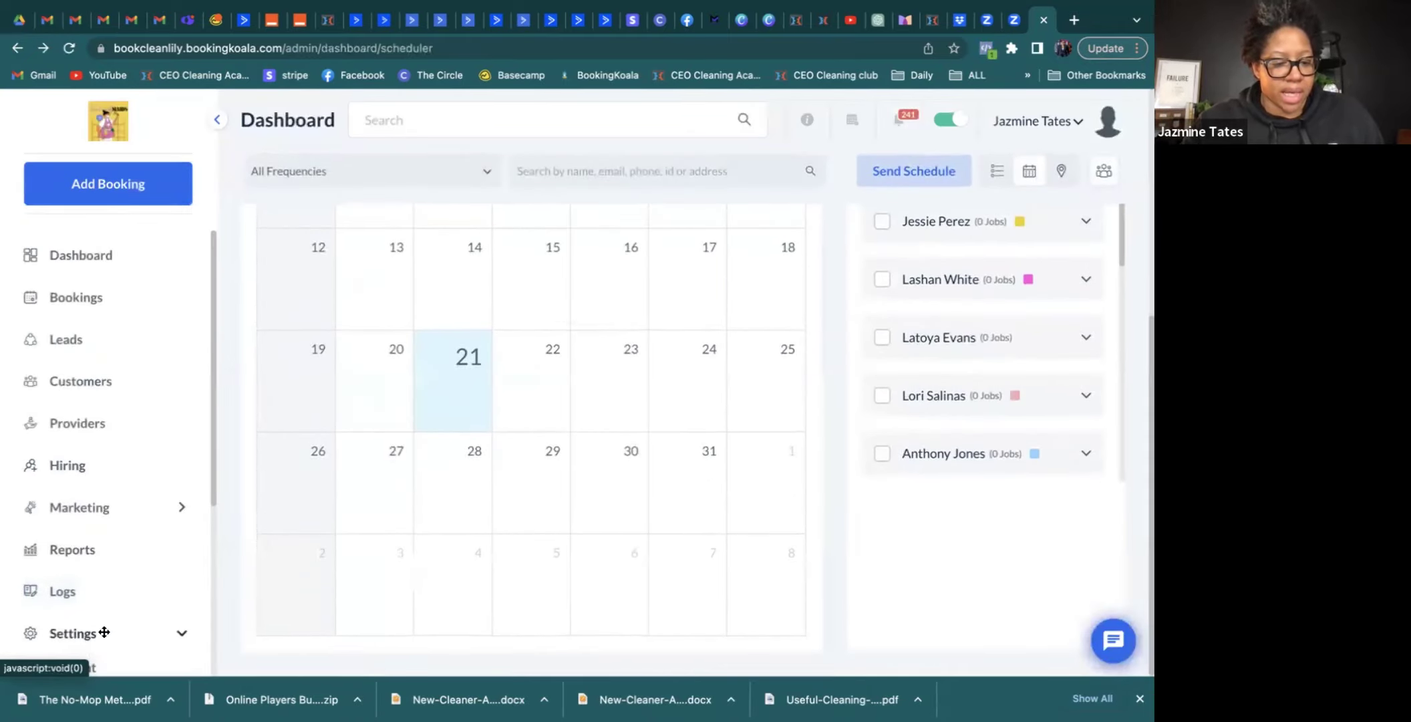
scroll(104, 632, "down", 5)
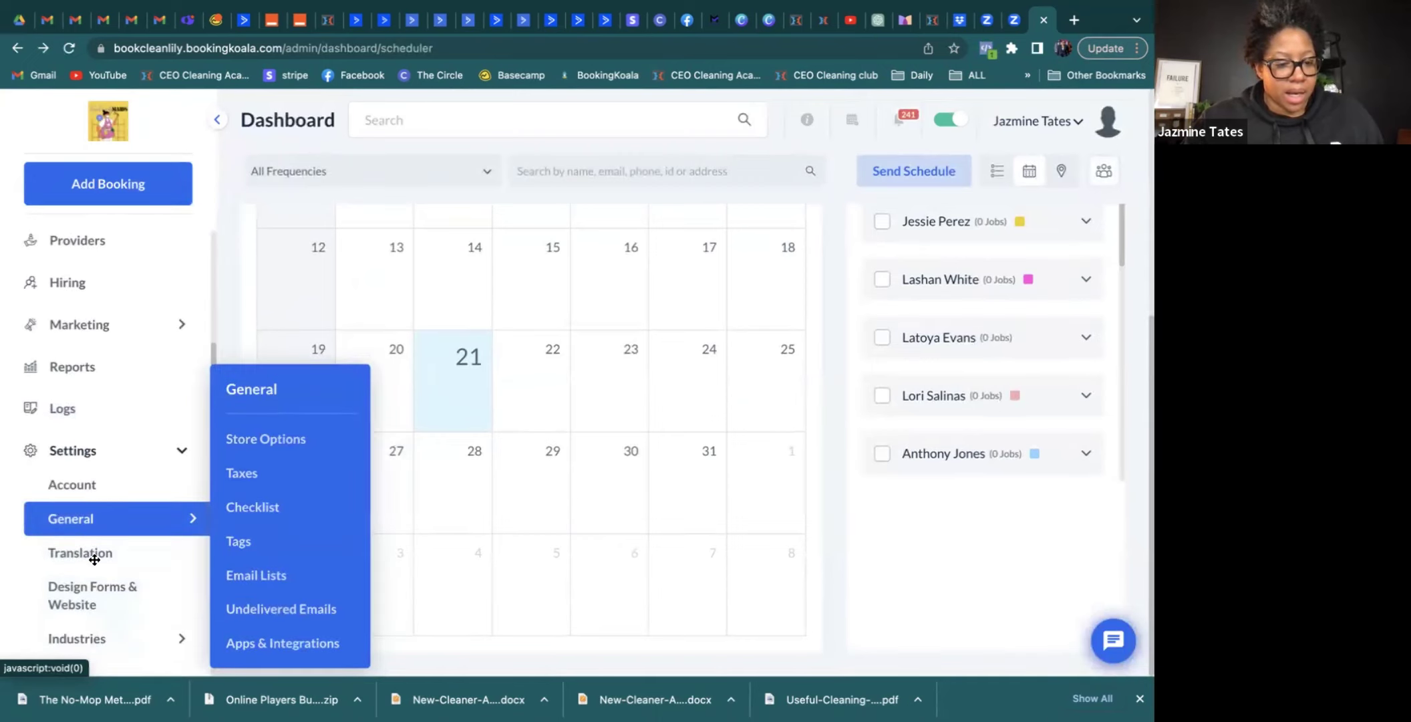
scroll(95, 565, "down", 1)
left_click(89, 585)
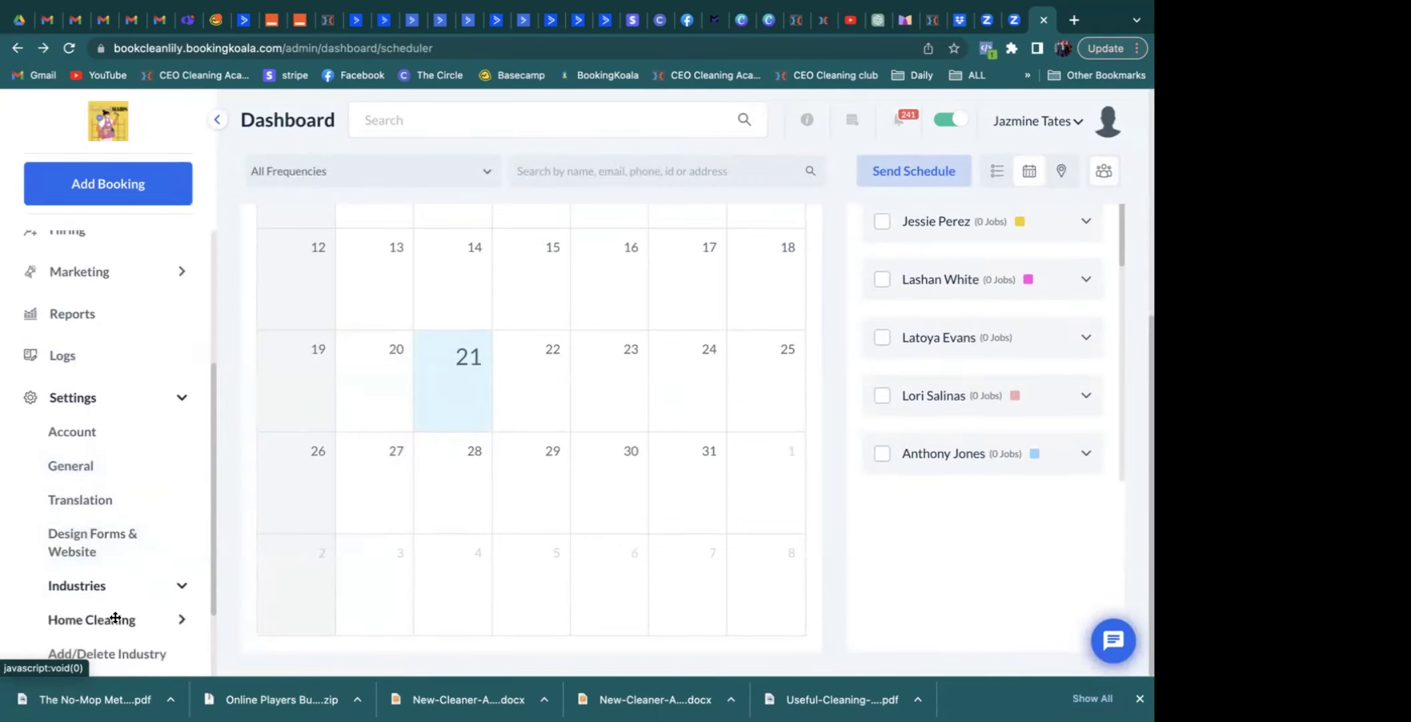
left_click(118, 619)
scroll(174, 608, "down", 3)
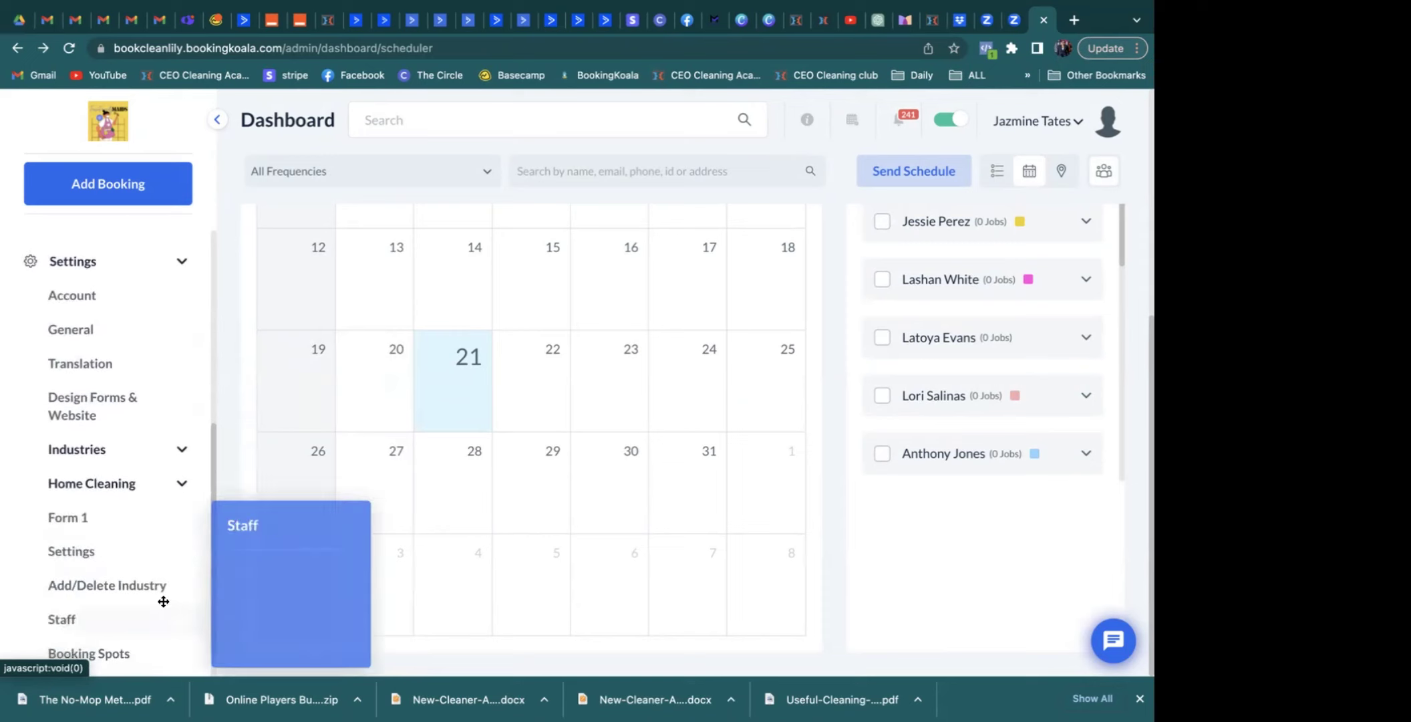
mouse_move(96, 541)
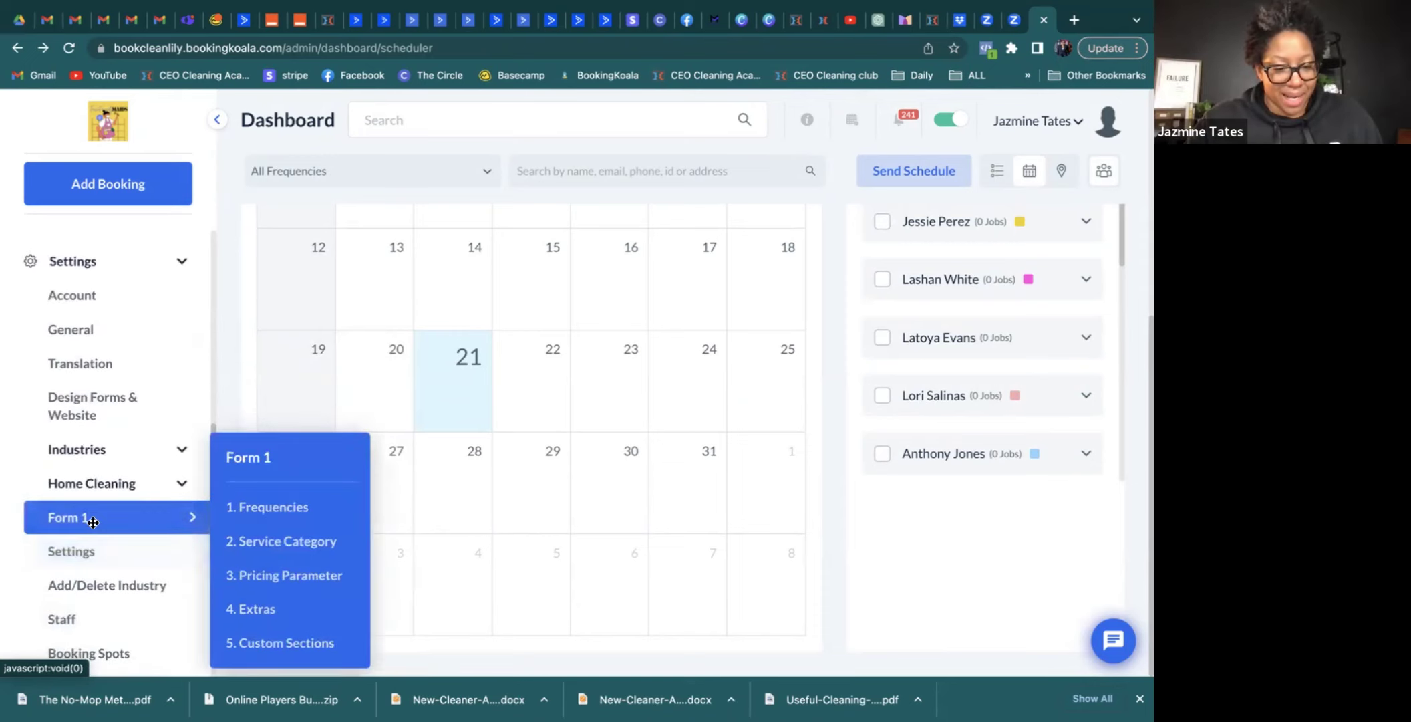
mouse_move(164, 520)
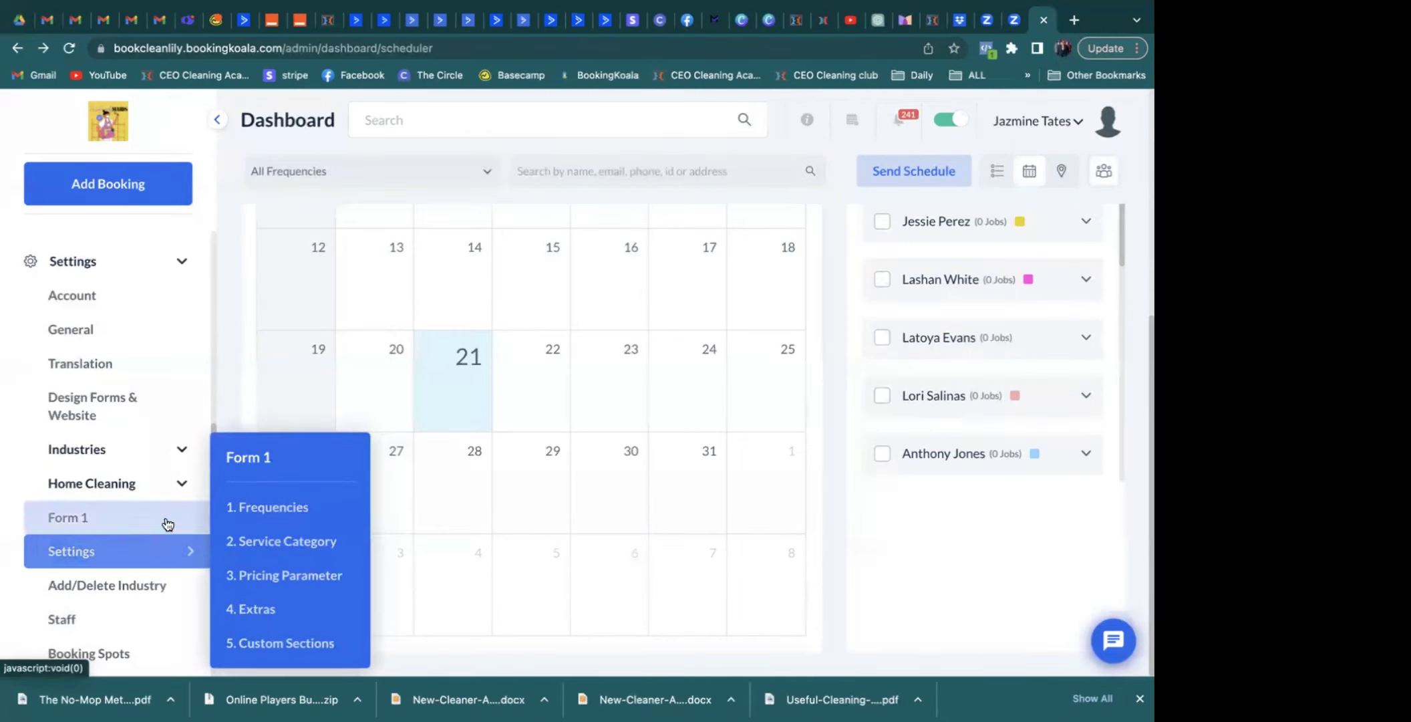
left_click(256, 579)
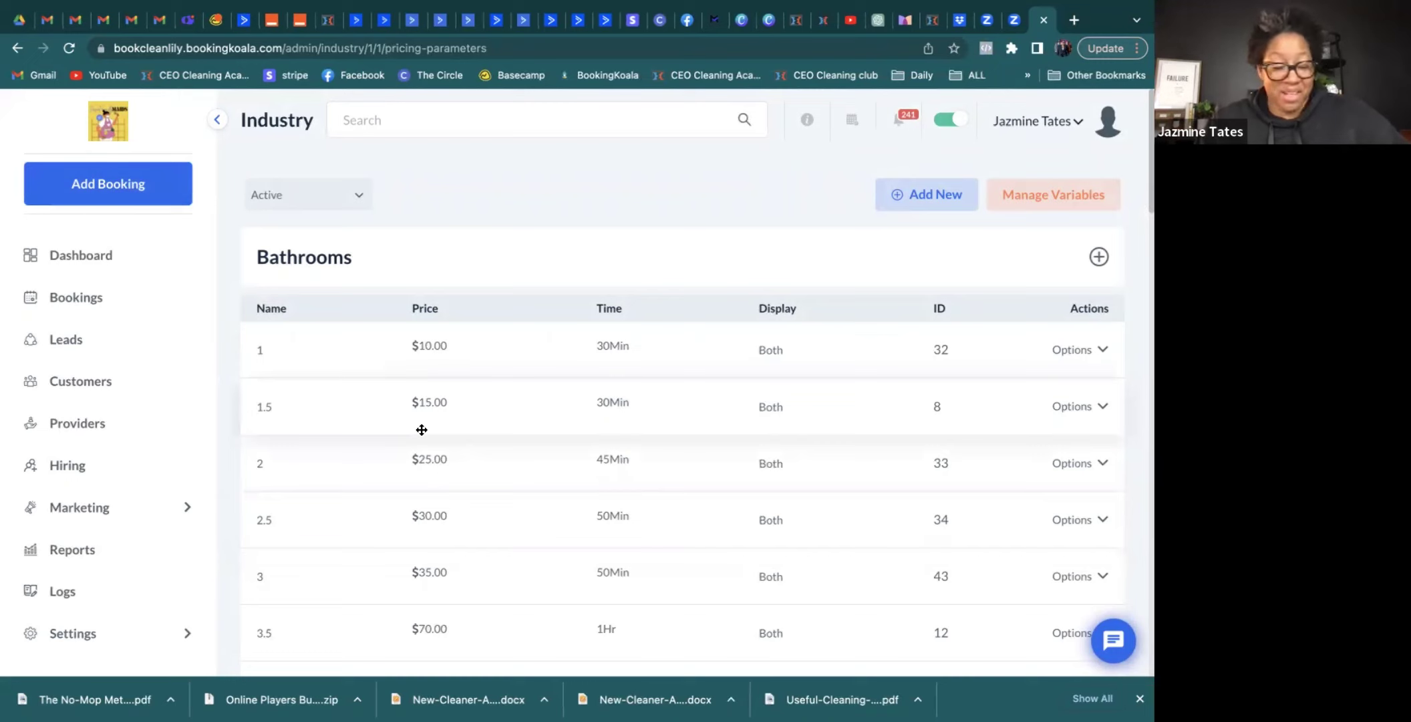
Compare the prices and times of the Bathrooms parameters with those of the Sq ft ranges
scroll(422, 429, "down", 2)
scroll(421, 430, "up", 2)
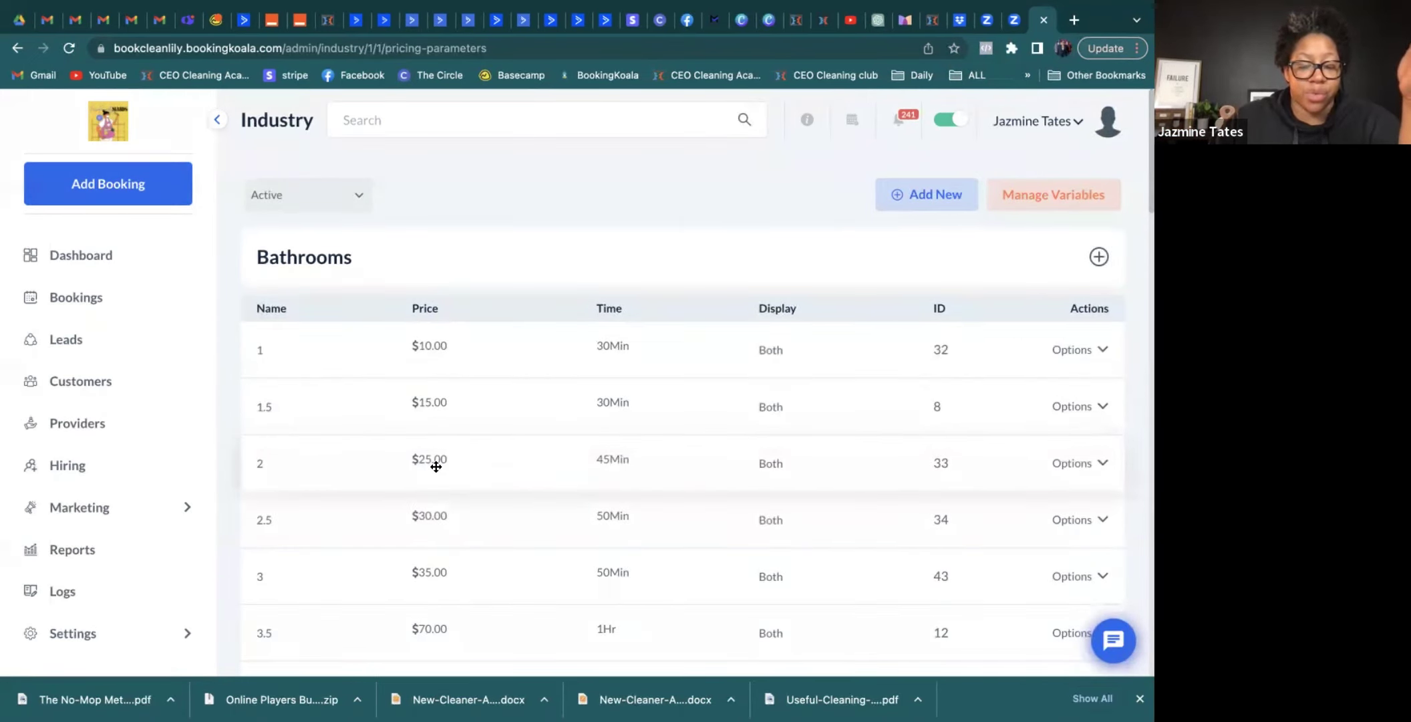
scroll(434, 468, "down", 10)
scroll(435, 466, "down", 2)
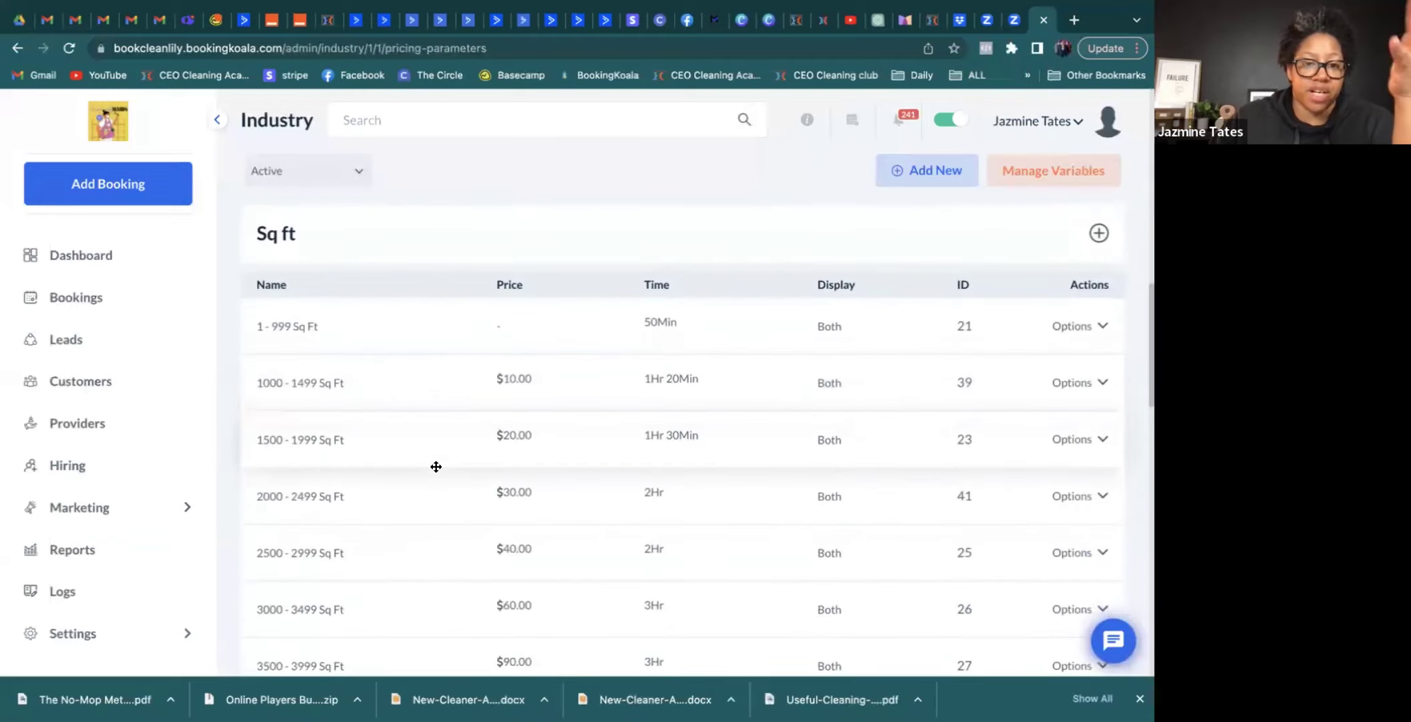
scroll(436, 466, "up", 10)
scroll(436, 466, "down", 9)
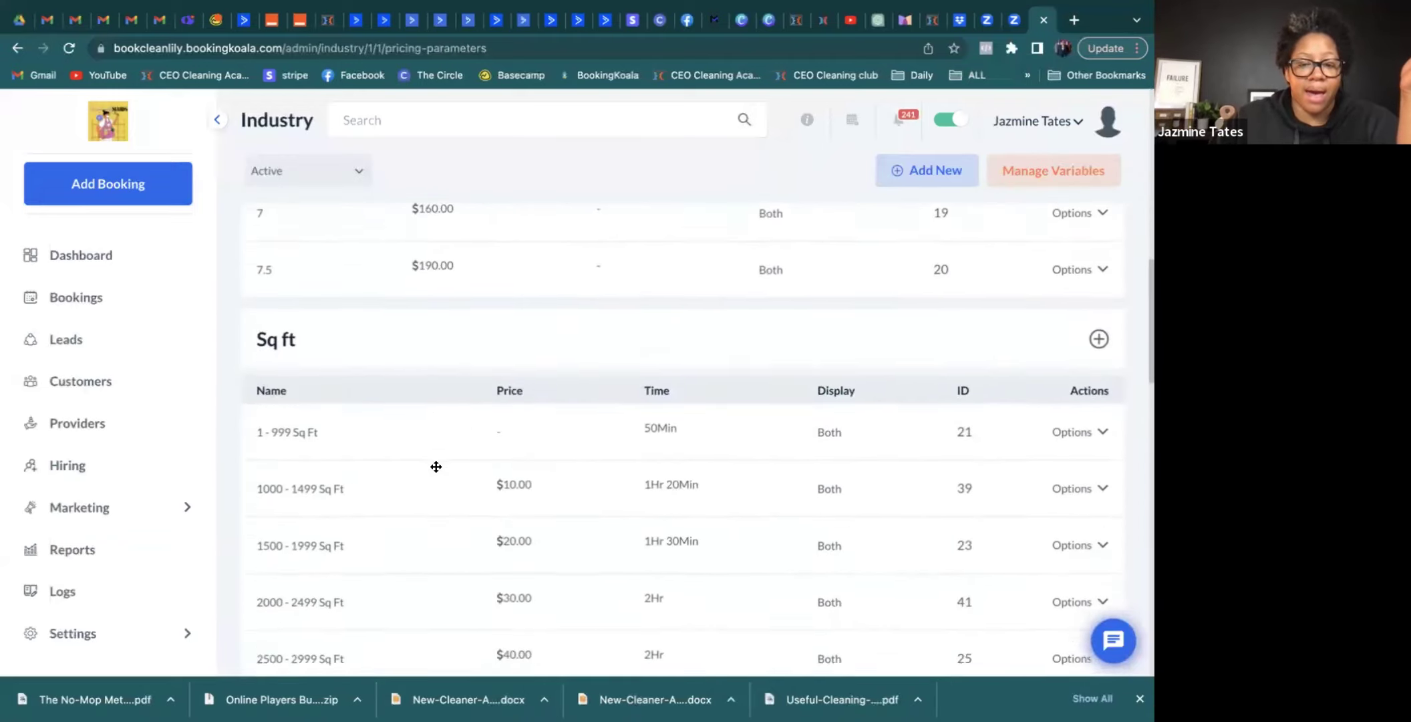
scroll(436, 466, "down", 1)
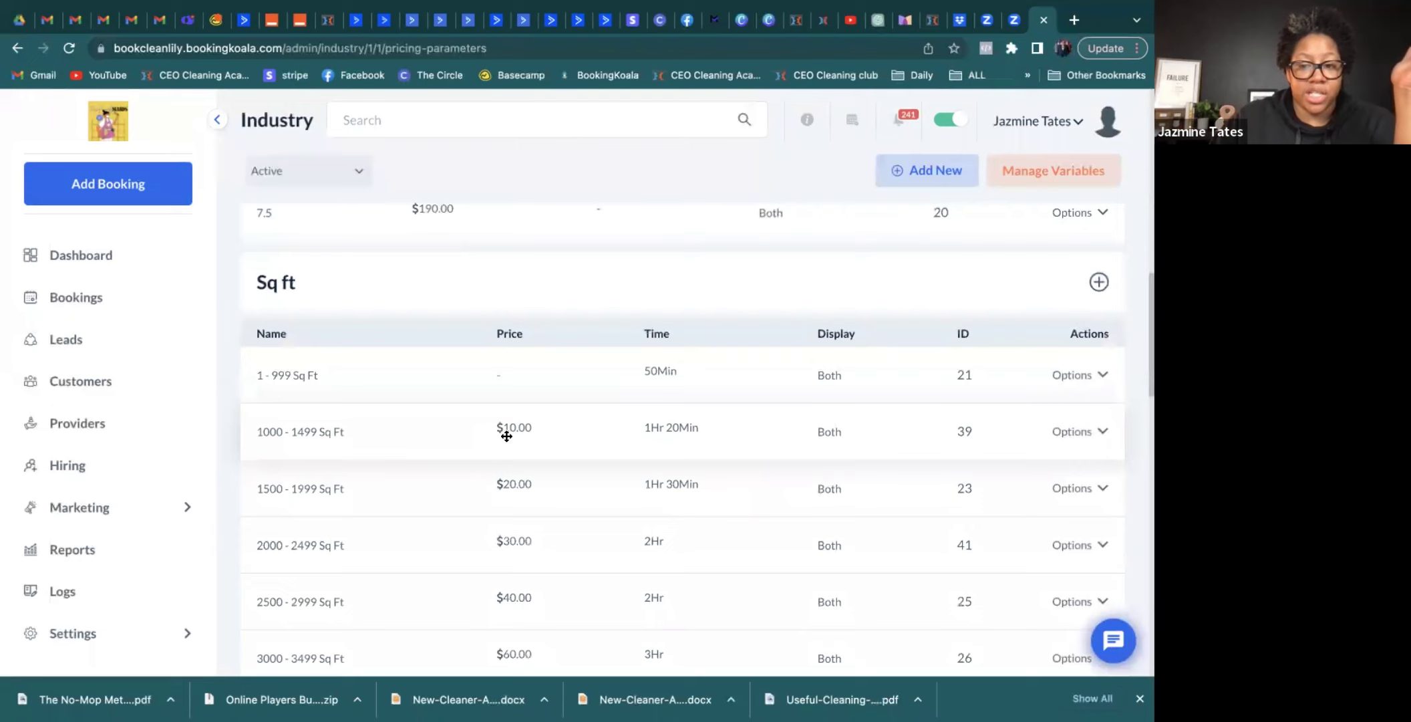
scroll(506, 435, "up", 12)
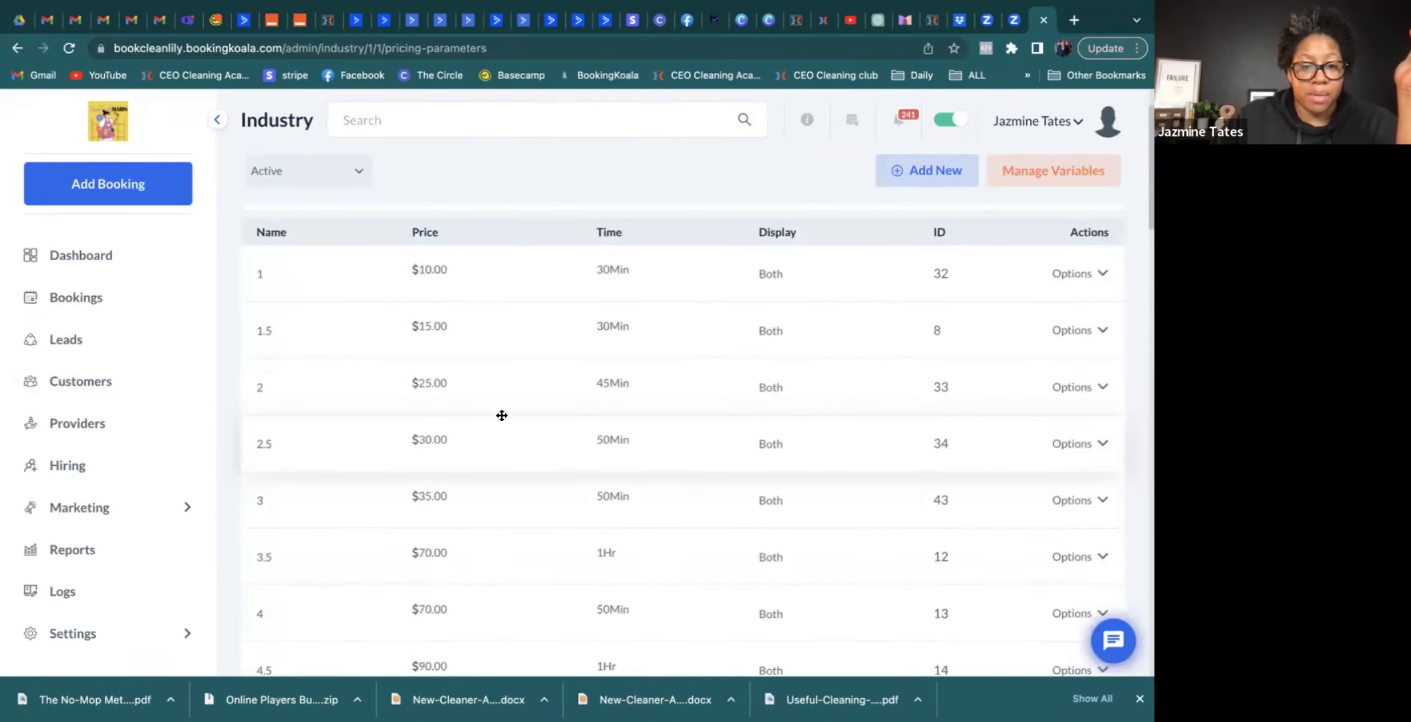
scroll(431, 273, "down", 15)
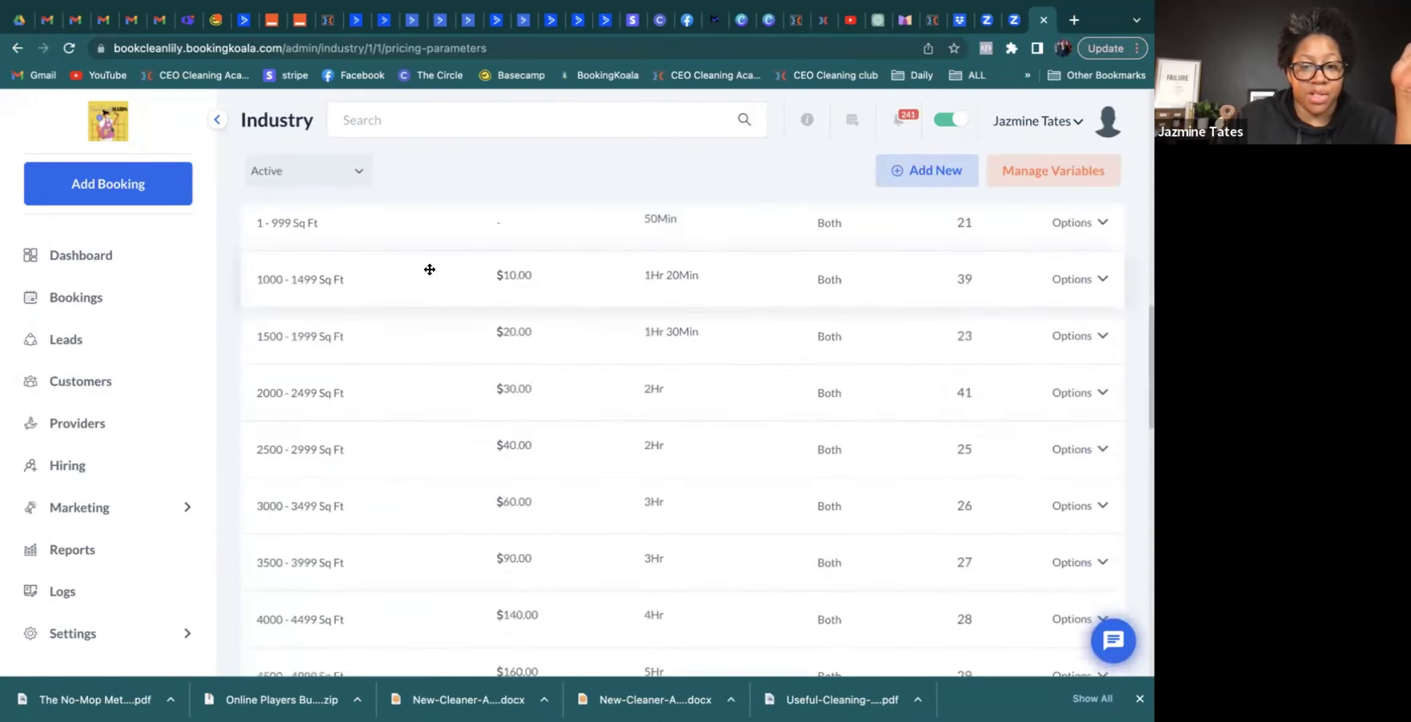
scroll(429, 269, "up", 6)
scroll(429, 269, "up", 6)
scroll(430, 269, "down", 14)
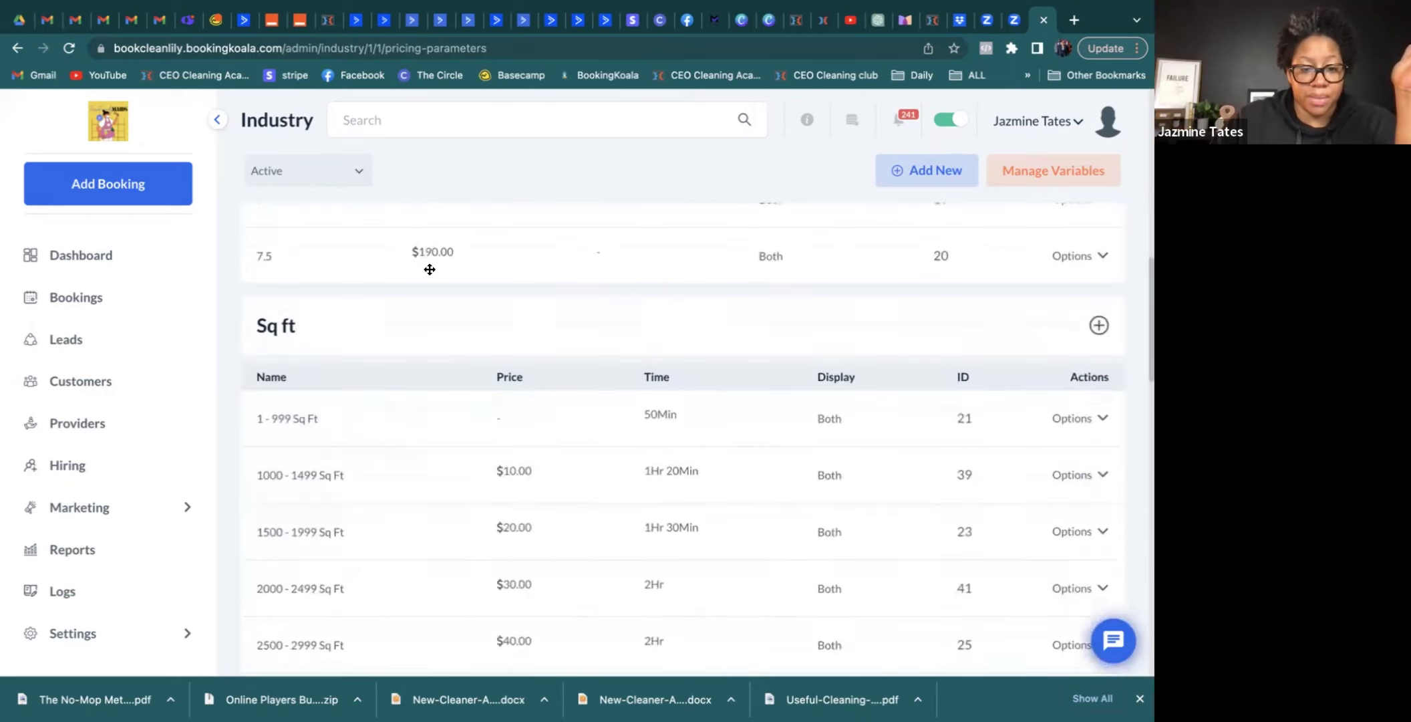
Examine the price and time set for each option in the Bedrooms parameters
scroll(430, 269, "down", 9)
scroll(431, 274, "up", 3)
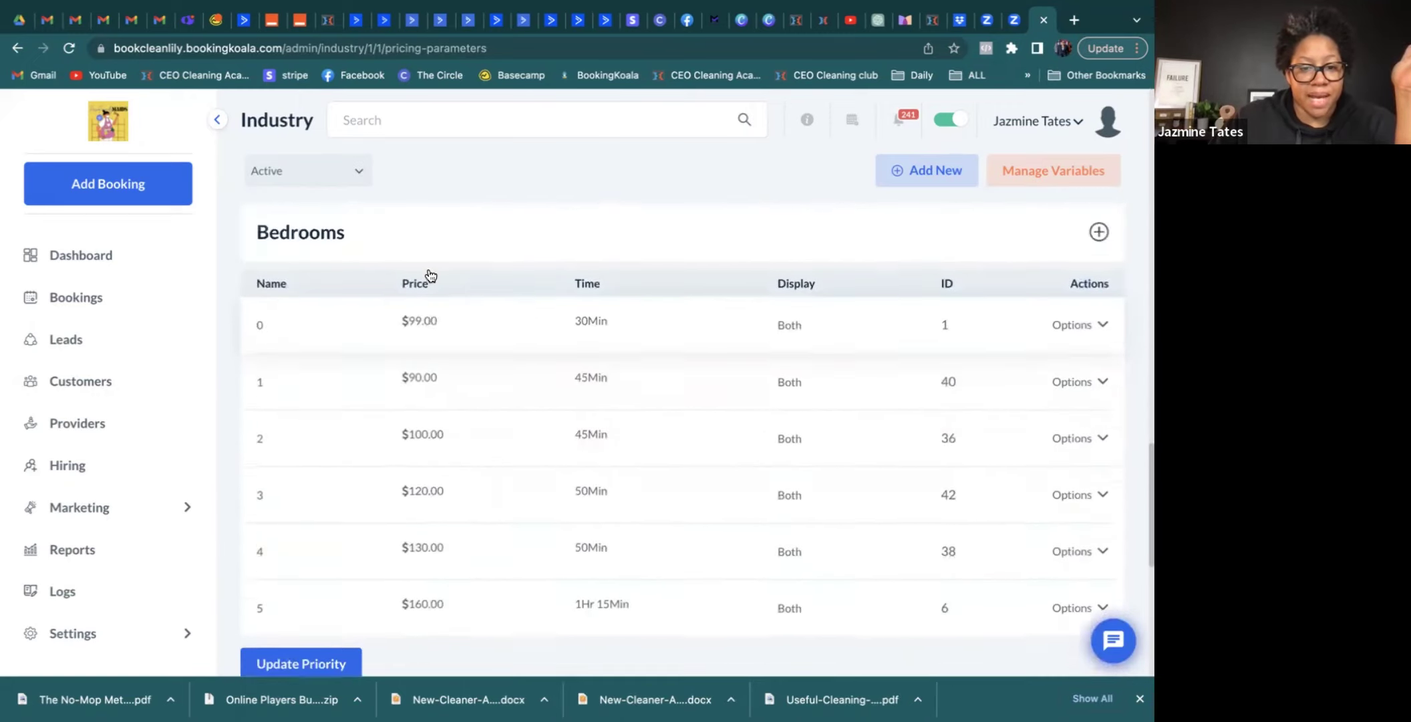
scroll(431, 274, "up", 1)
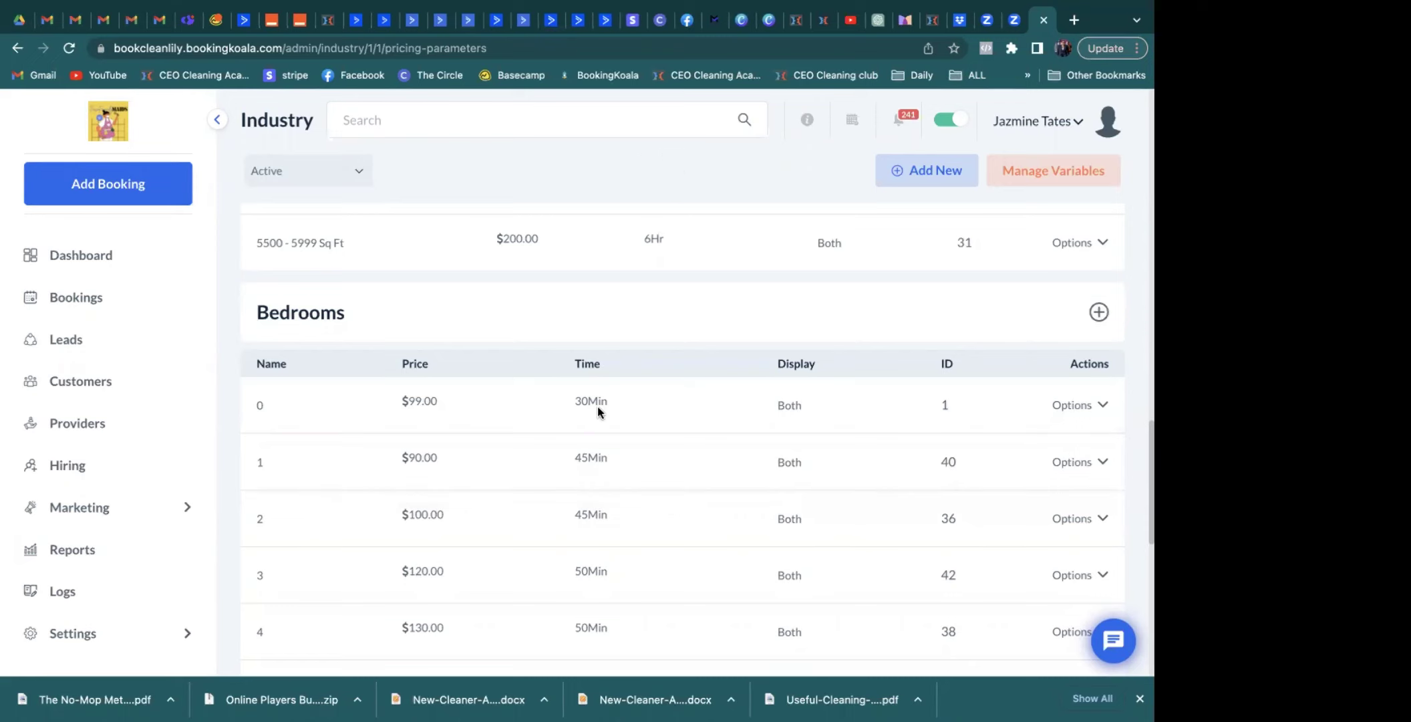
scroll(597, 411, "down", 5)
scroll(598, 411, "up", 8)
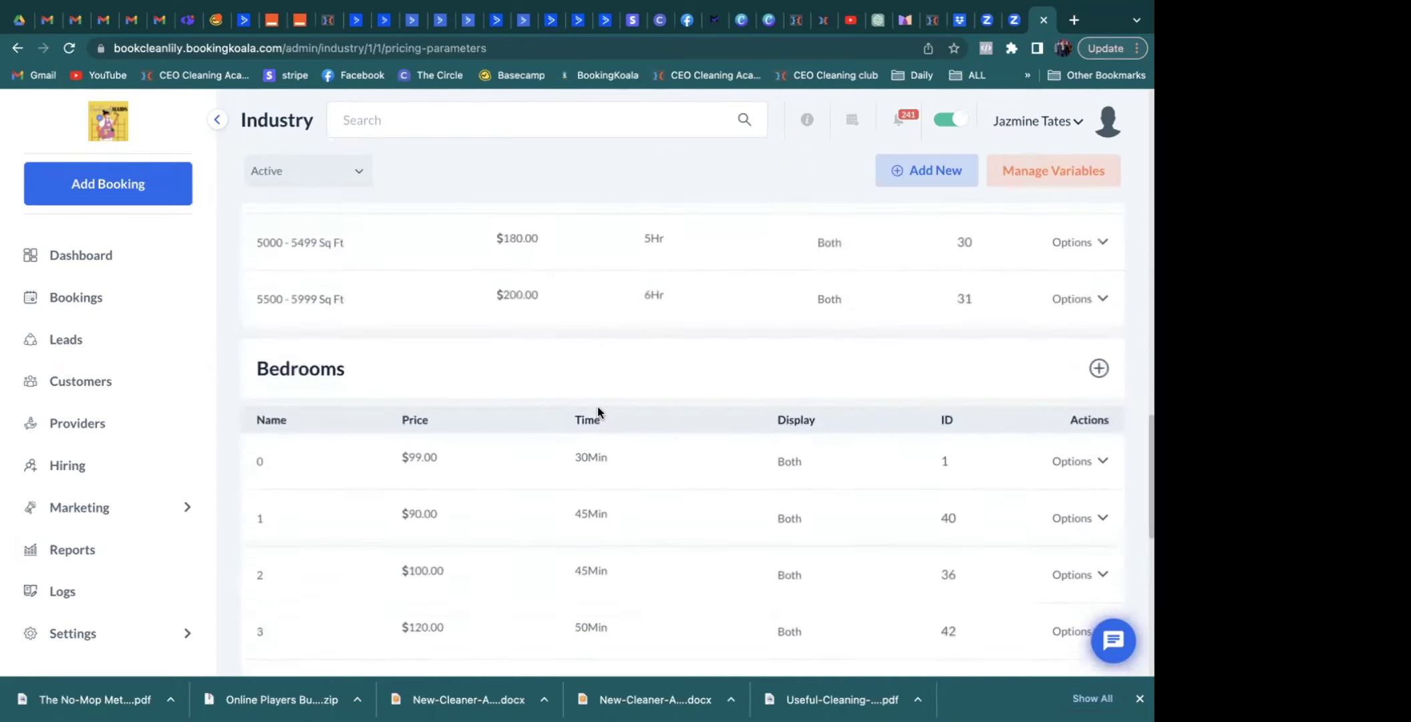
Review the Bathrooms pricing parameters again, checking the price and time of each bathroom count
scroll(597, 406, "up", 7)
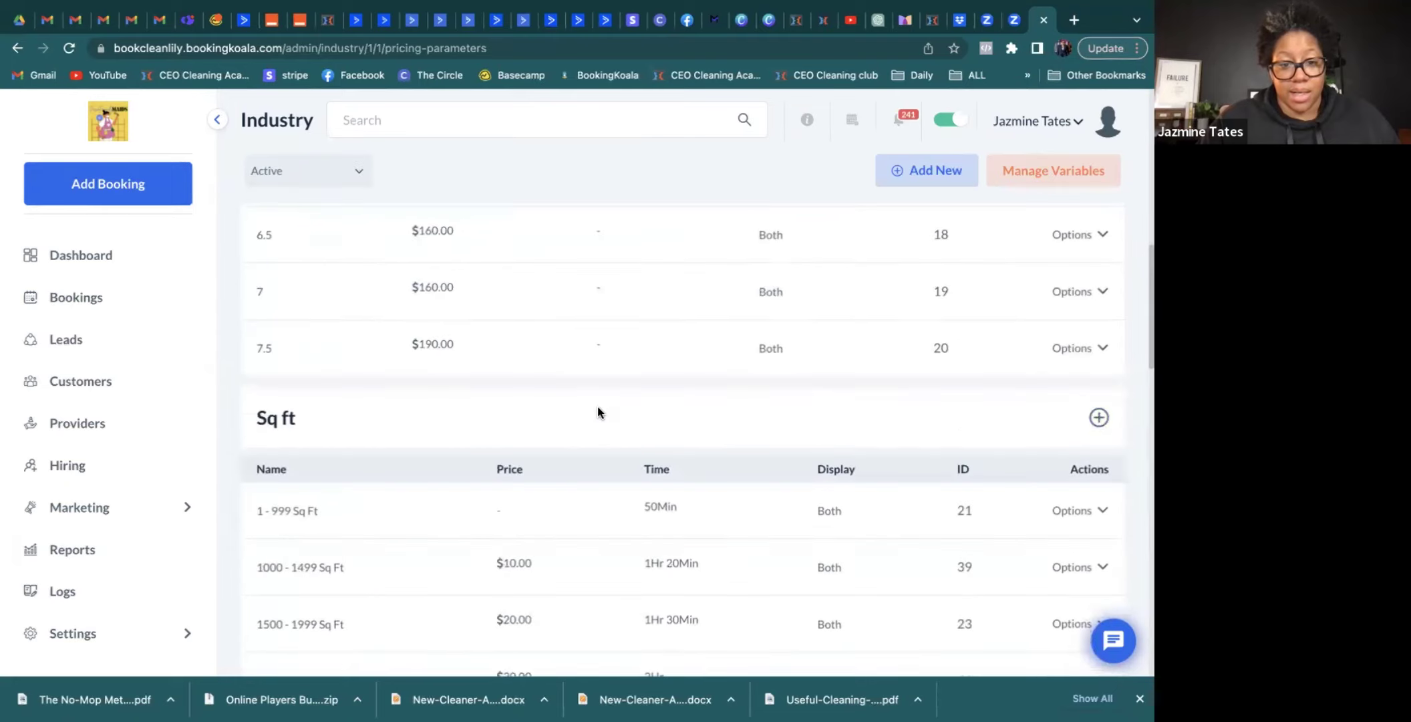
scroll(597, 405, "up", 5)
scroll(597, 406, "up", 6)
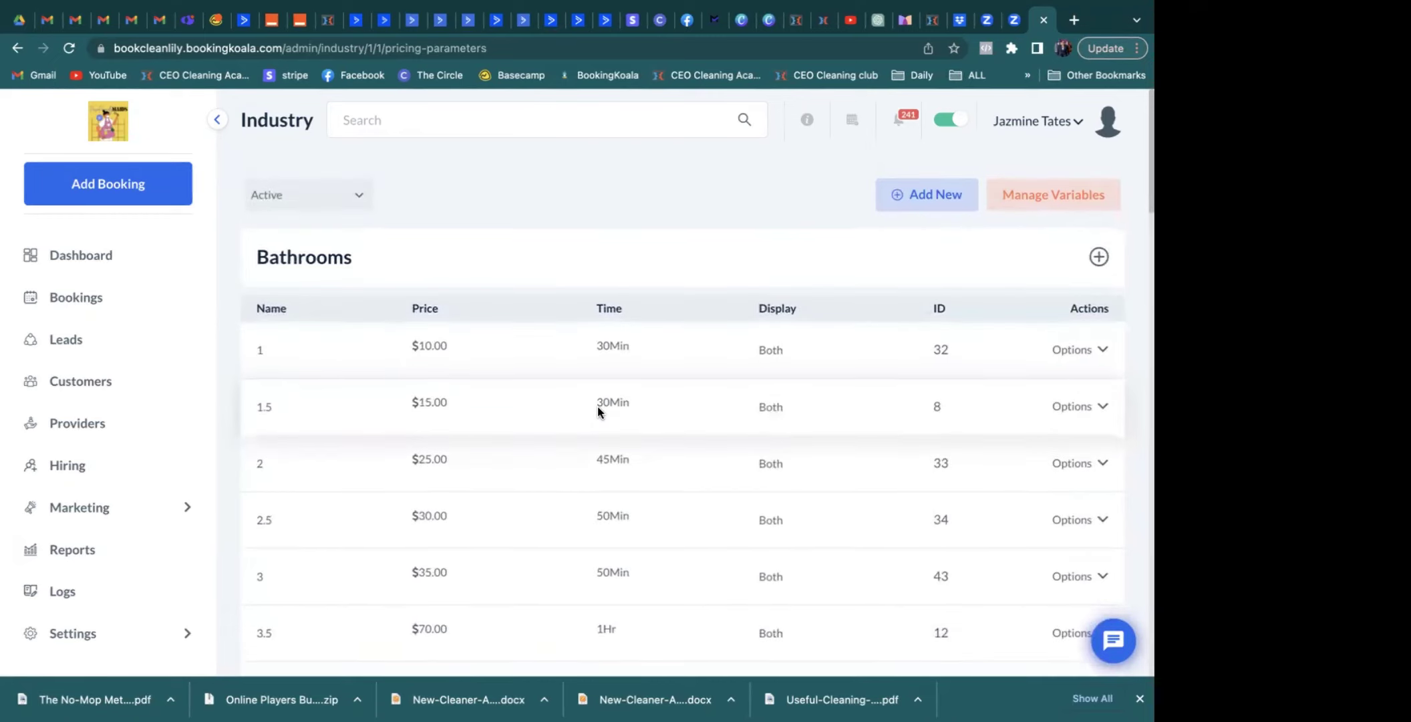
scroll(597, 405, "down", 2)
scroll(598, 406, "up", 2)
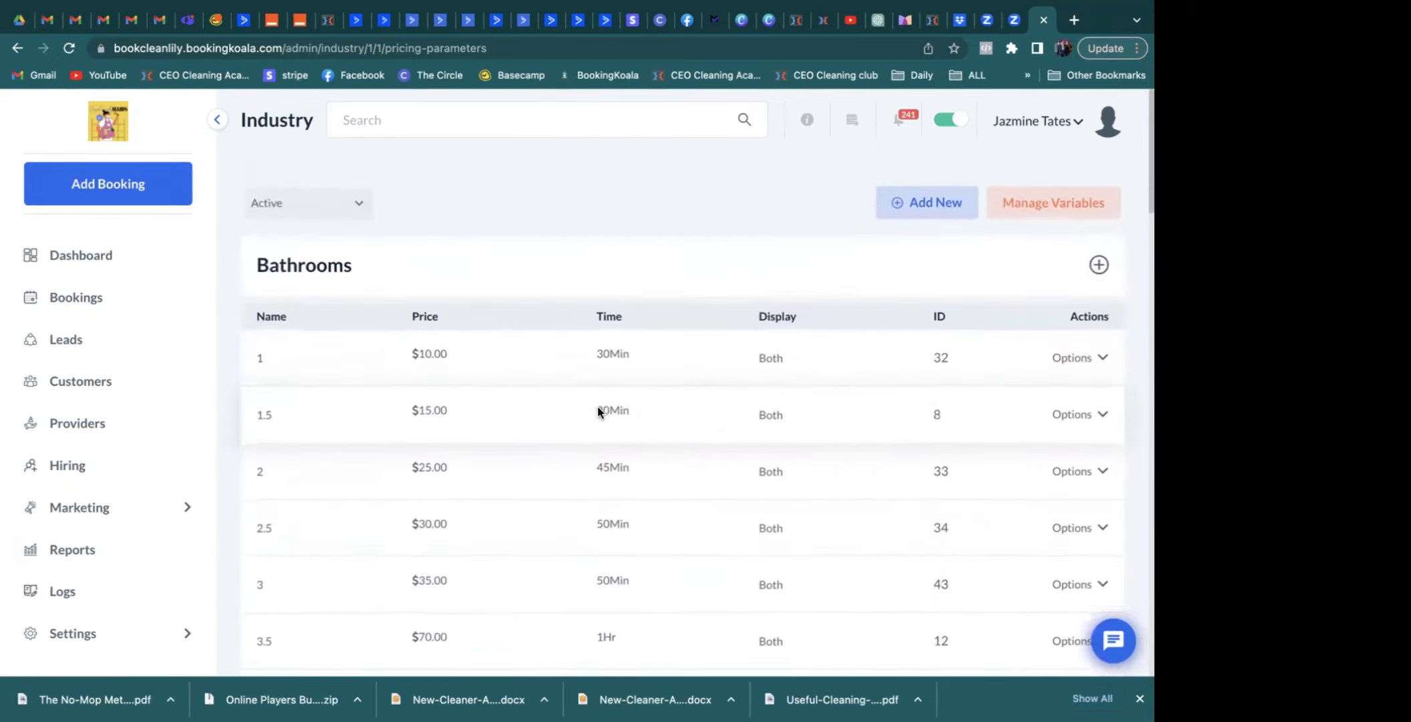
scroll(597, 406, "down", 2)
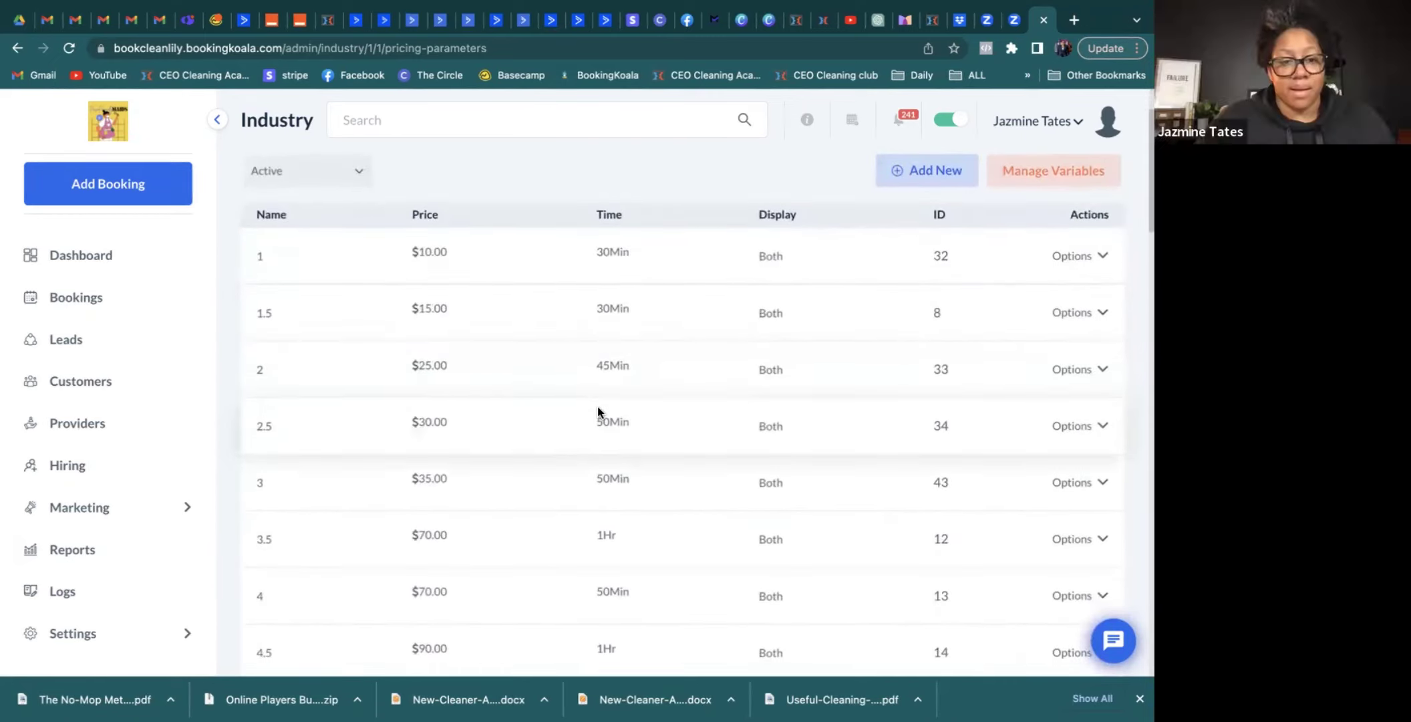
scroll(598, 406, "down", 2)
scroll(597, 406, "up", 3)
scroll(597, 406, "down", 2)
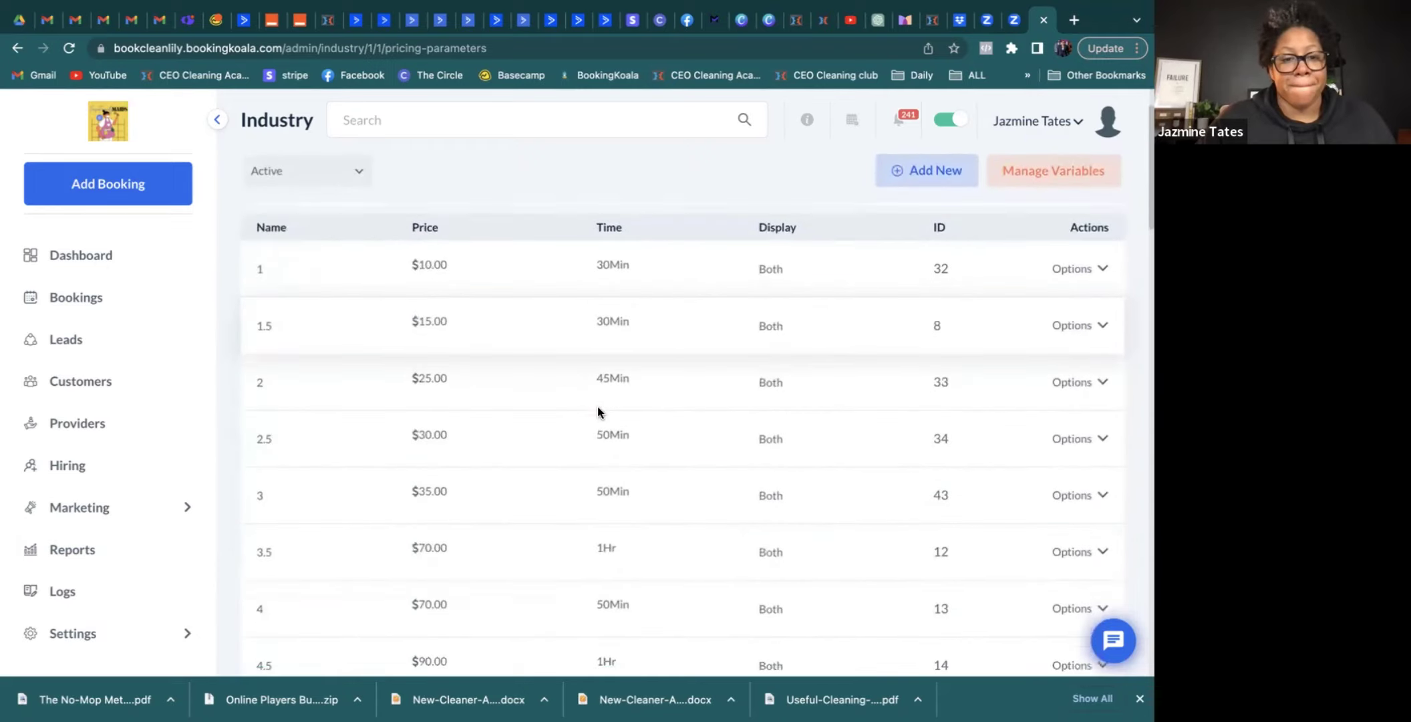
scroll(597, 405, "down", 2)
scroll(597, 405, "down", 2)
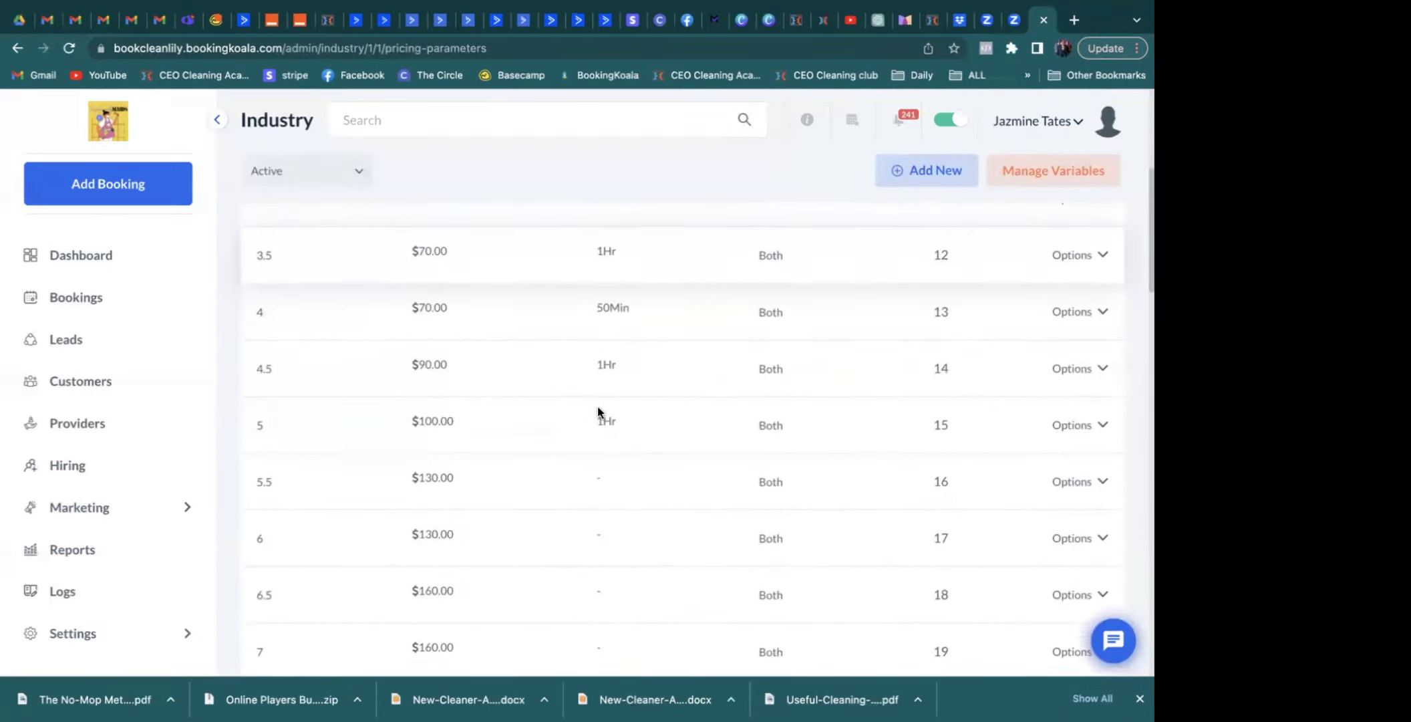
Review the Sq ft and Bedrooms pricing parameters through to the Exclude parameters table
scroll(597, 406, "down", 5)
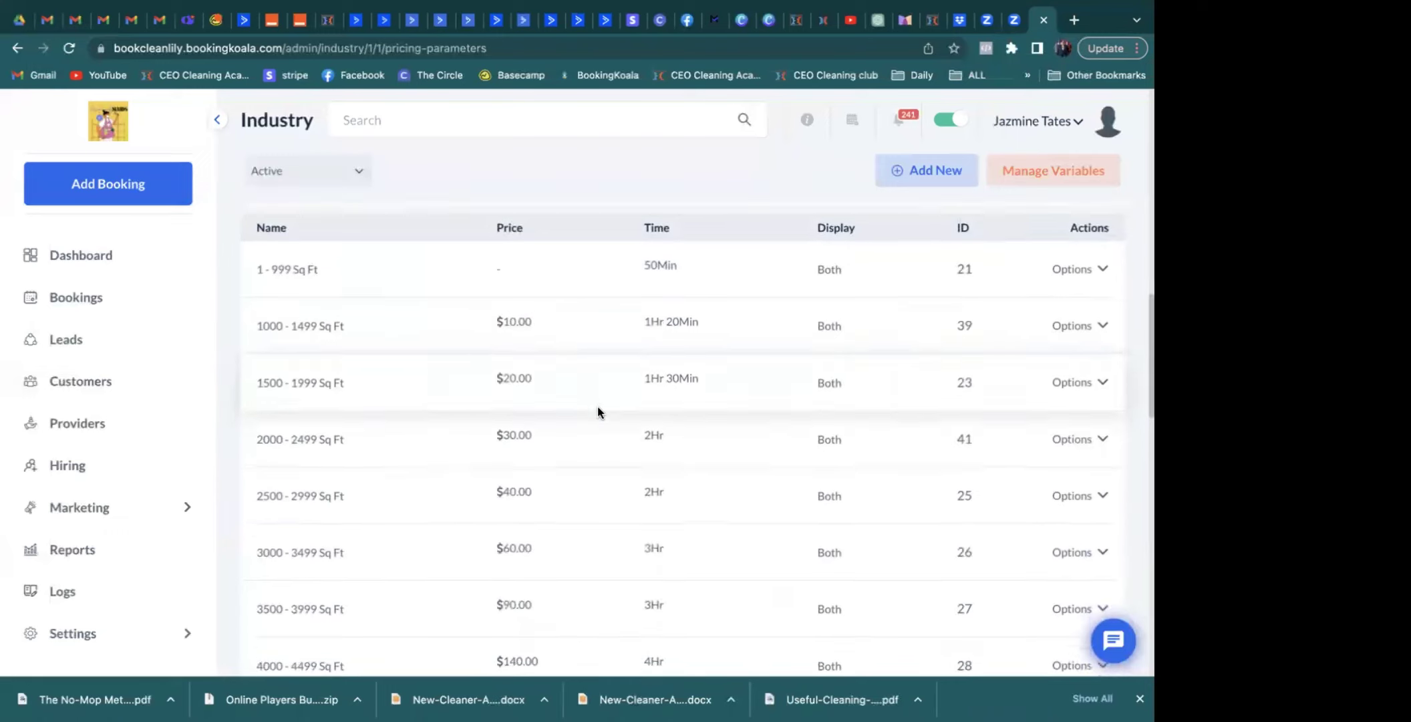
scroll(597, 405, "down", 1)
scroll(597, 407, "down", 8)
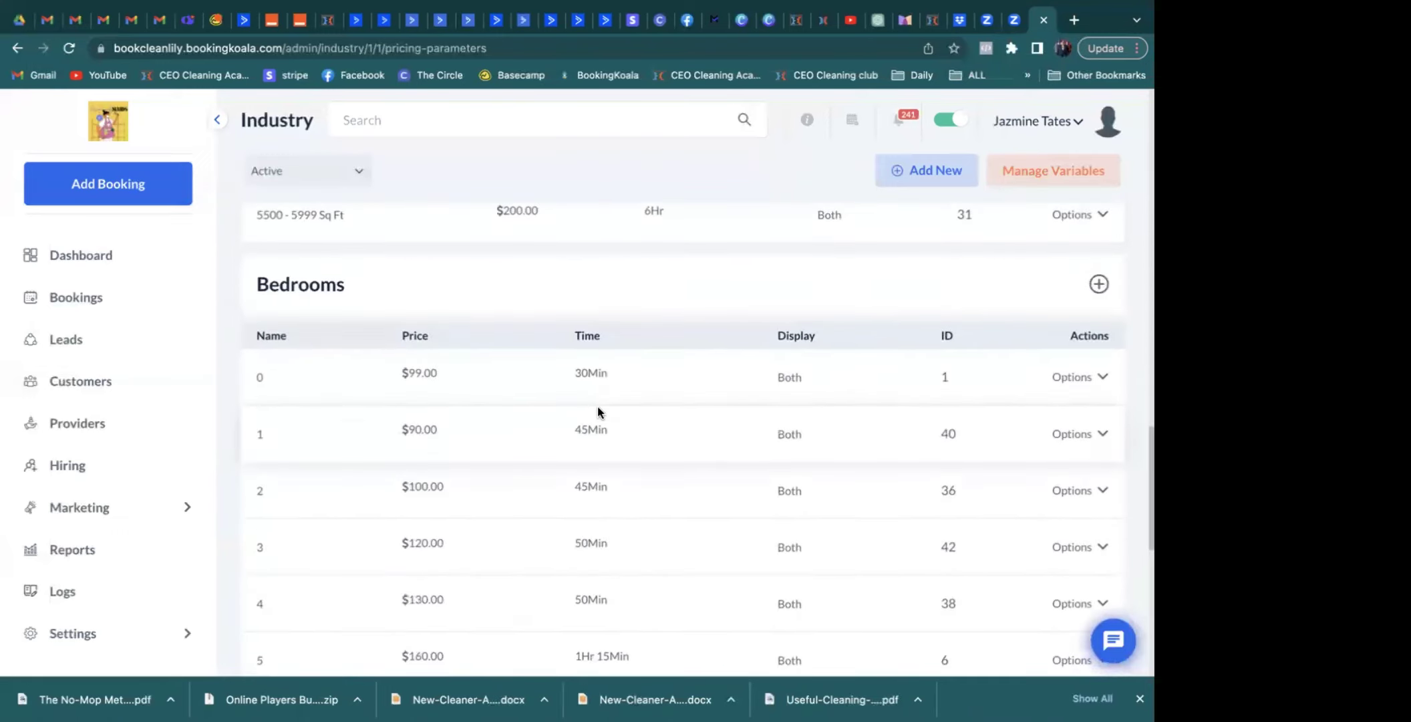
scroll(597, 409, "down", 2)
scroll(598, 409, "down", 2)
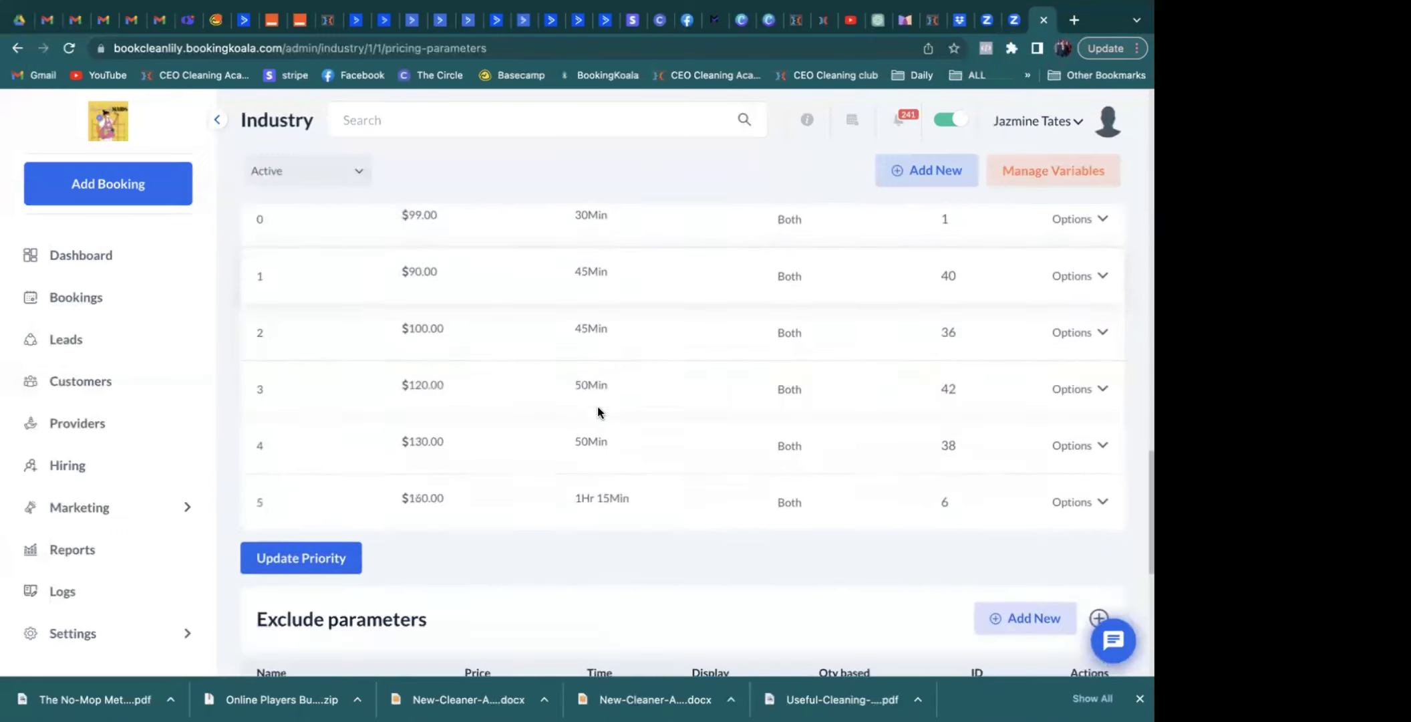
scroll(597, 409, "down", 6)
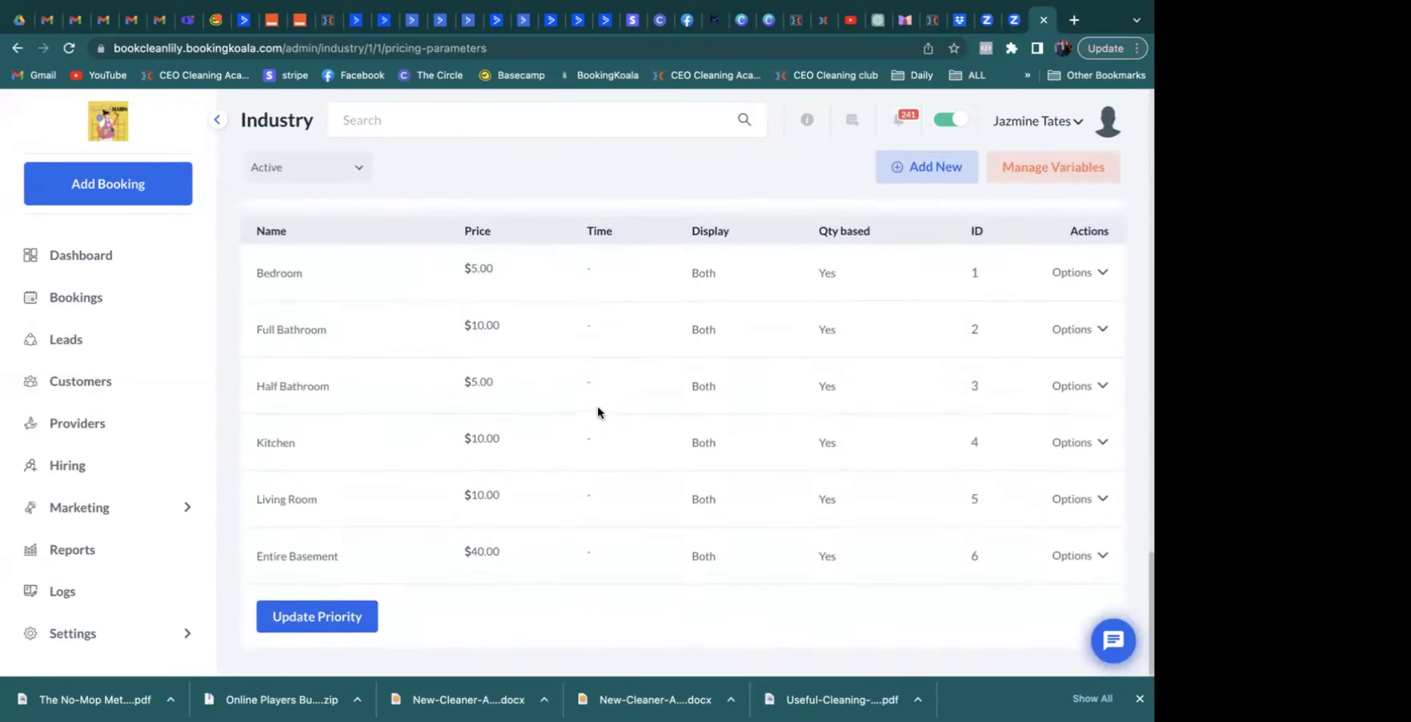
Go back from the Form 1 pricing parameters to the Dashboard schedule
scroll(598, 405, "left", 5)
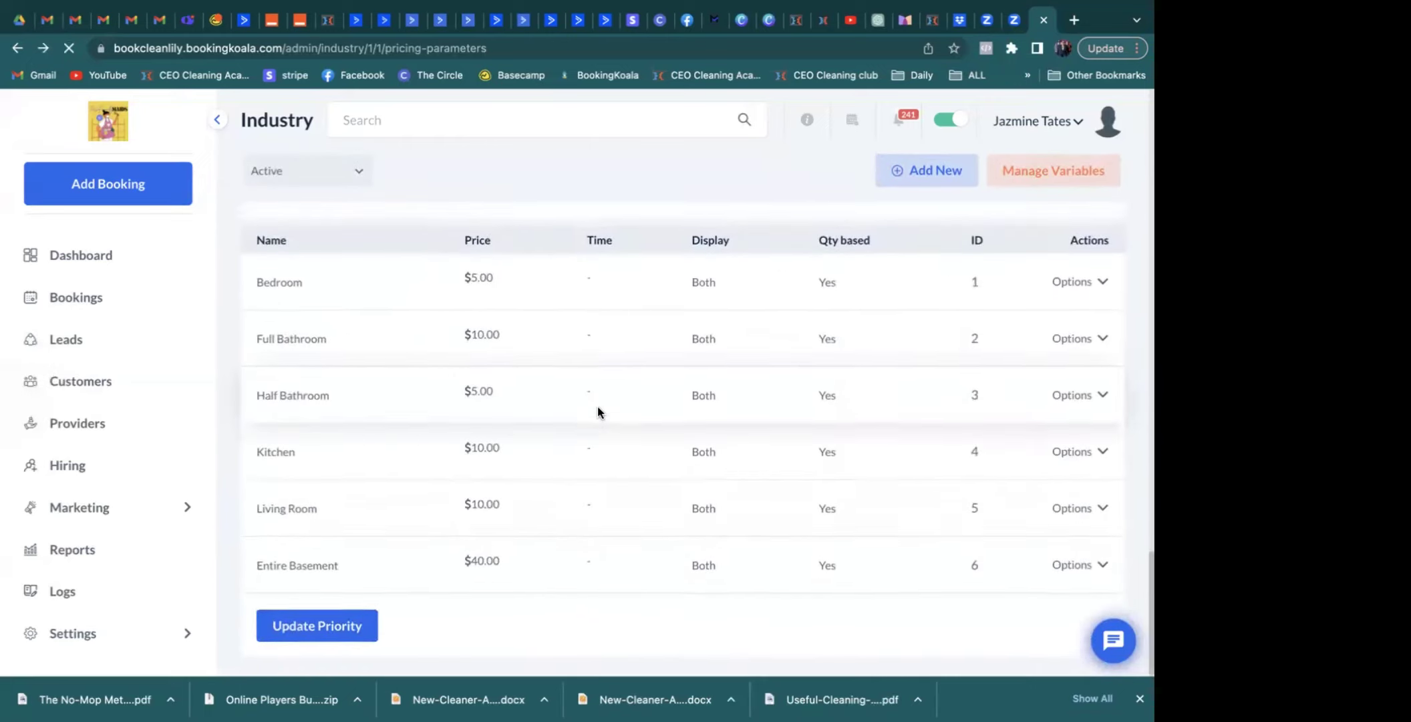
scroll(597, 405, "up", 2)
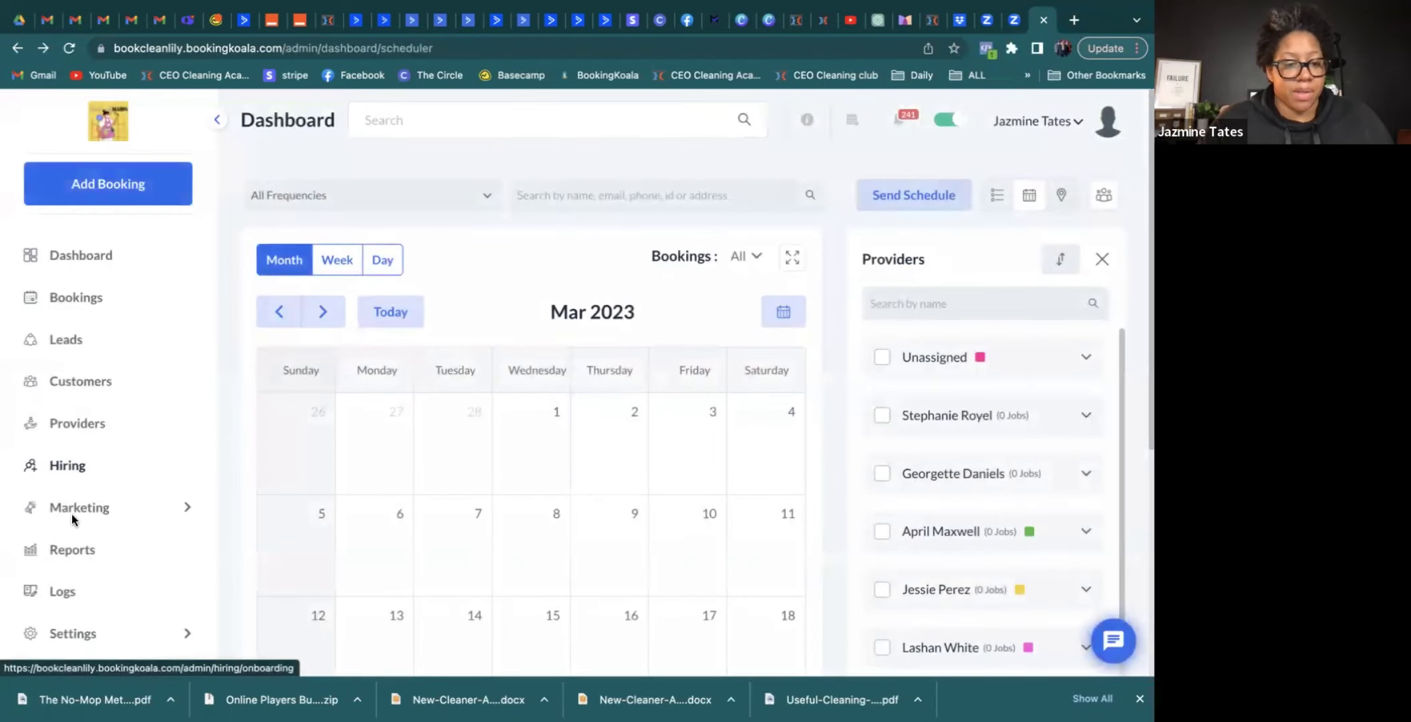
scroll(75, 524, "down", 4)
scroll(75, 524, "down", 2)
Expand the Settings section to reach its Industries entry
left_click(96, 632)
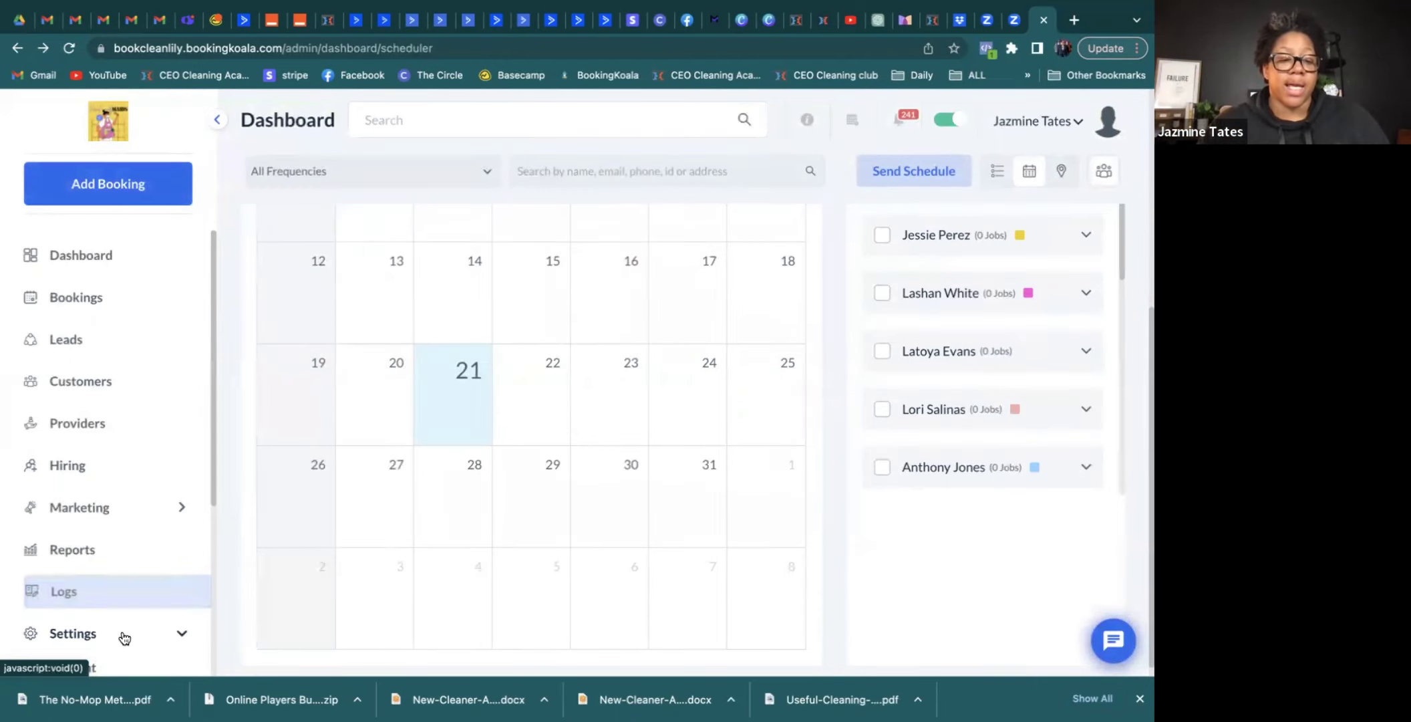
left_click(122, 637)
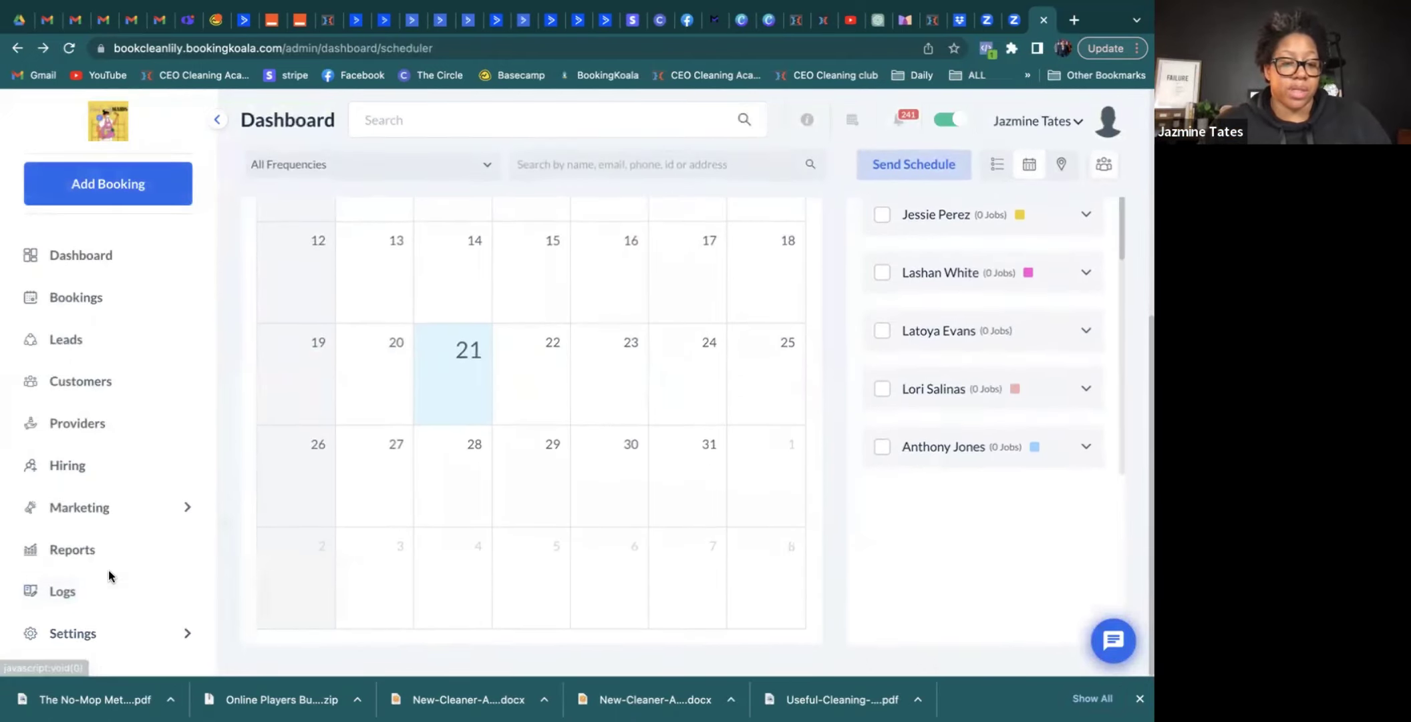
scroll(91, 601, "up", 2)
left_click(74, 637)
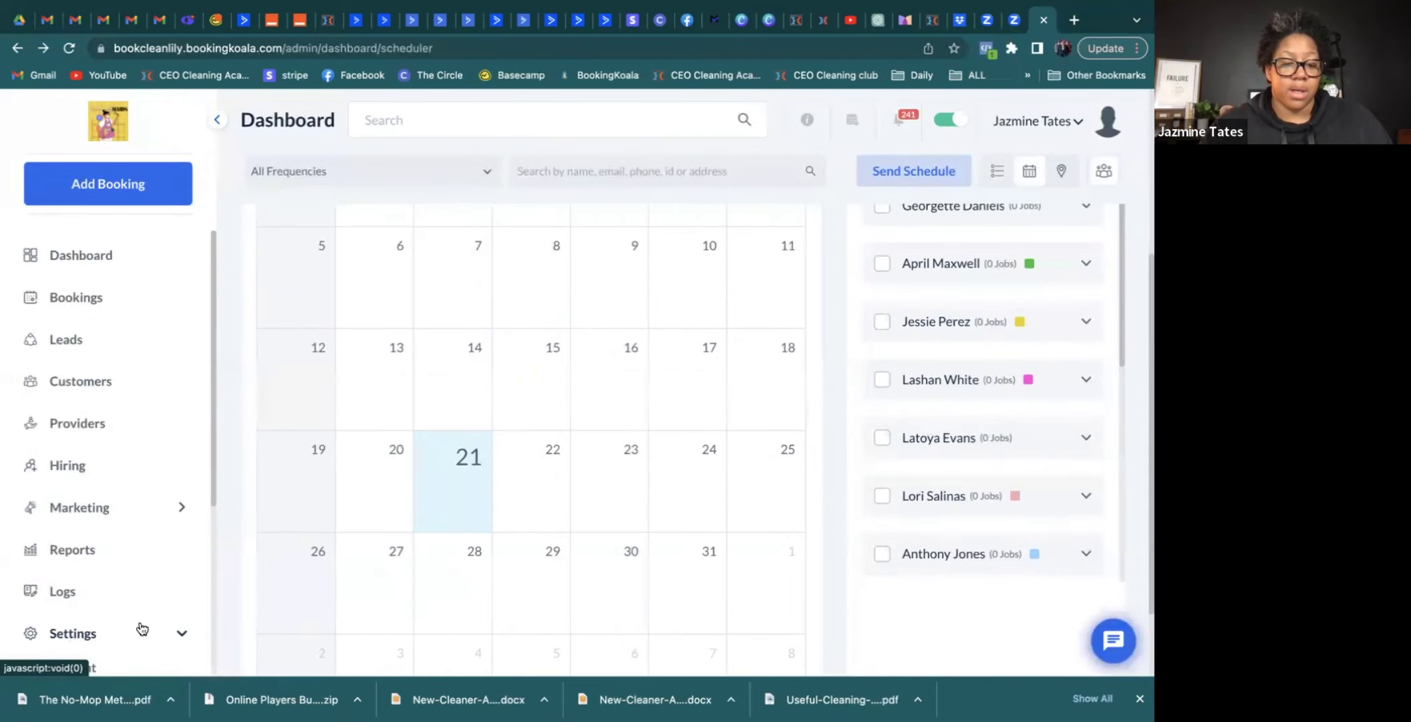
scroll(139, 630, "down", 4)
mouse_move(142, 628)
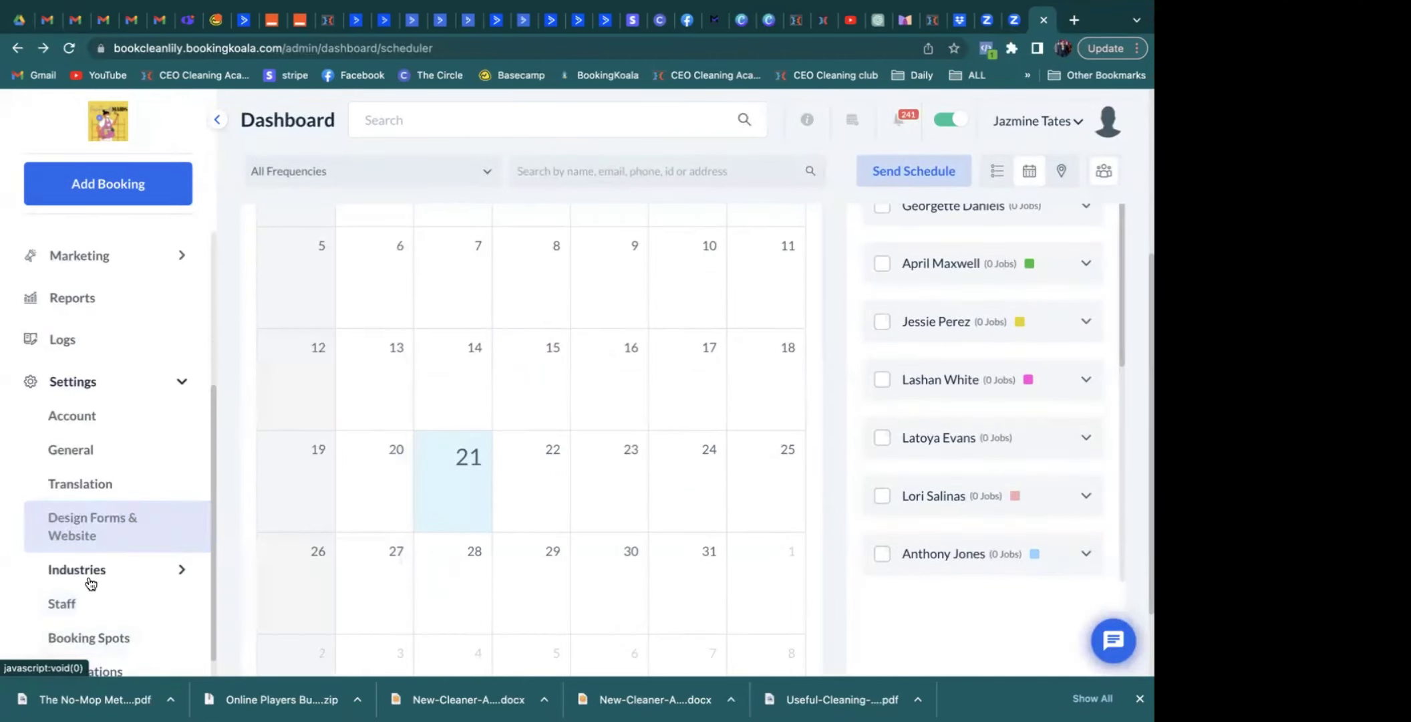
mouse_move(96, 552)
scroll(95, 552, "down", 1)
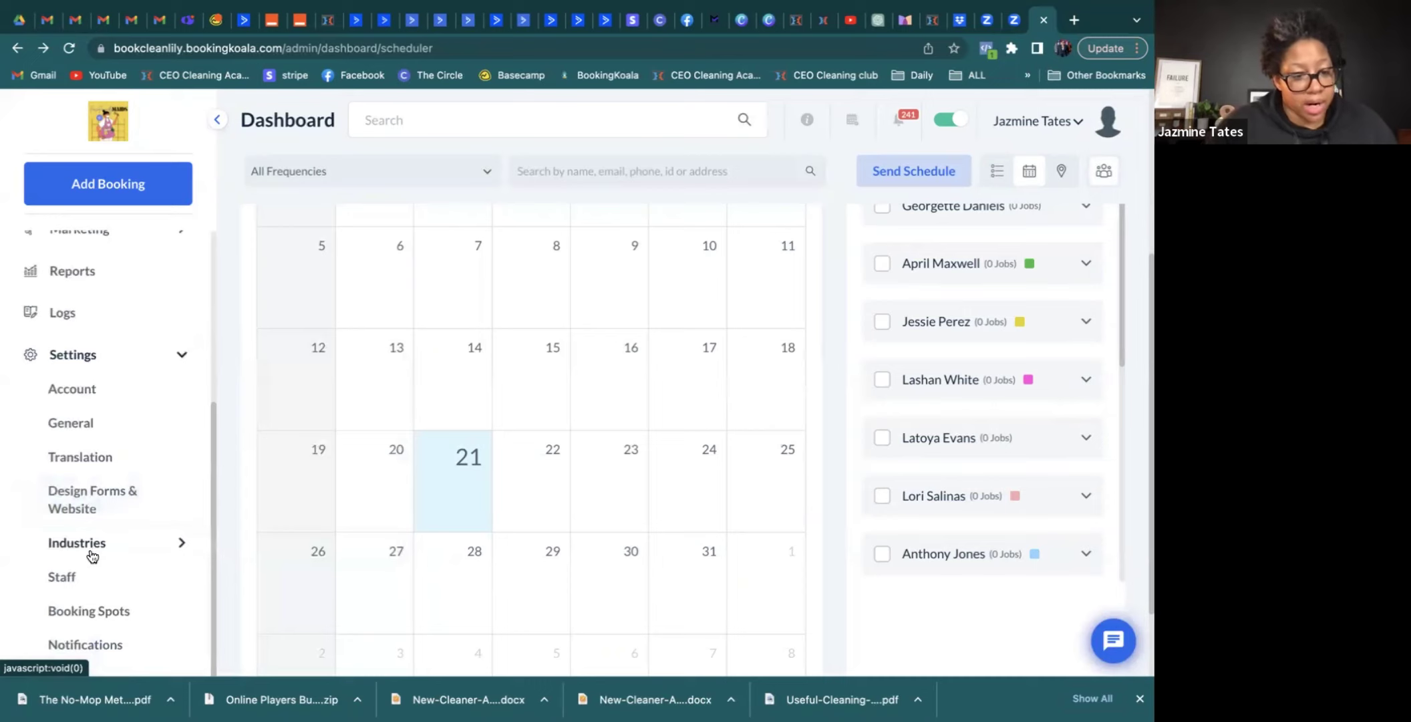
Open the Extras of Form 1 for the Home Cleaning industry
left_click(90, 547)
scroll(89, 535, "down", 2)
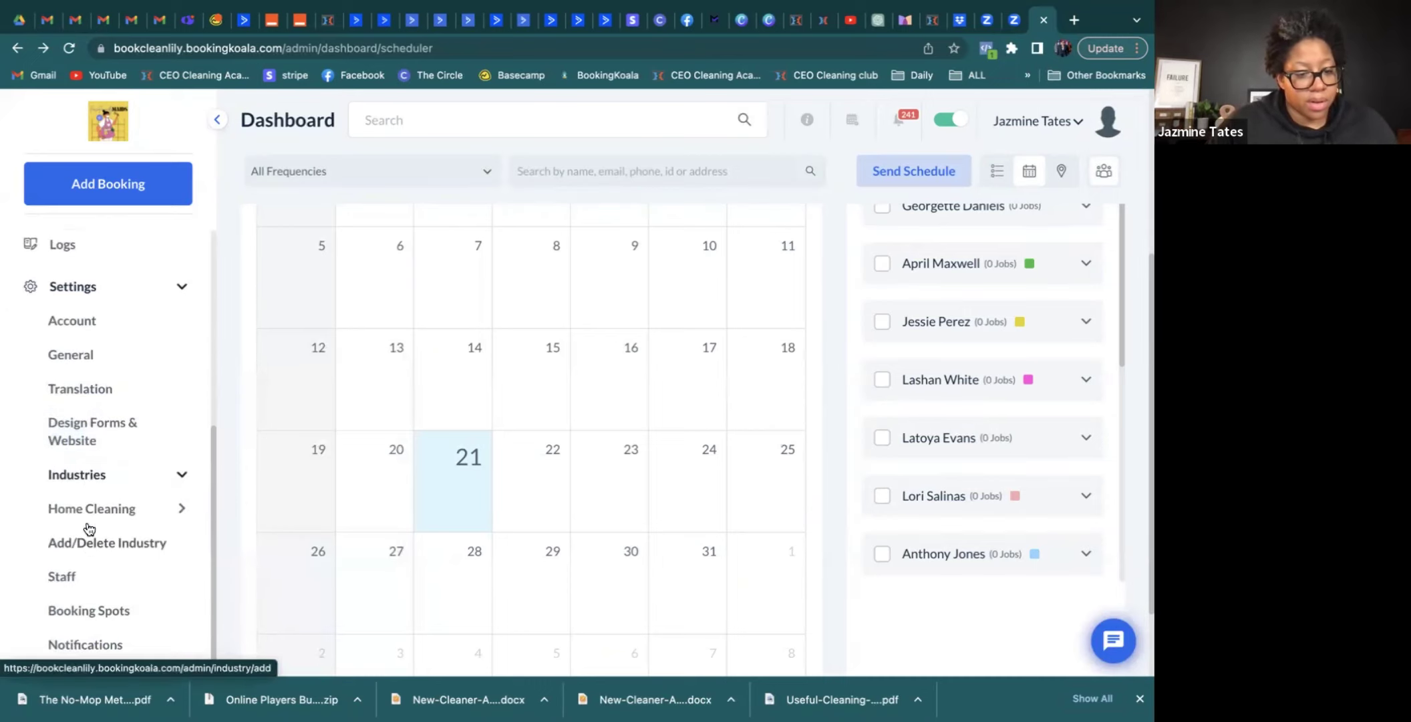
left_click(88, 507)
mouse_move(88, 545)
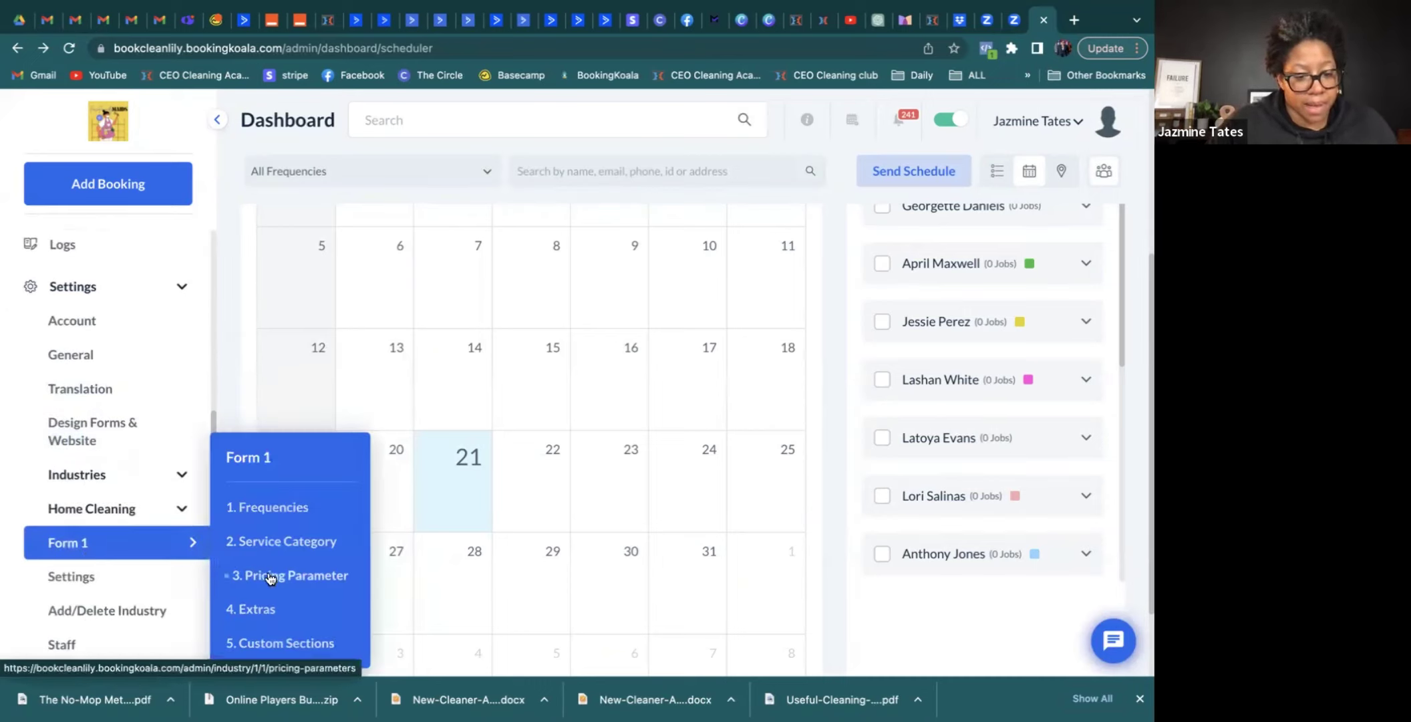
left_click(271, 609)
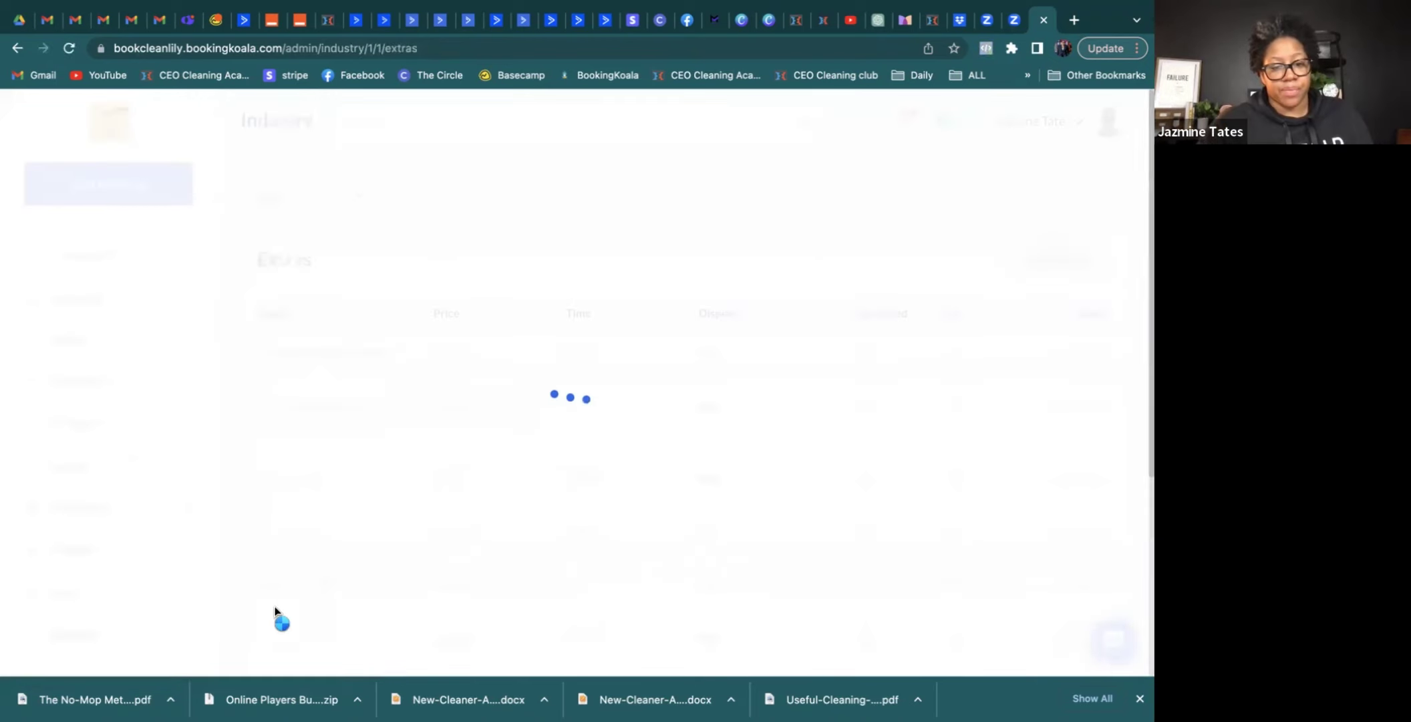
Review the price and time of the extras, starting with the two Heavy Duty Deep Cleaning options
scroll(381, 473, "down", 1)
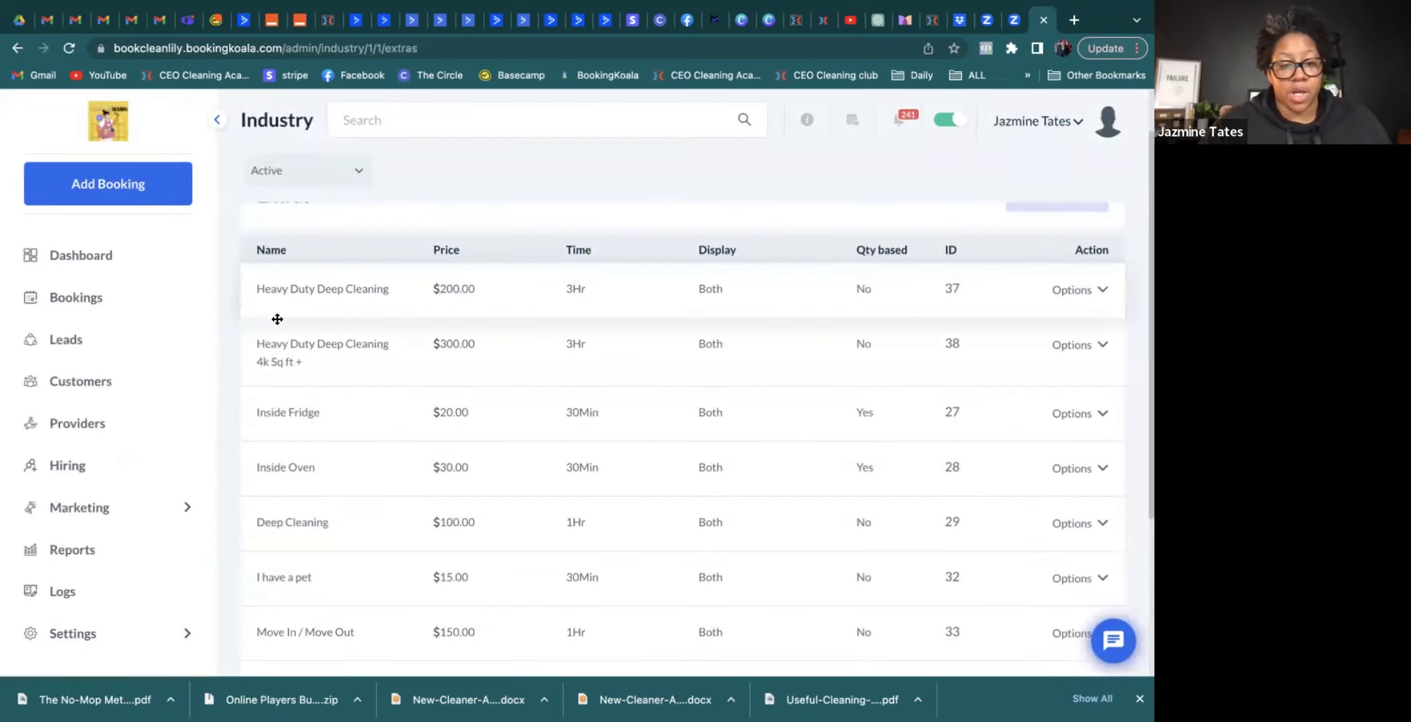
scroll(300, 410, "down", 2)
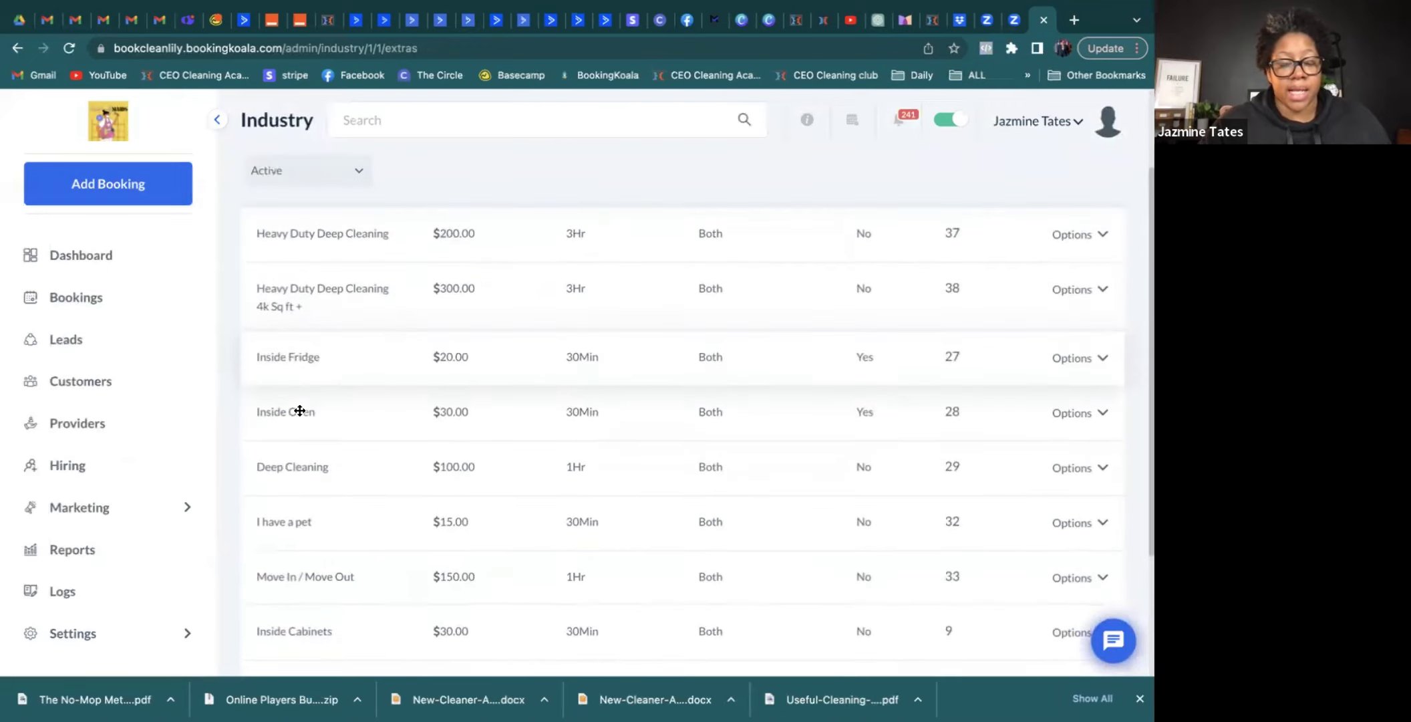
scroll(299, 411, "down", 1)
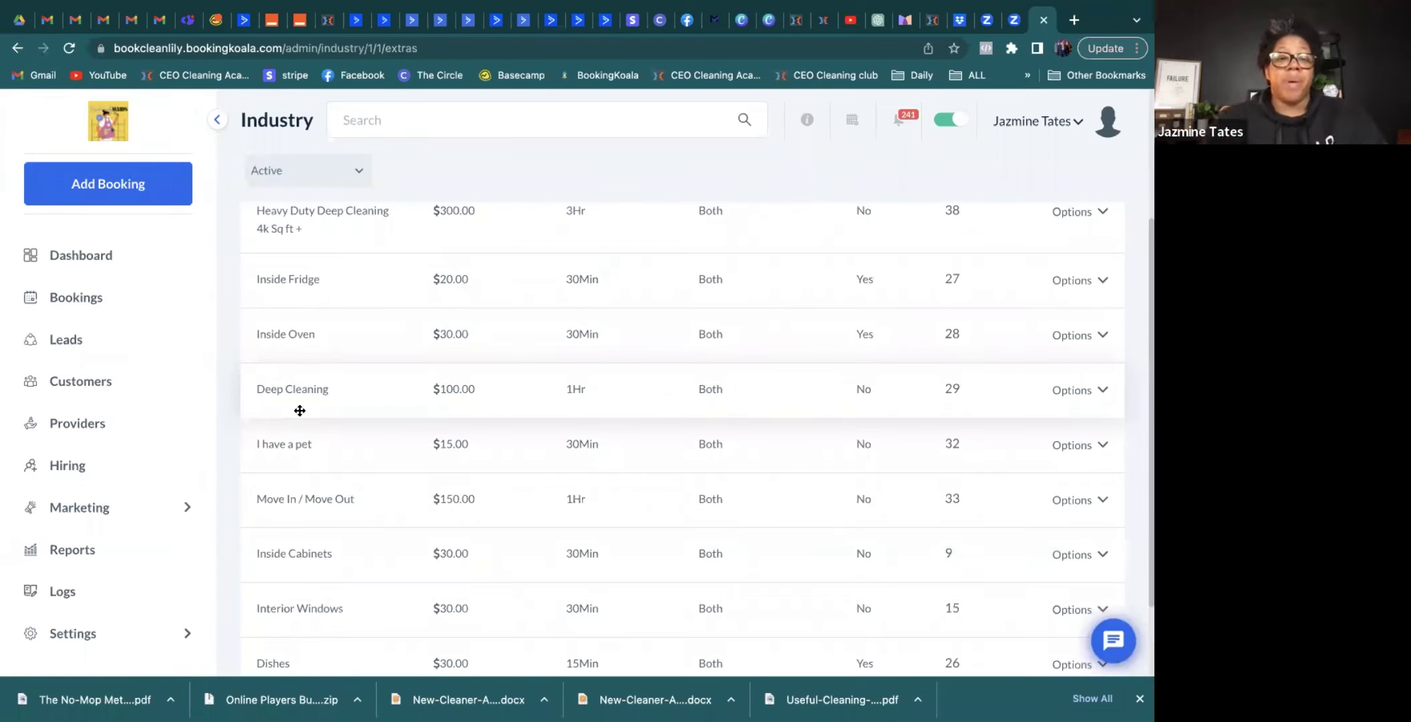
scroll(300, 410, "up", 3)
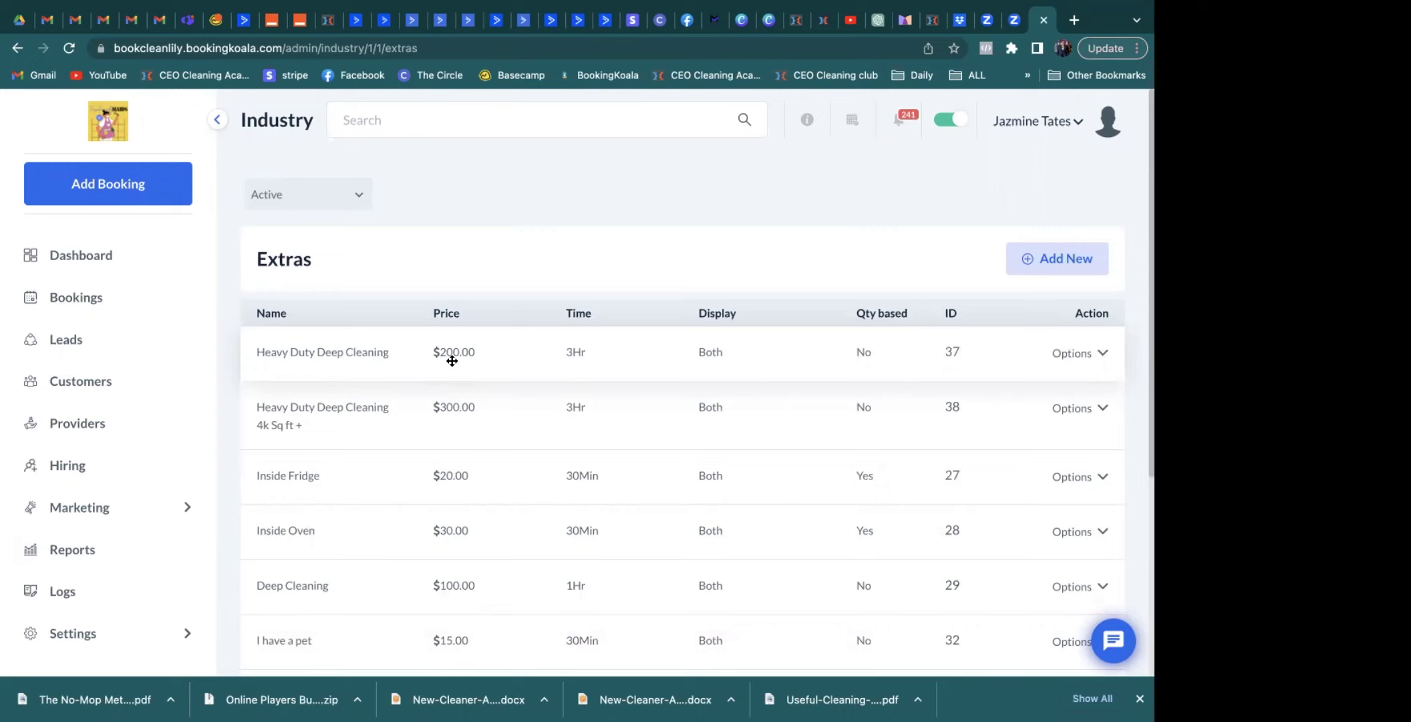
scroll(452, 360, "down", 3)
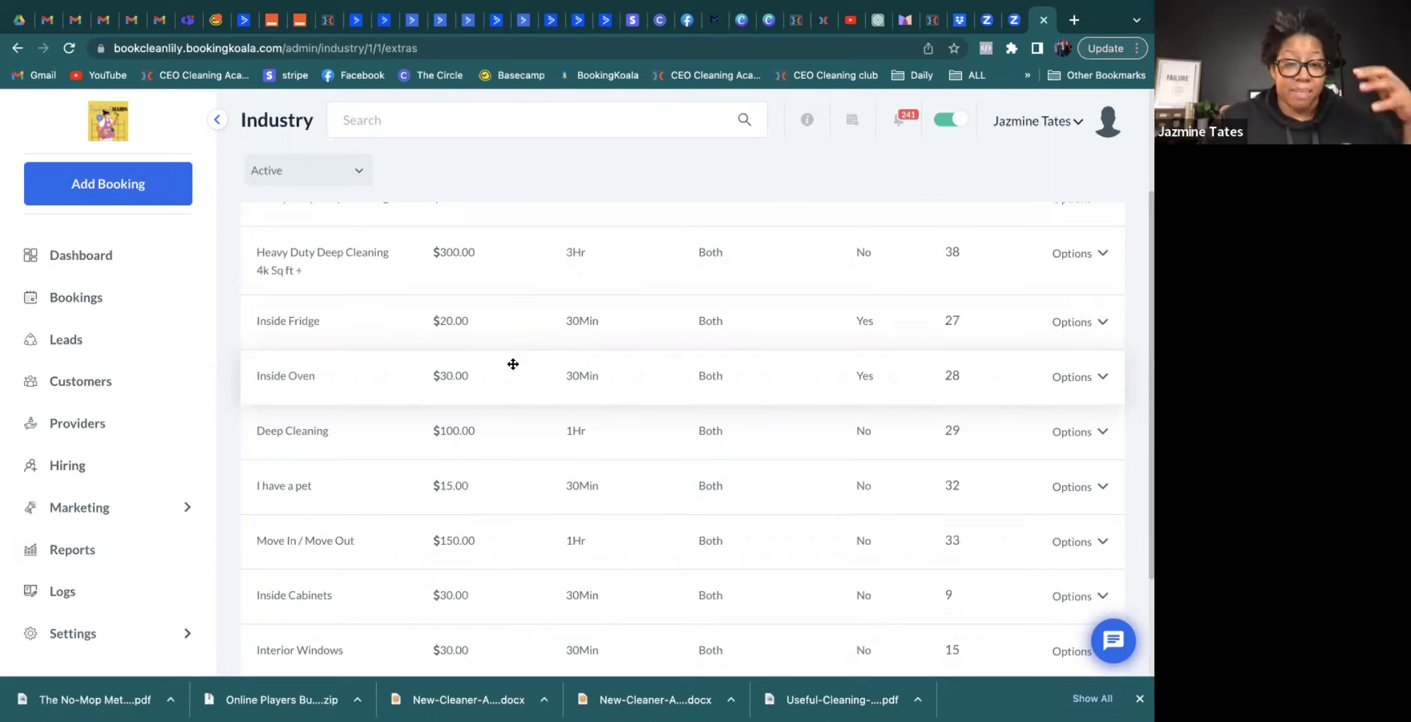
scroll(509, 366, "up", 3)
scroll(123, 511, "down", 3)
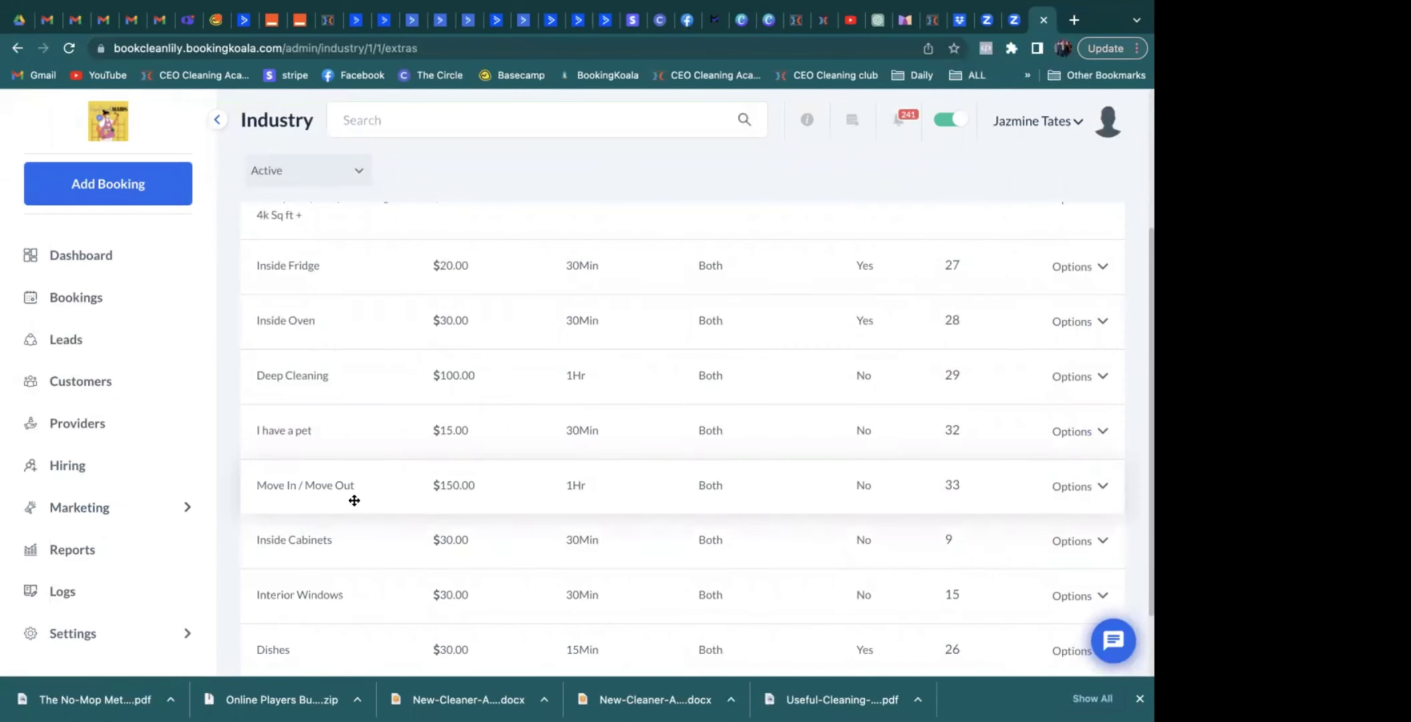
Examine the Move In / Move Out extra and compare its price and time with the cleaning extras around it
scroll(354, 500, "down", 2)
scroll(354, 499, "up", 3)
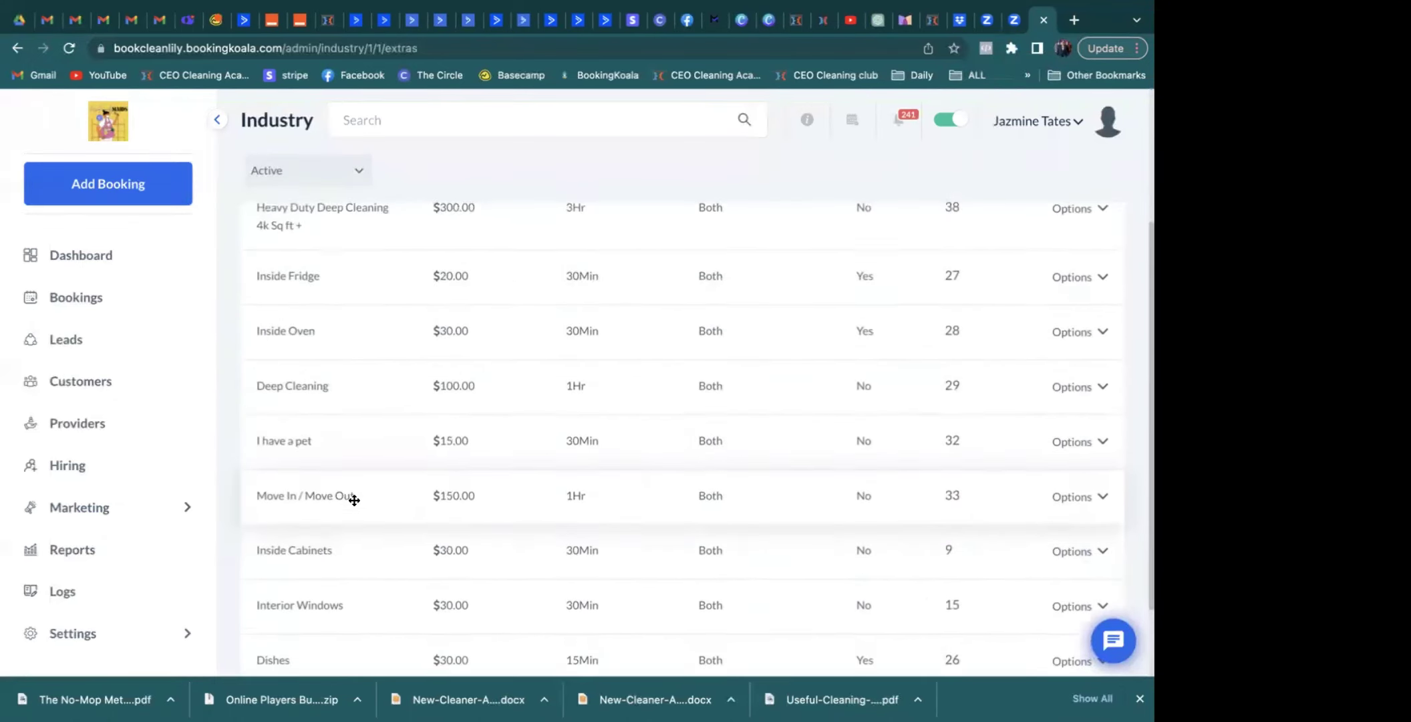
scroll(354, 499, "up", 1)
scroll(354, 500, "down", 2)
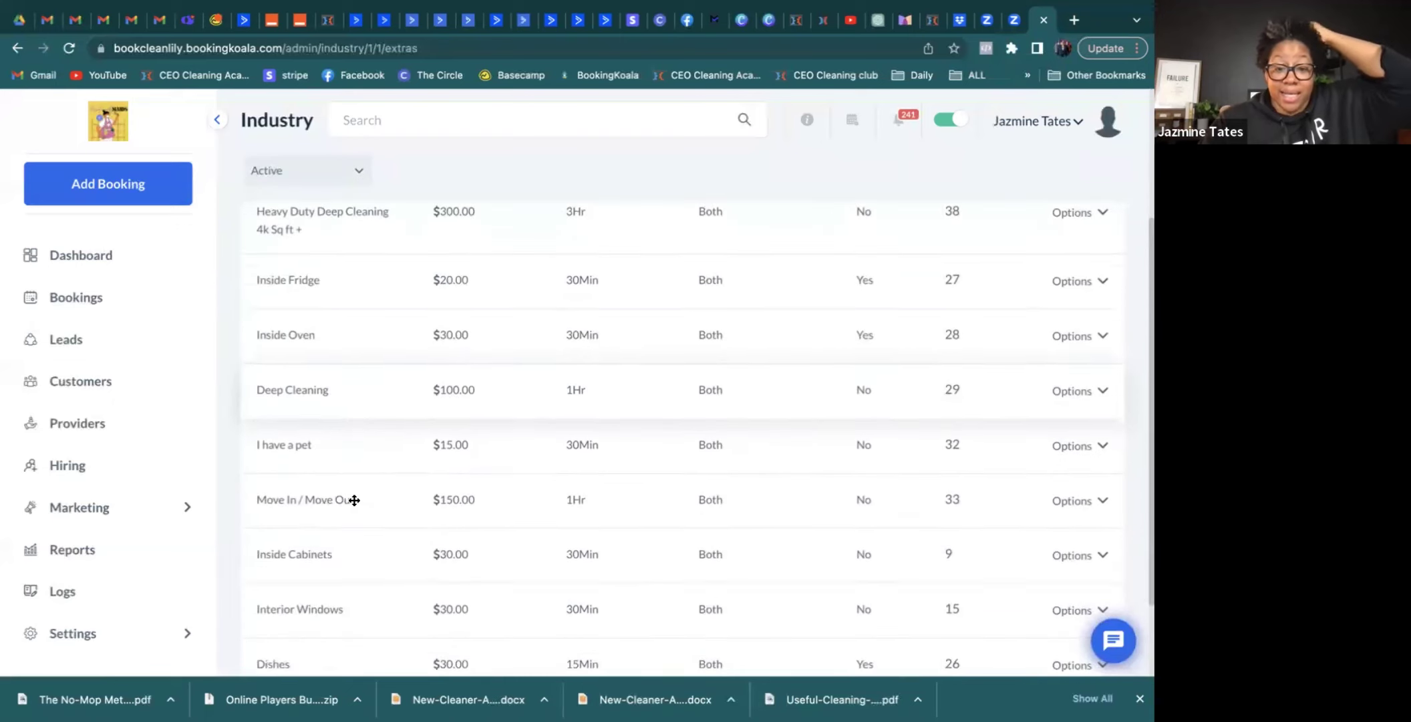
scroll(354, 499, "down", 2)
scroll(354, 500, "up", 2)
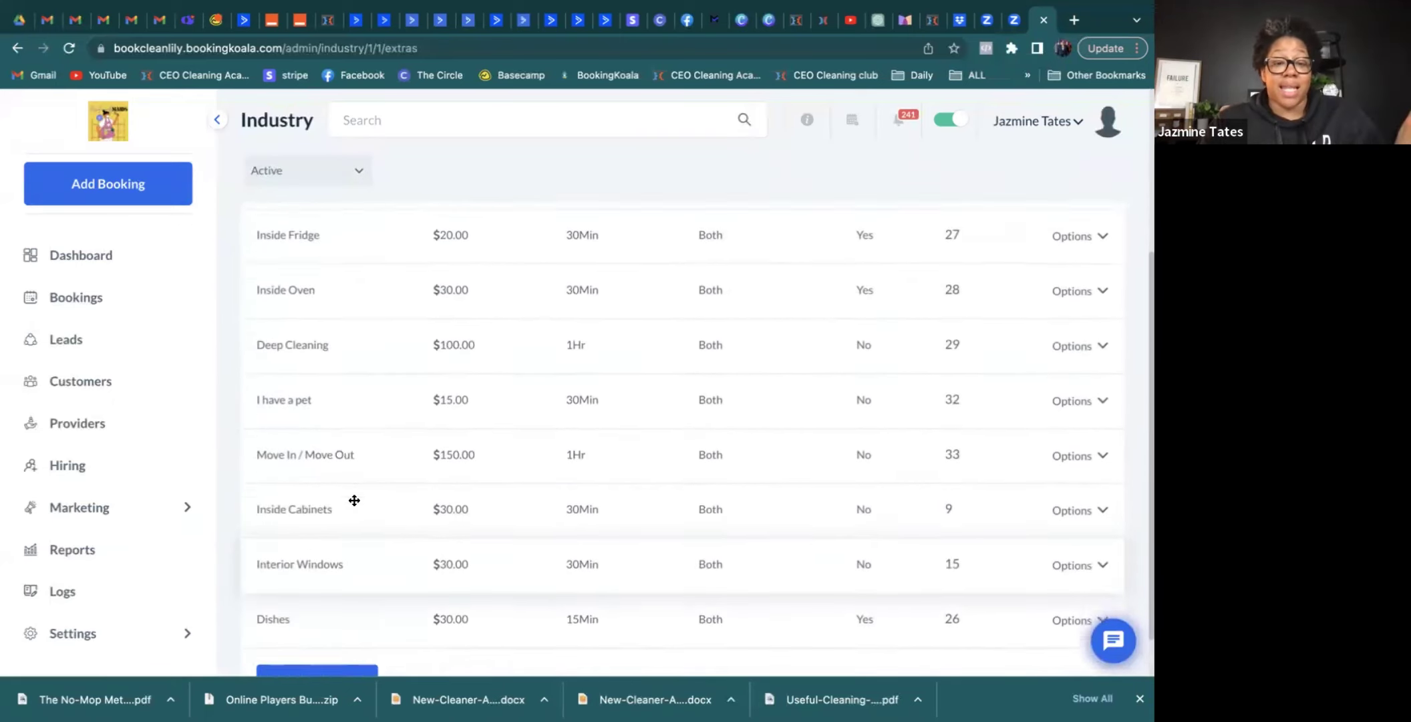
scroll(354, 500, "up", 1)
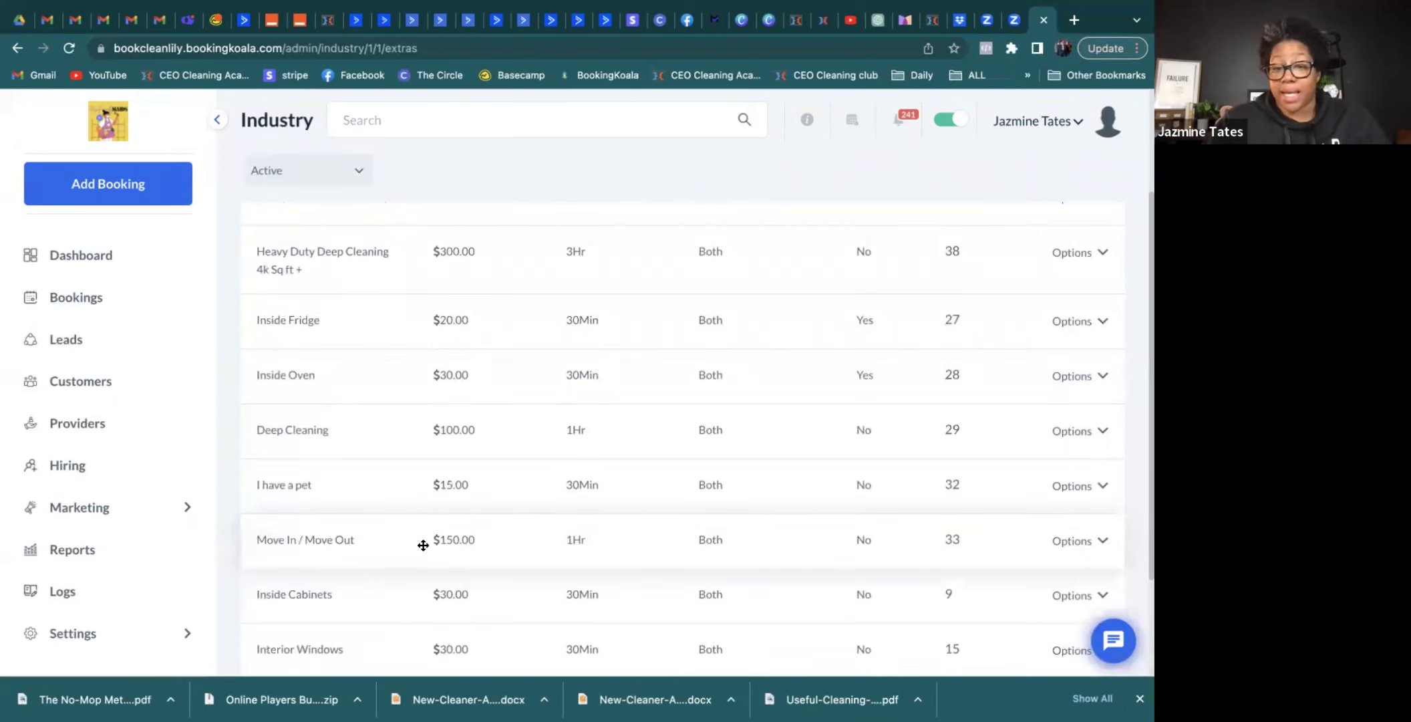
scroll(421, 544, "up", 2)
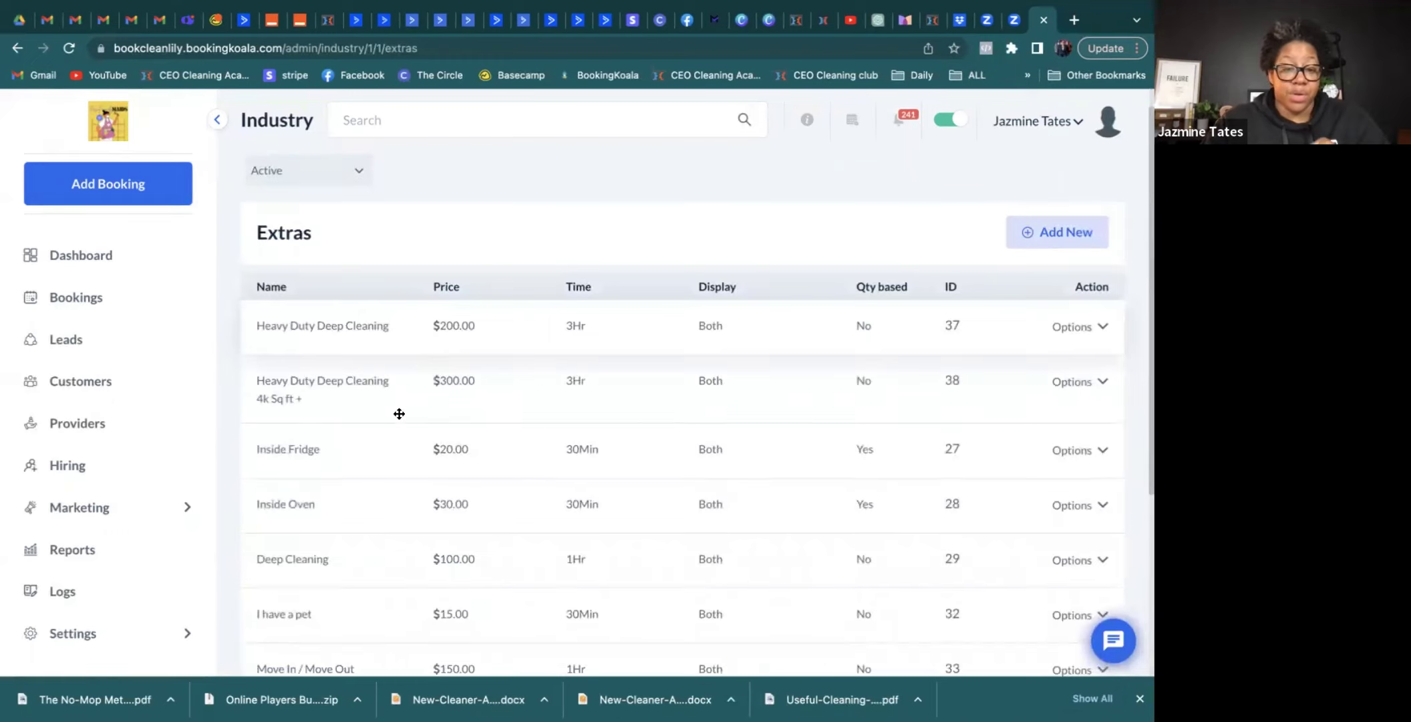
Review the prices and times of the full extras list from Heavy Duty Deep Cleaning through Dishes
scroll(378, 497, "down", 2)
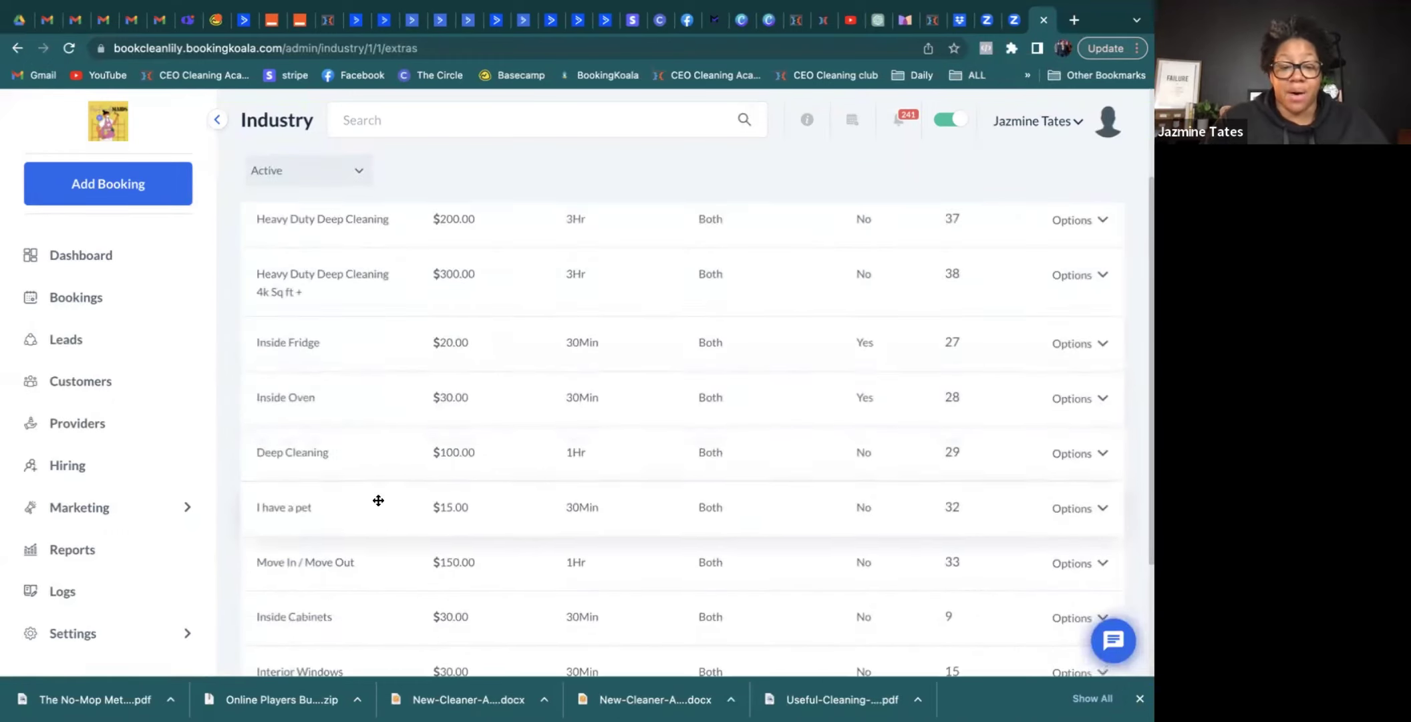
scroll(378, 500, "down", 2)
scroll(378, 500, "down", 2)
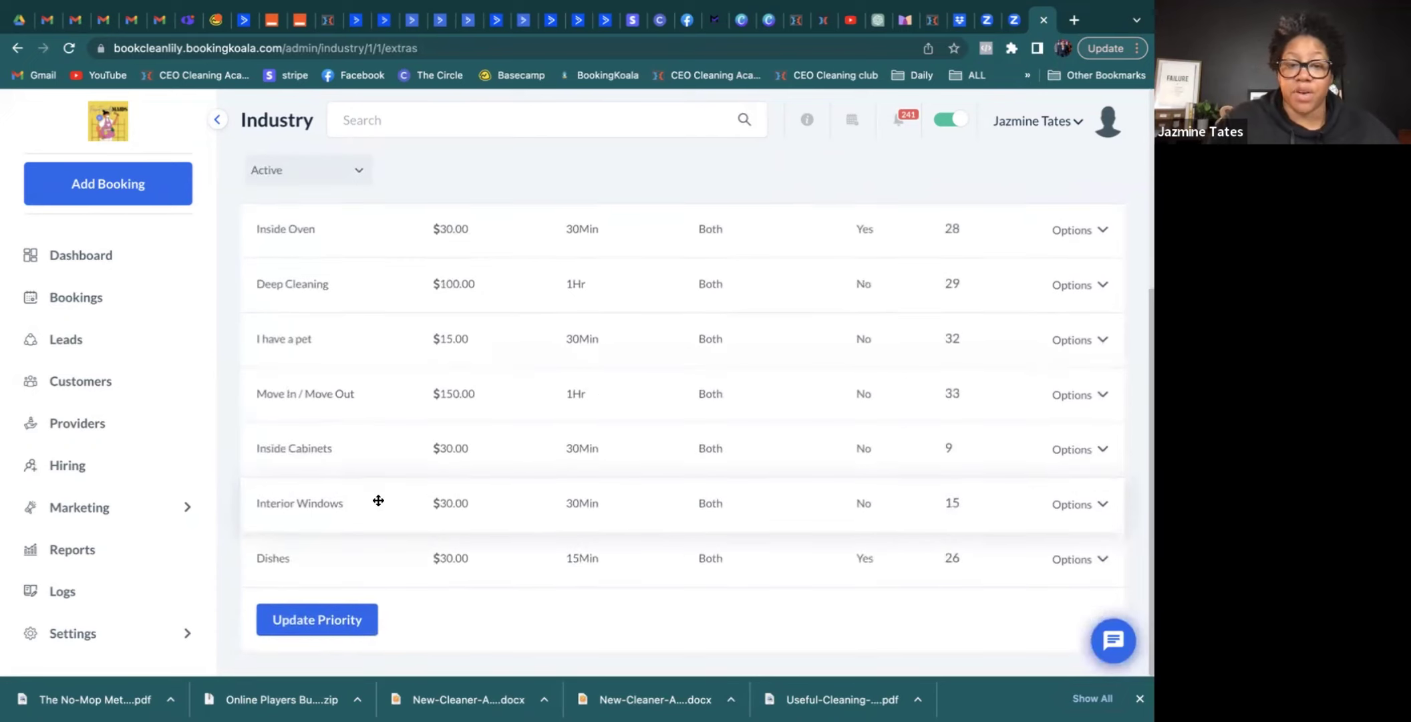
scroll(378, 499, "up", 2)
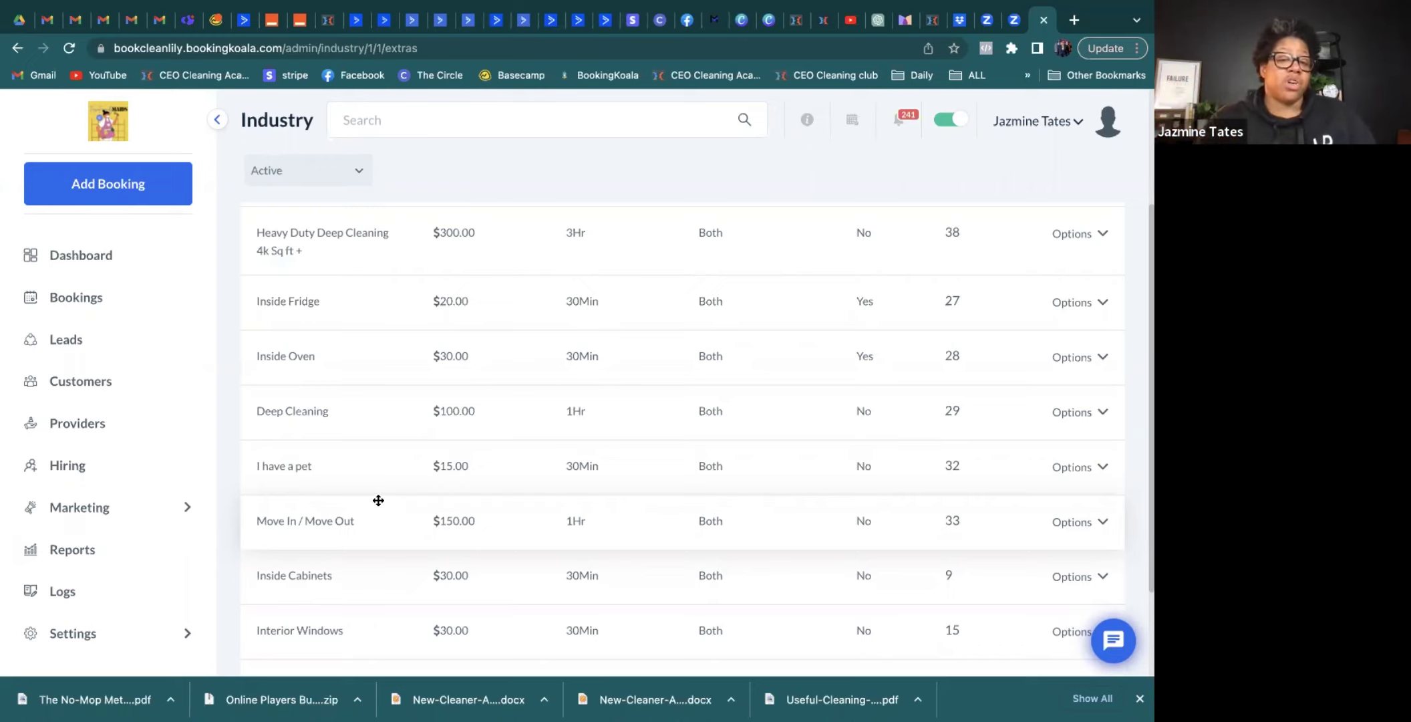
scroll(379, 500, "down", 2)
scroll(378, 500, "up", 3)
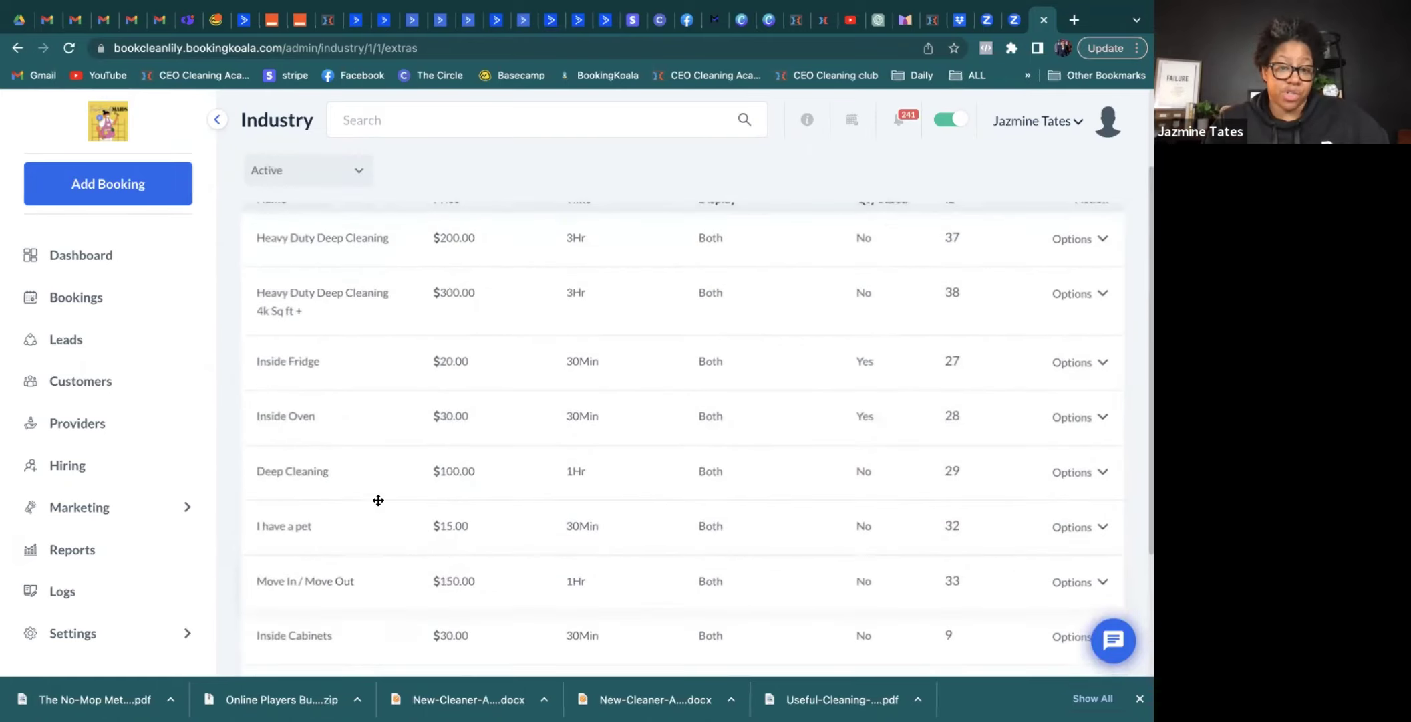
scroll(378, 500, "up", 1)
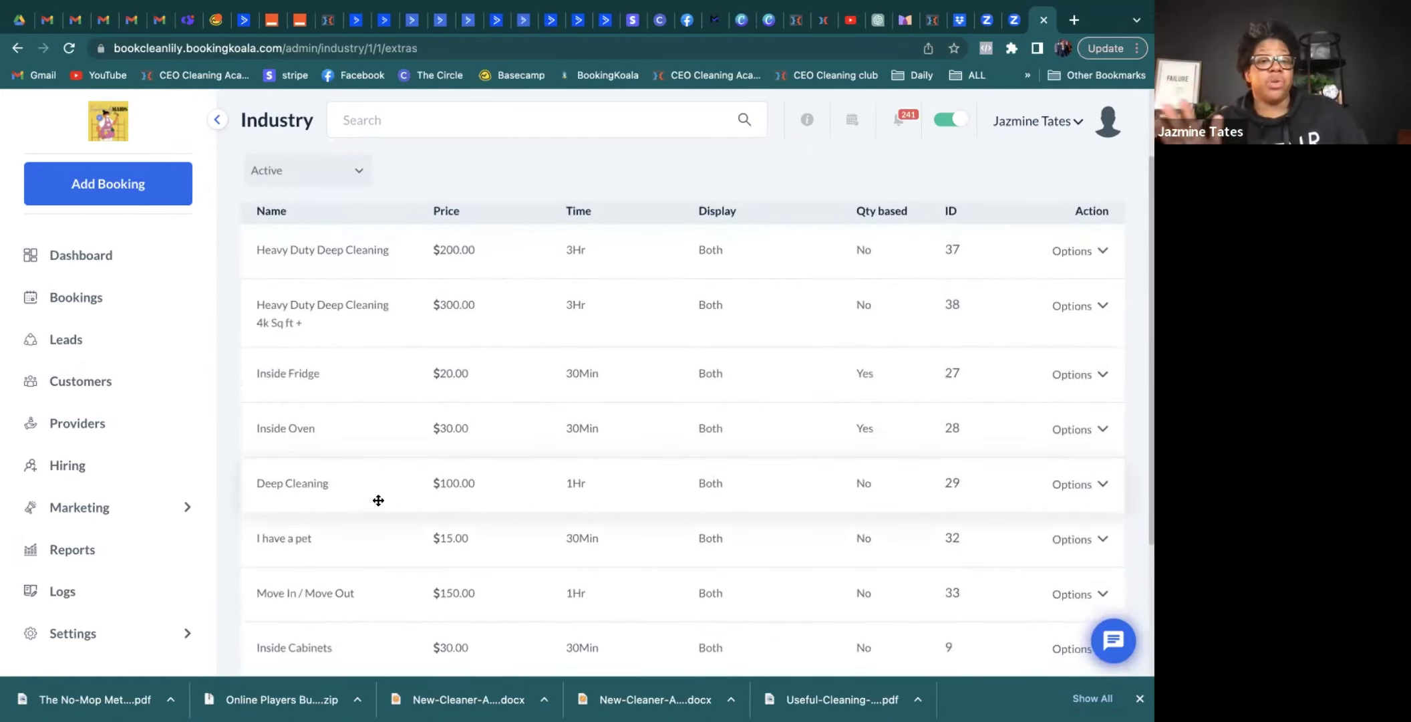
scroll(132, 566, "down", 2)
scroll(133, 567, "down", 2)
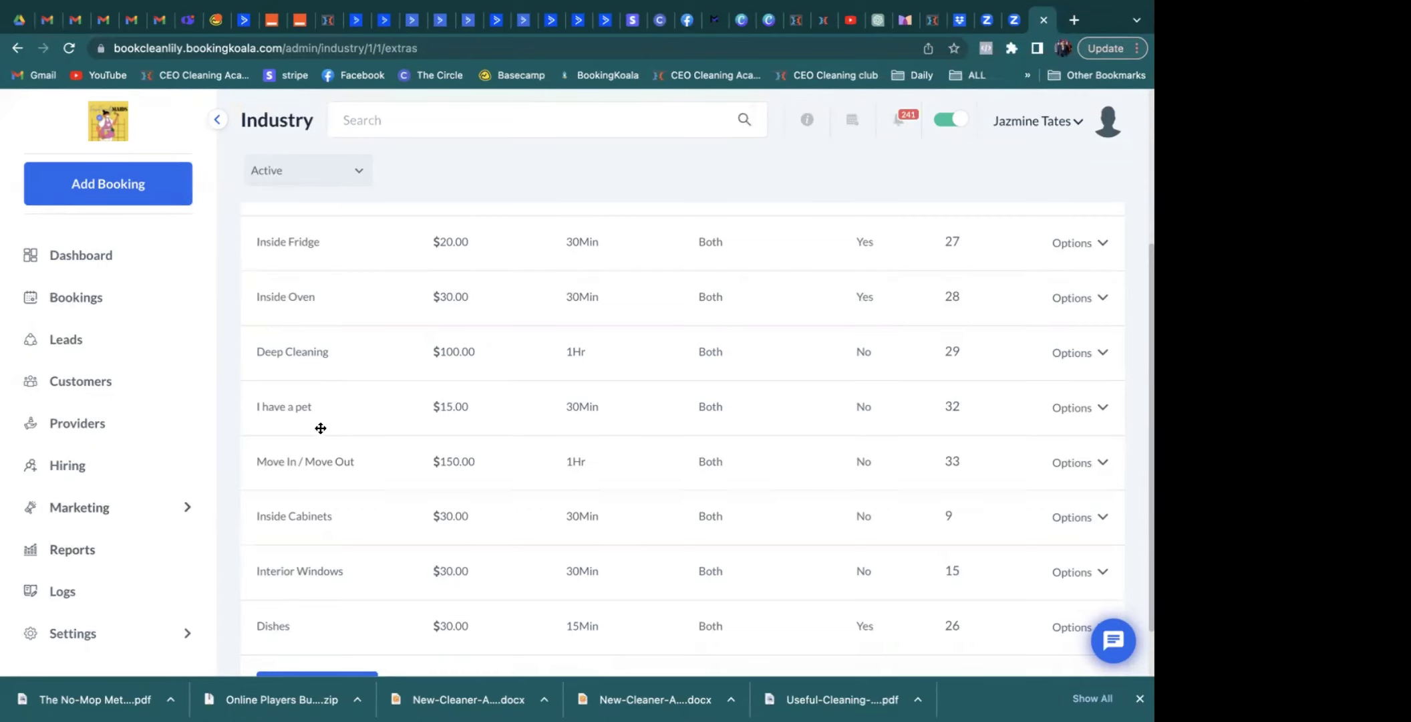
scroll(95, 540, "down", 2)
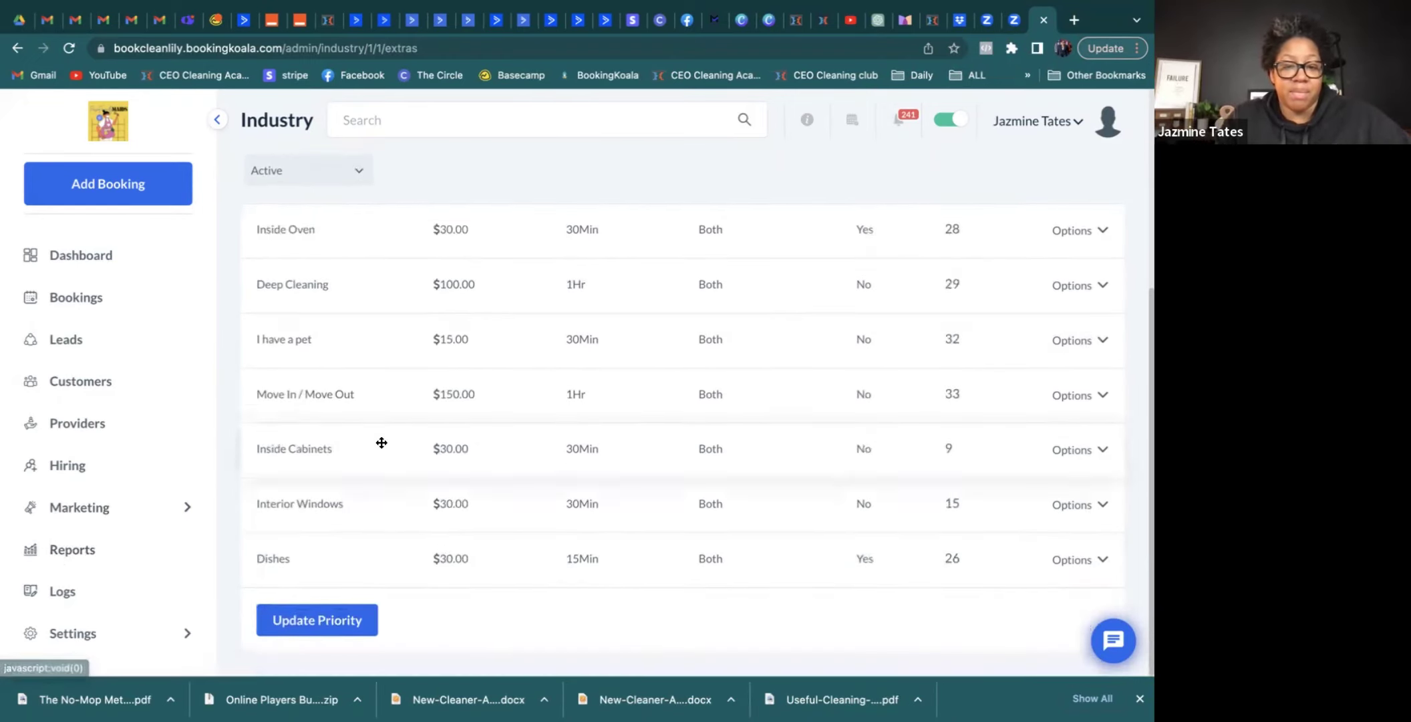
Compare the deep cleaning extras with the smaller add-ons such as Inside Cabinets, Interior Windows and Dishes
scroll(382, 442, "up", 4)
scroll(381, 442, "down", 4)
scroll(381, 442, "up", 5)
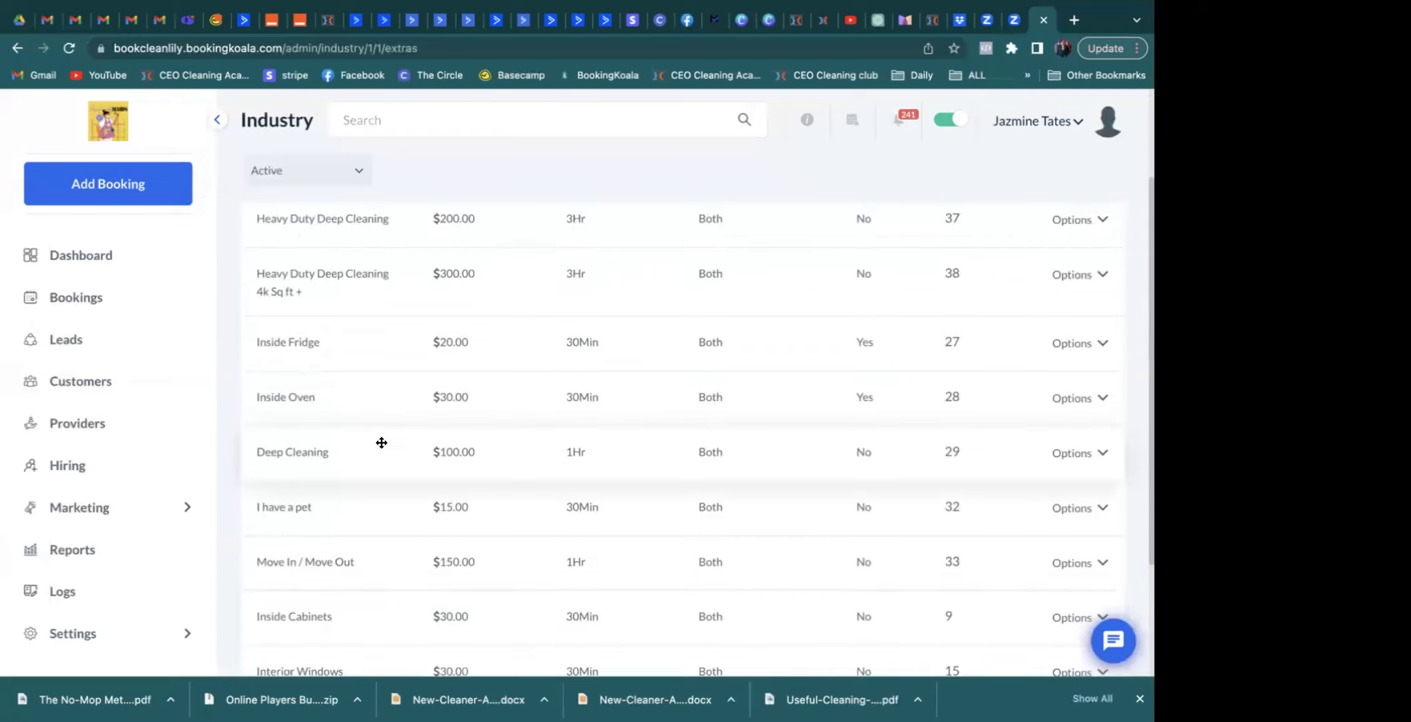
scroll(381, 442, "down", 4)
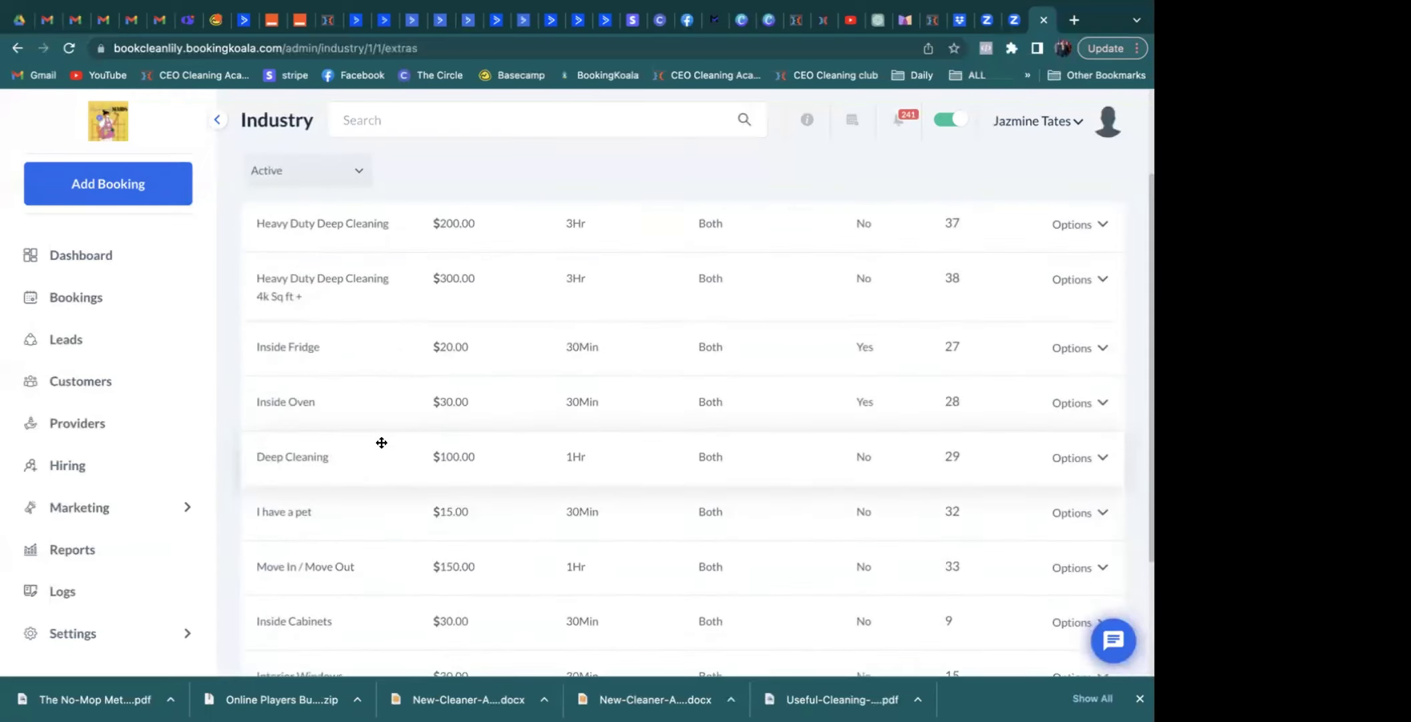
scroll(382, 443, "up", 3)
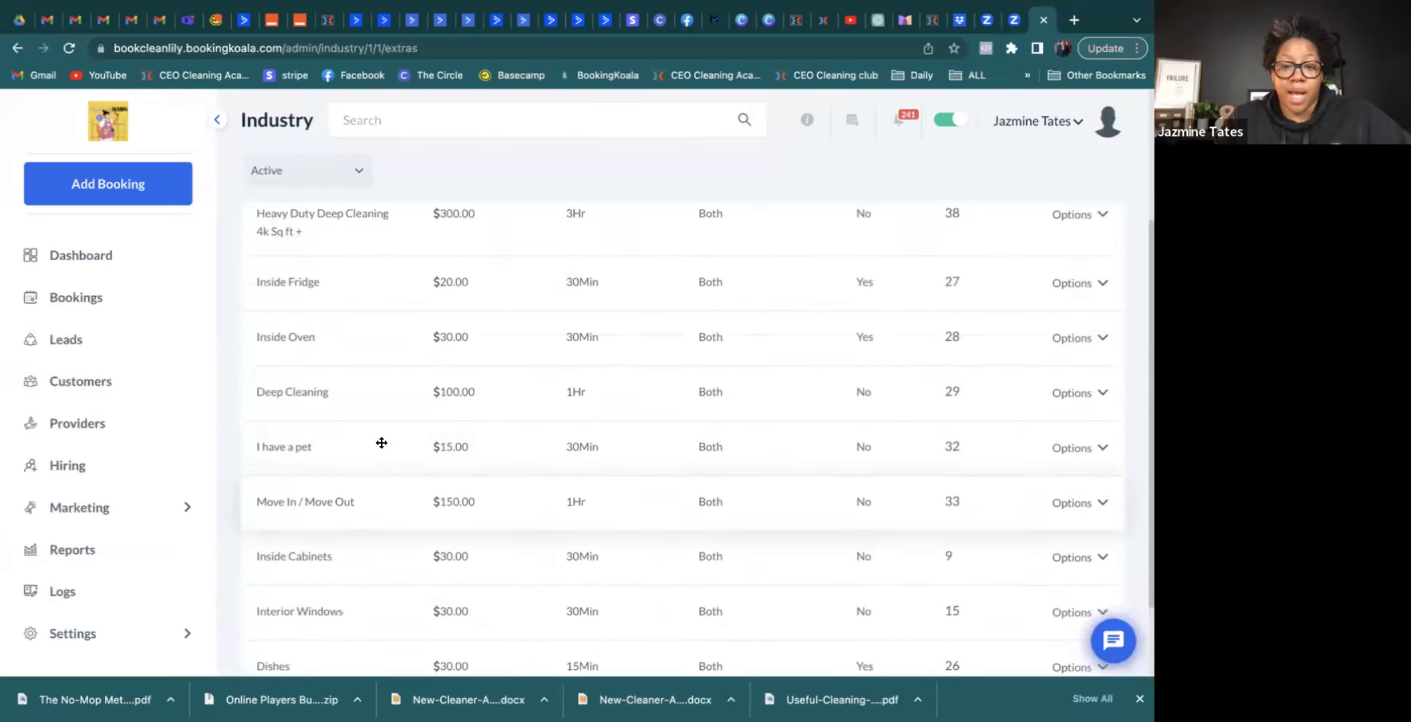
scroll(381, 442, "down", 1)
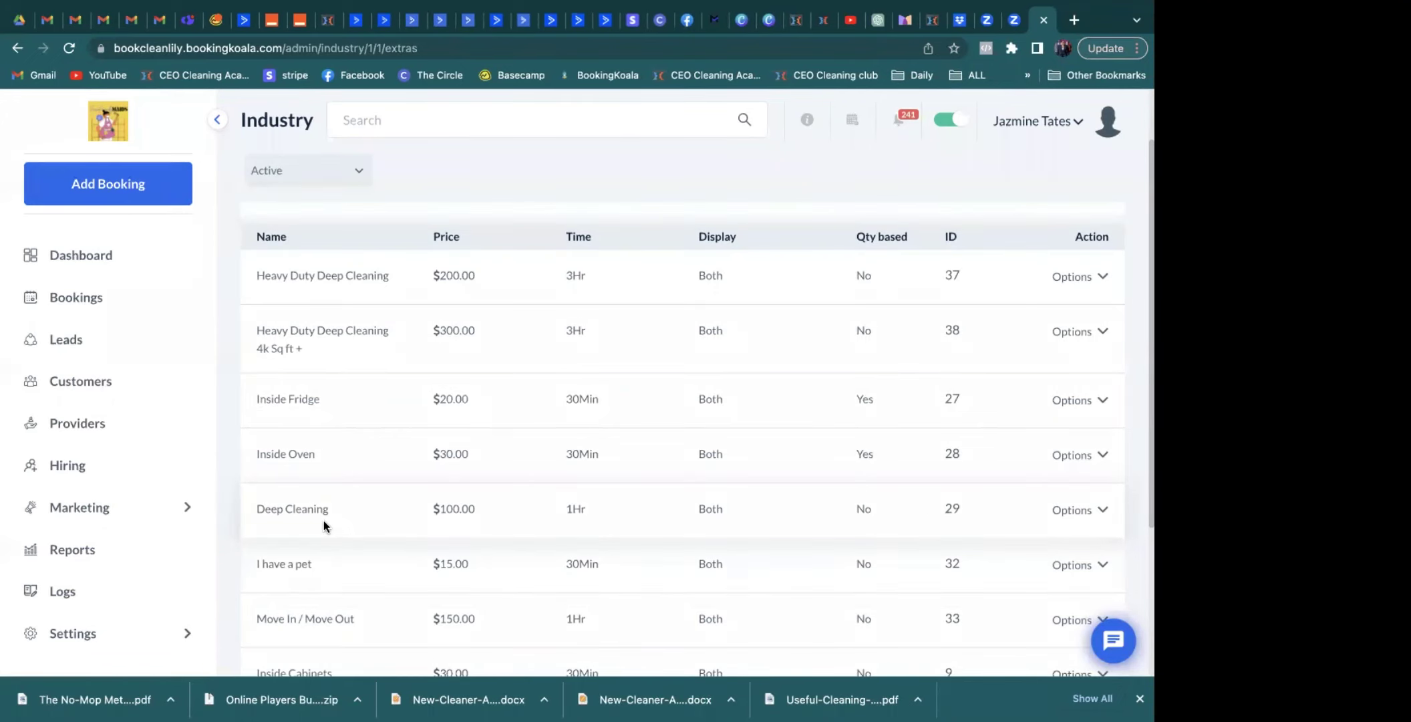
scroll(147, 568, "down", 3)
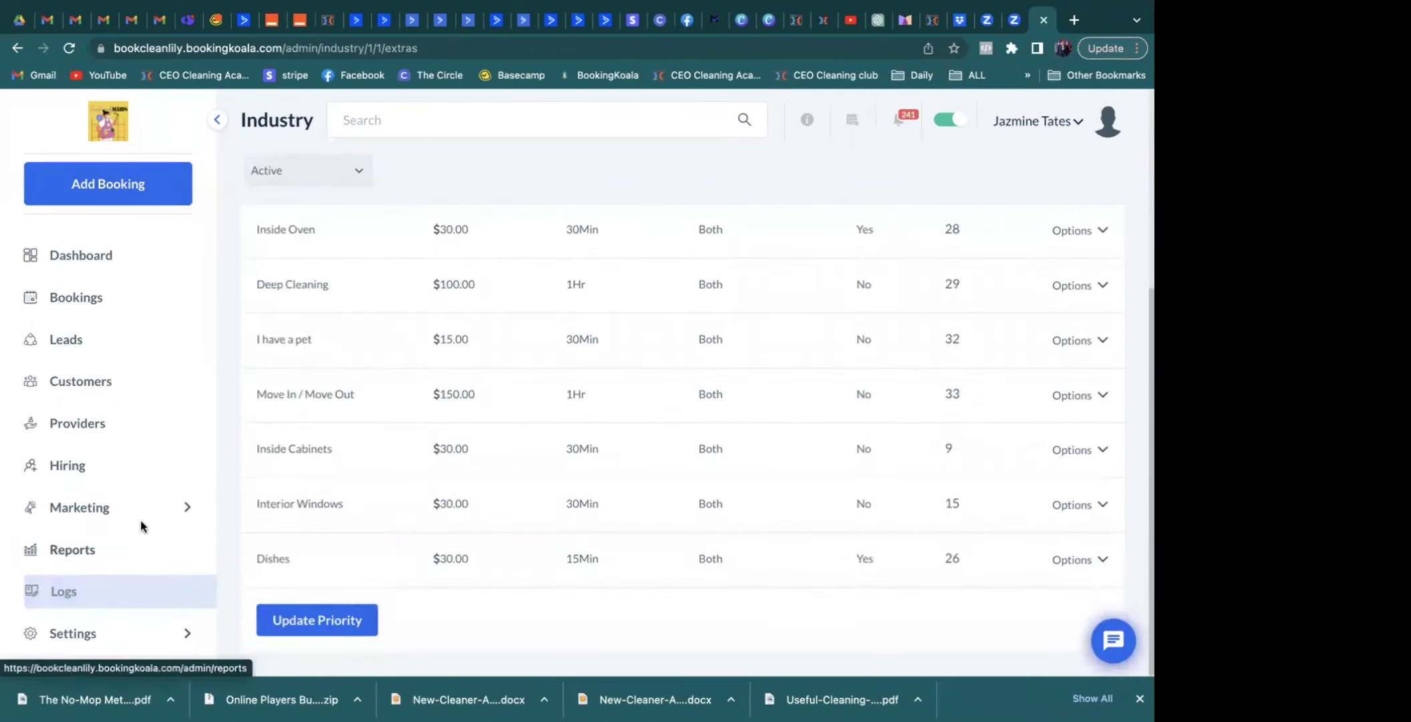
Open the Service Category settings of Home Cleaning's Form 1 and show the actions available for Flat Rate Service
left_click(175, 633)
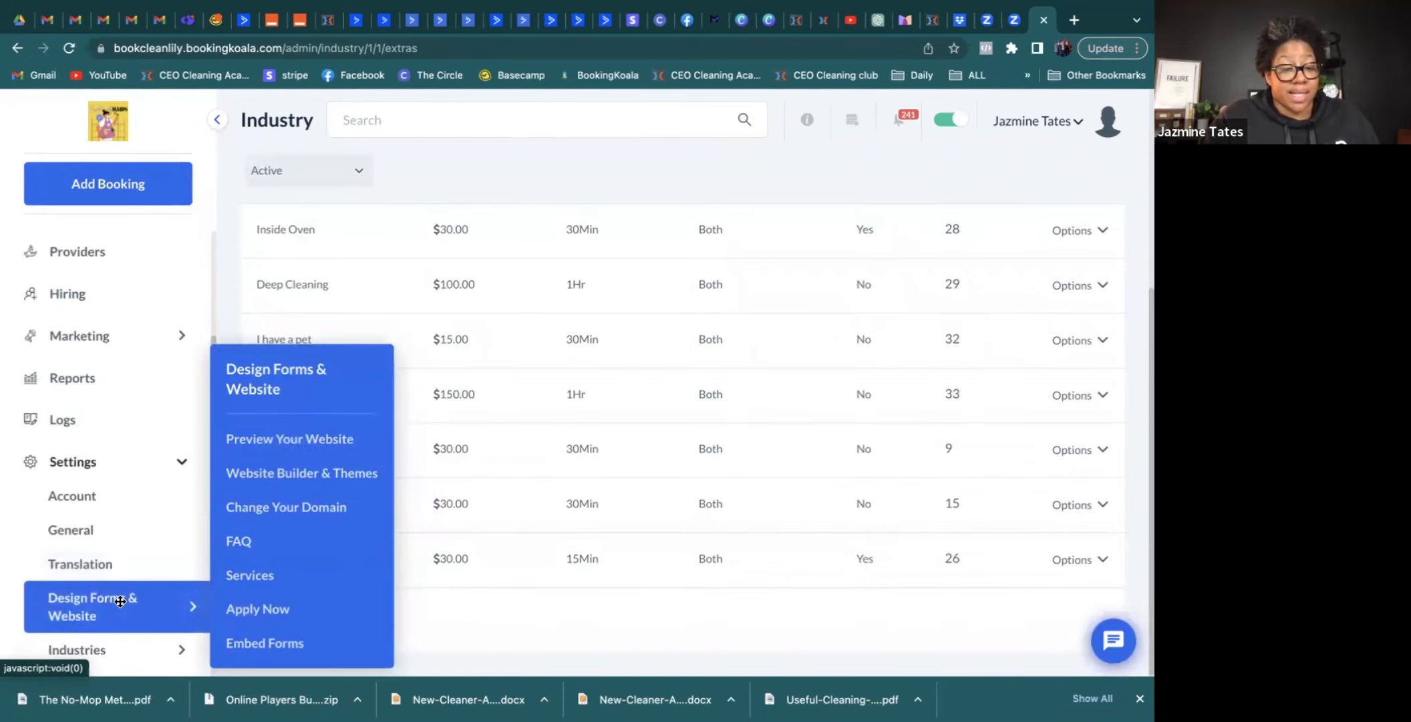
scroll(122, 600, "down", 2)
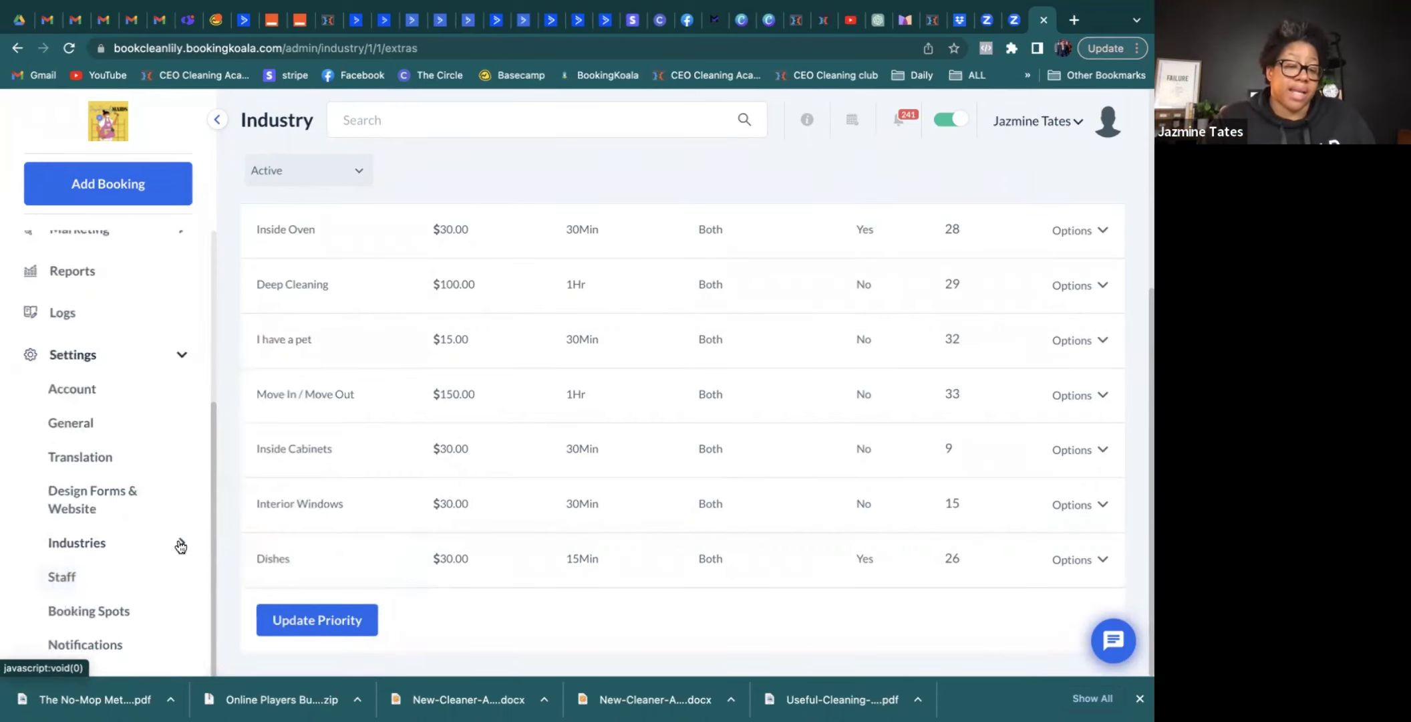
left_click(131, 546)
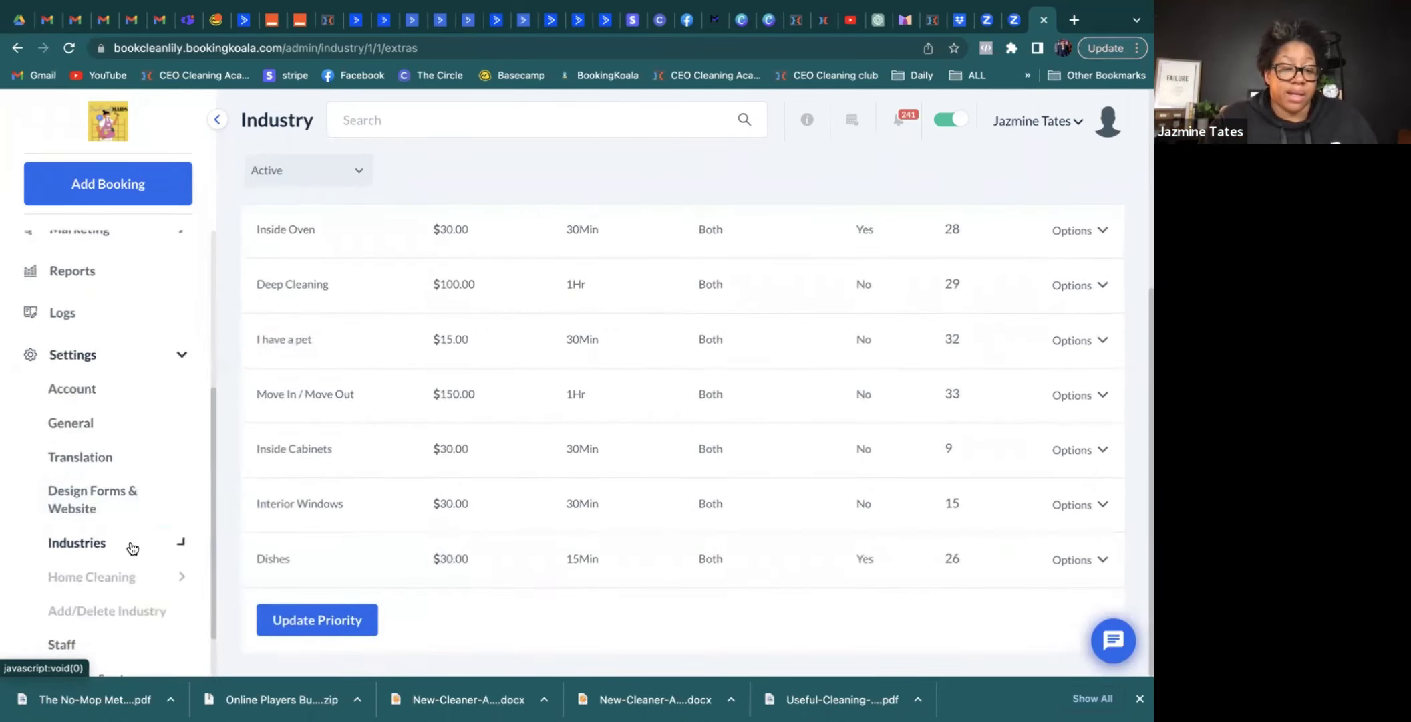
scroll(124, 568, "down", 1)
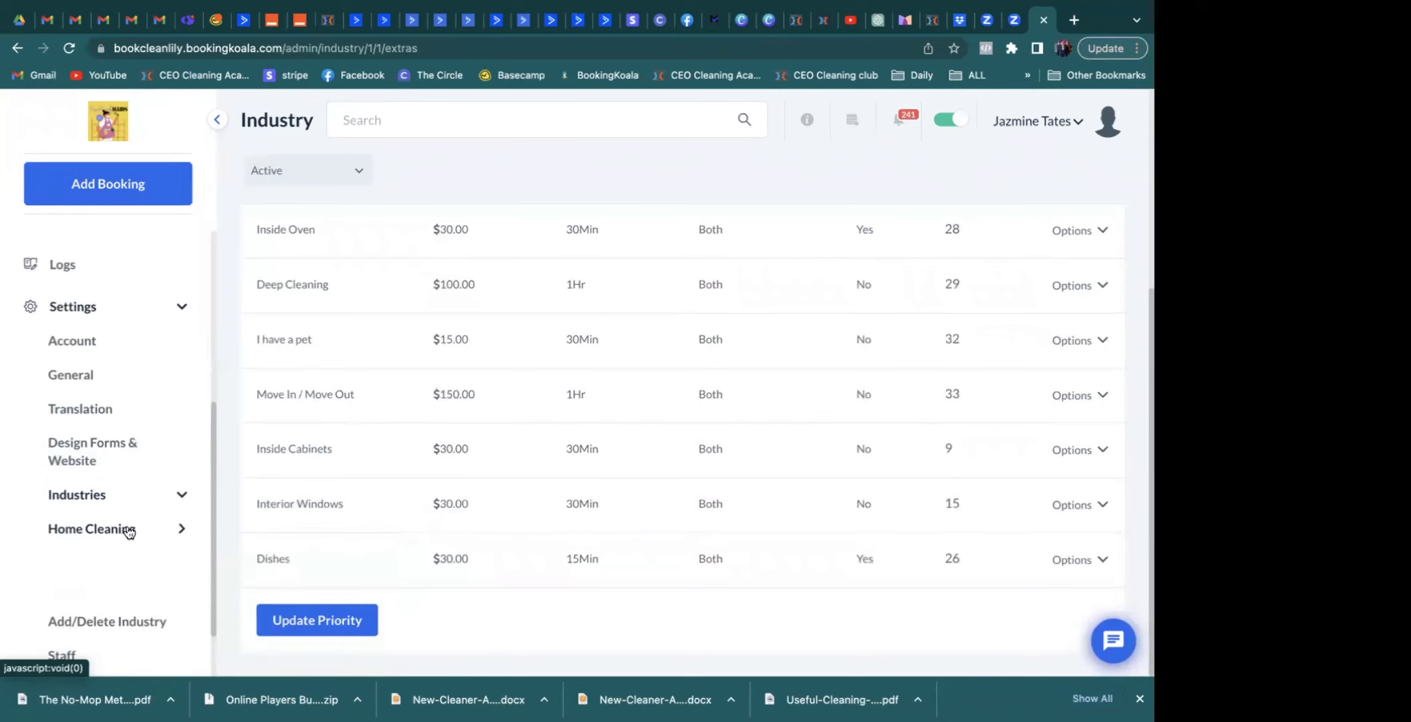
left_click(128, 532)
mouse_move(104, 570)
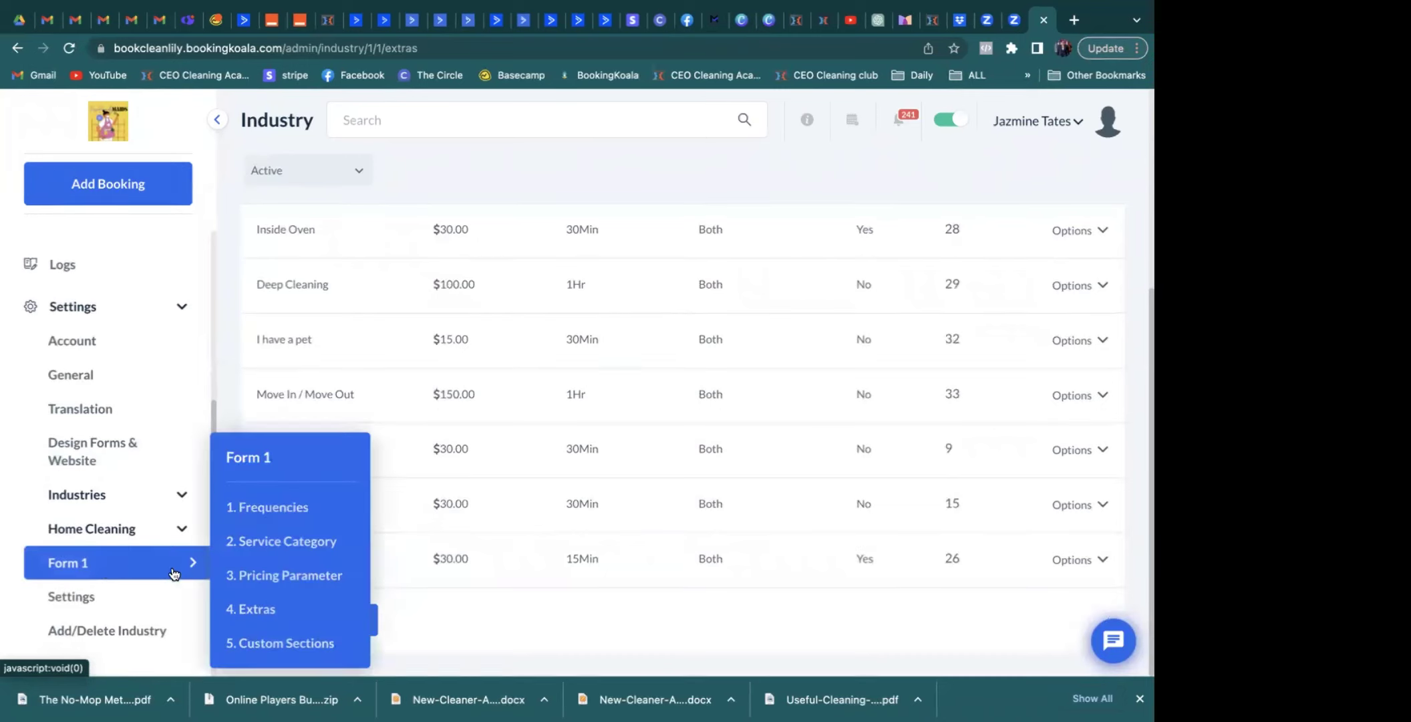
left_click(274, 542)
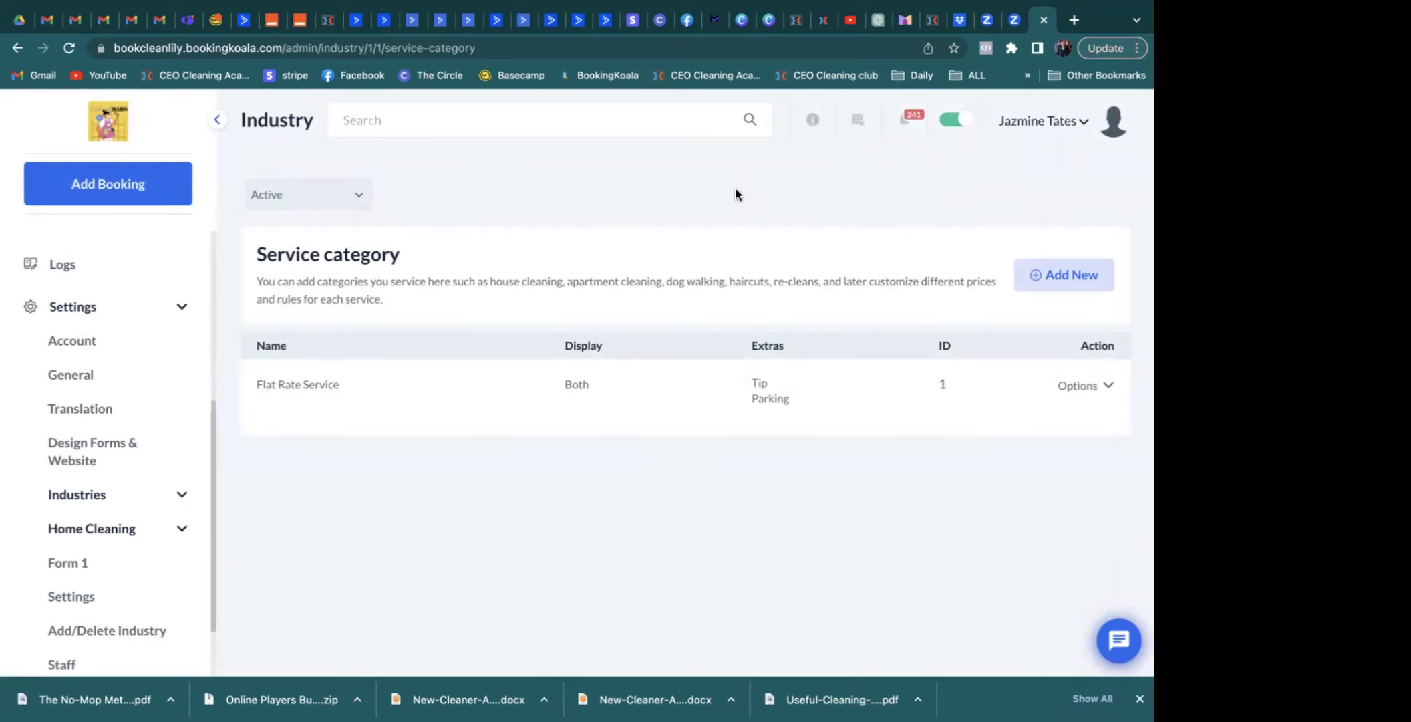
left_click(1106, 382)
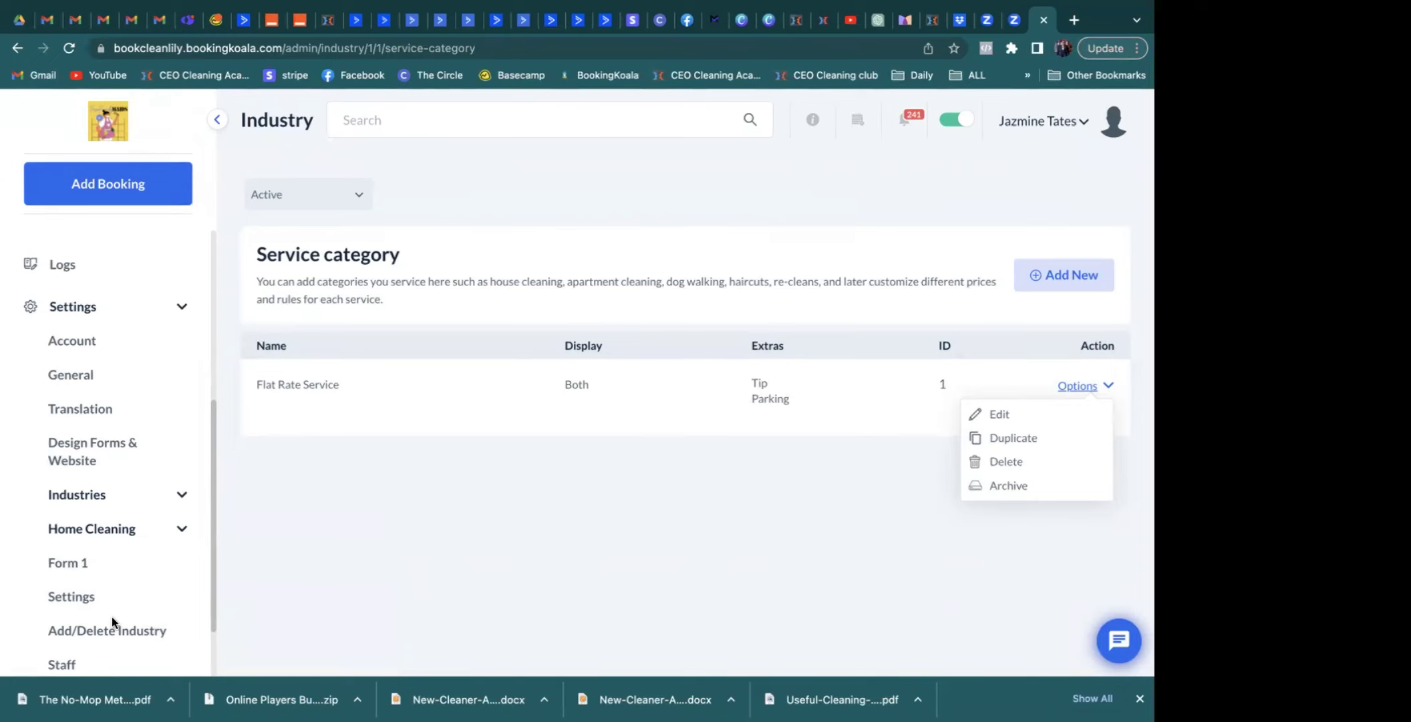
Open the Pricing Parameter settings of Form 1 and look over the Bathrooms prices and times
left_click(80, 563)
mouse_move(189, 562)
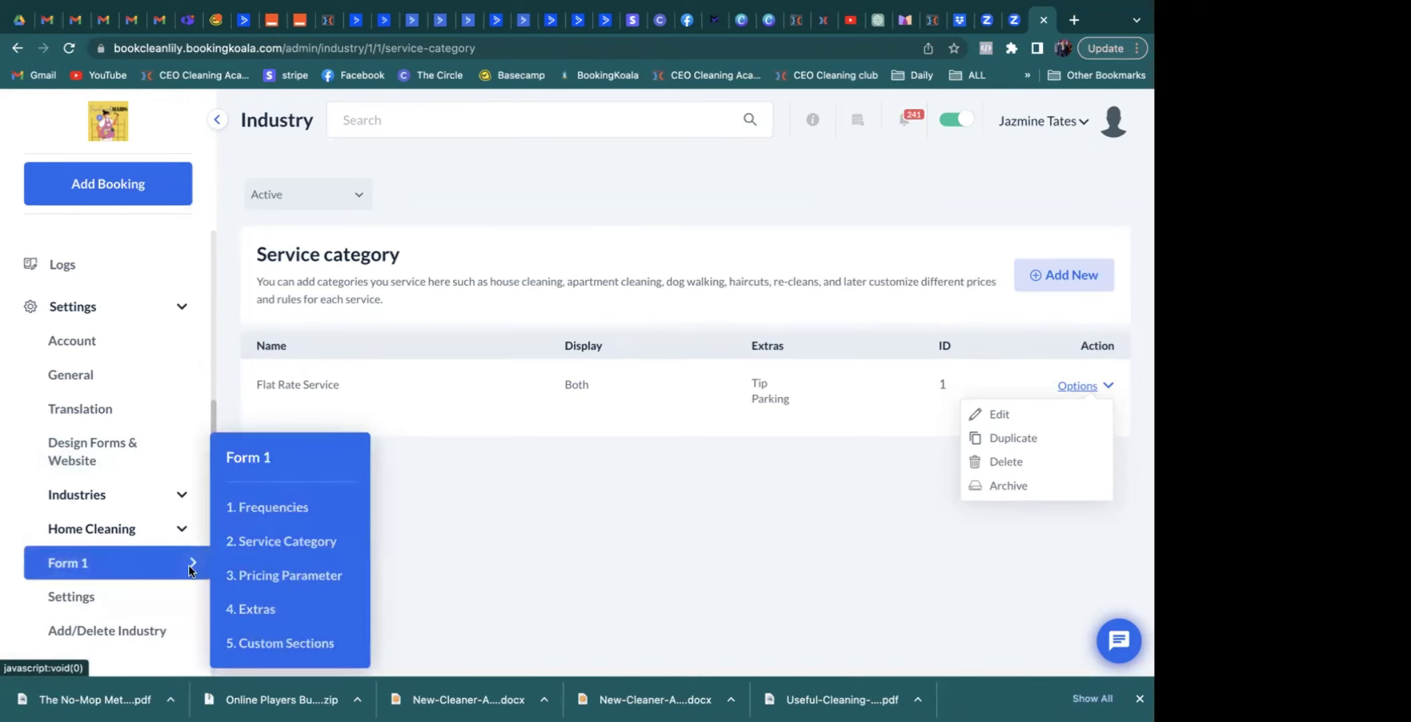
left_click(256, 575)
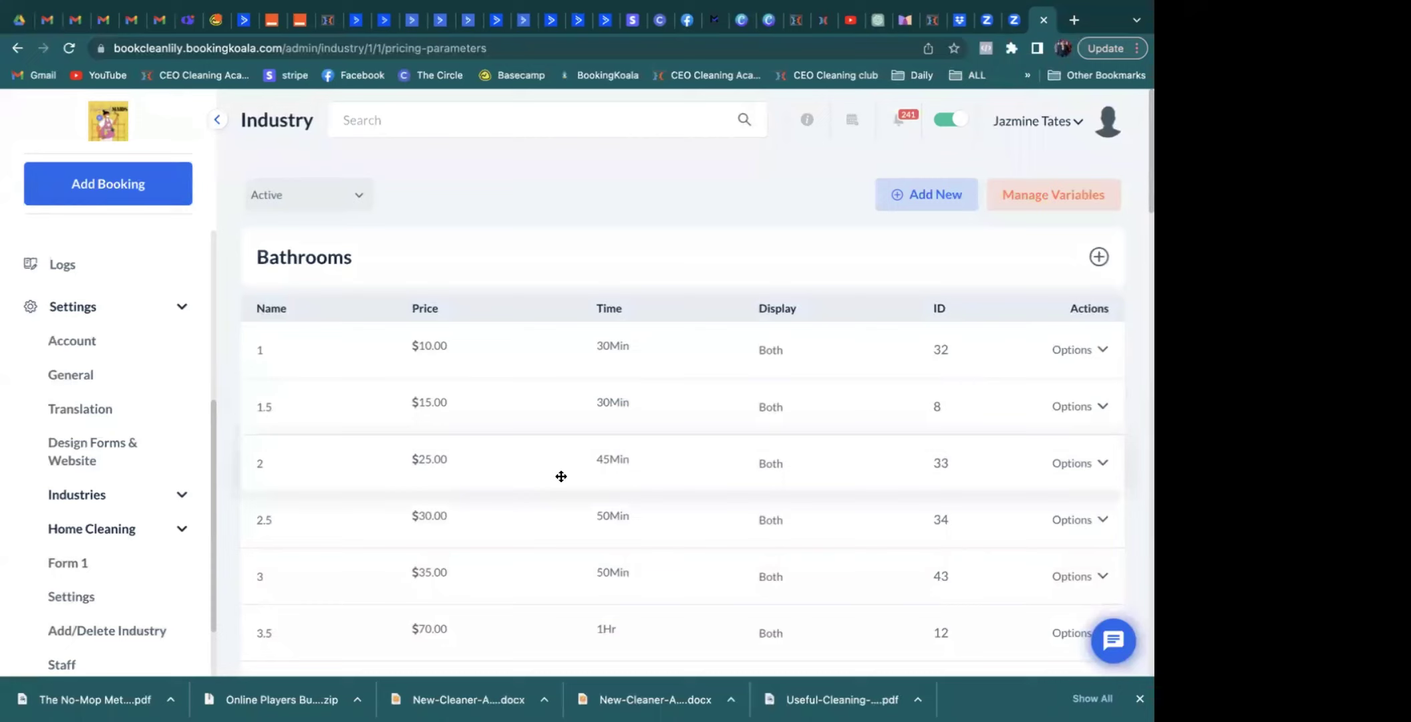
scroll(560, 476, "down", 3)
scroll(561, 475, "up", 3)
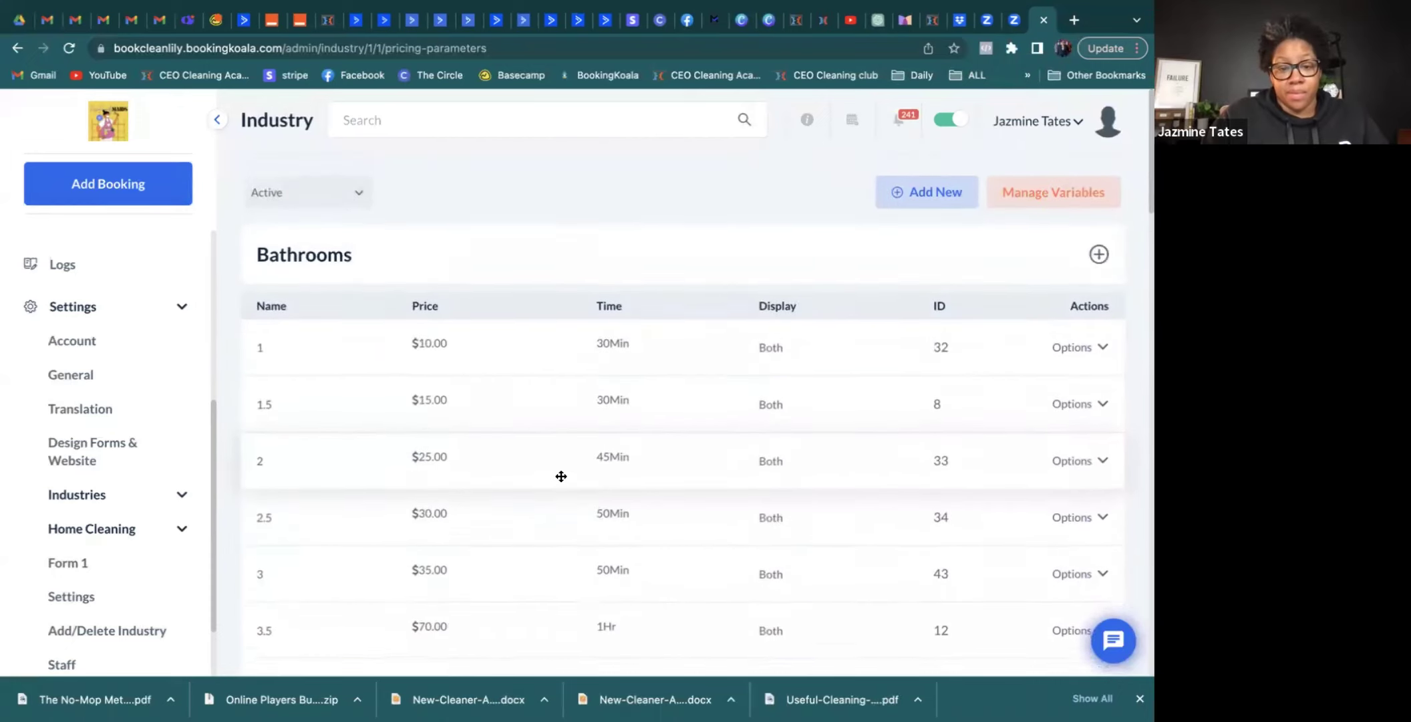
scroll(560, 476, "down", 3)
scroll(561, 475, "up", 2)
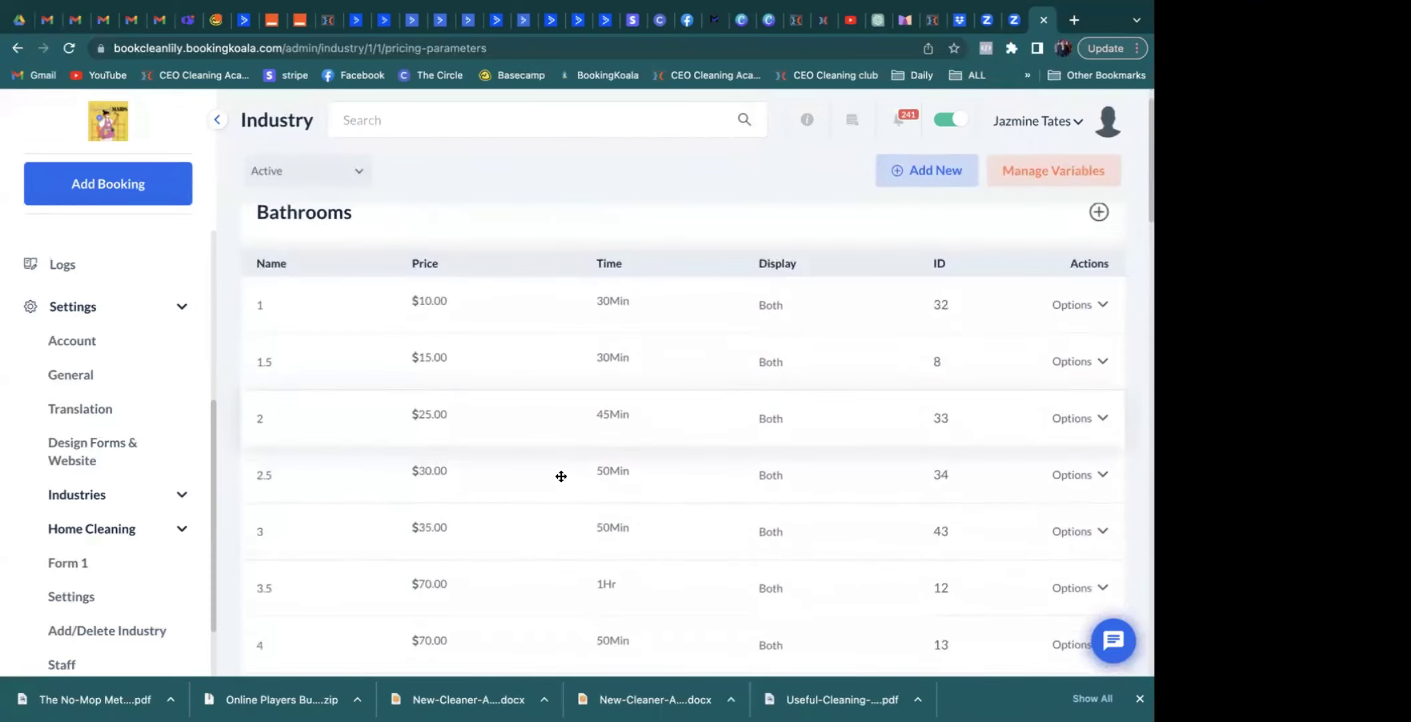
scroll(561, 476, "up", 1)
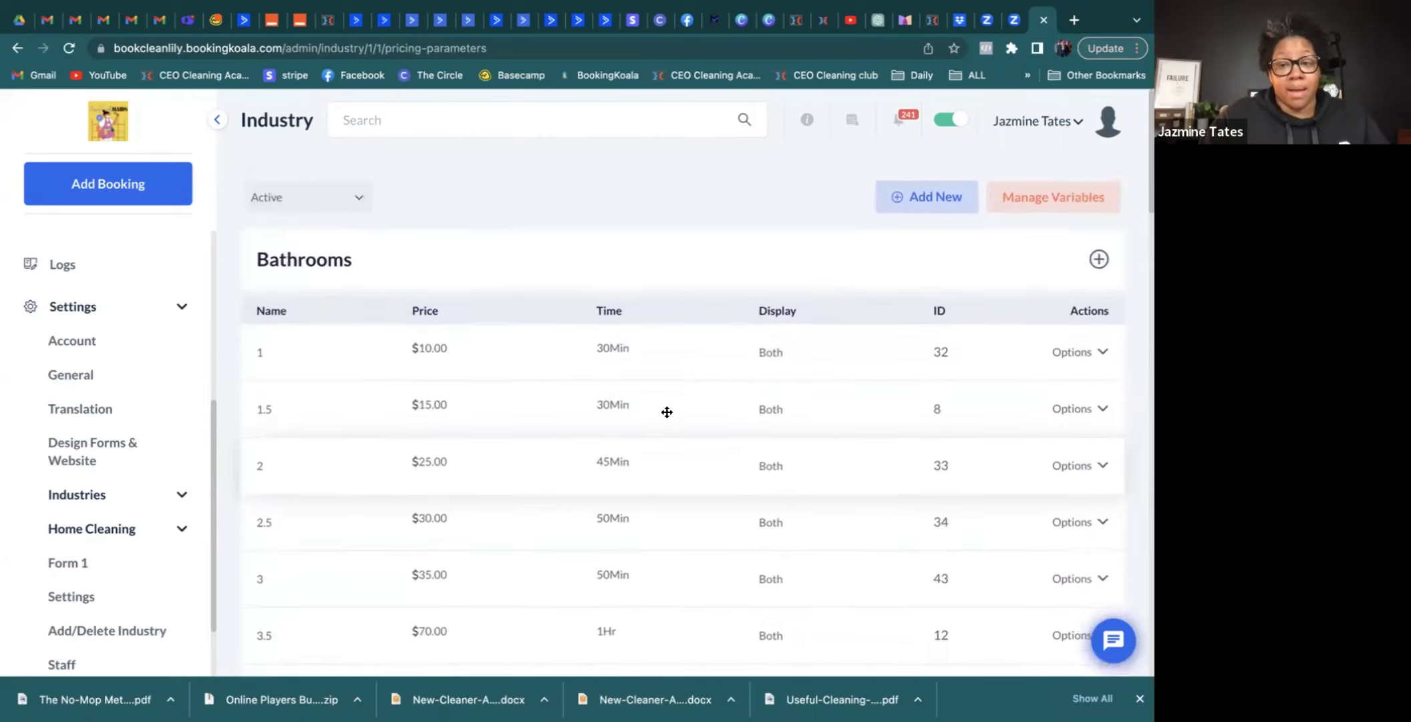
View the pricing parameter categories and the actions available for Sq Ft, and return to the pricing parameters
left_click(1027, 199)
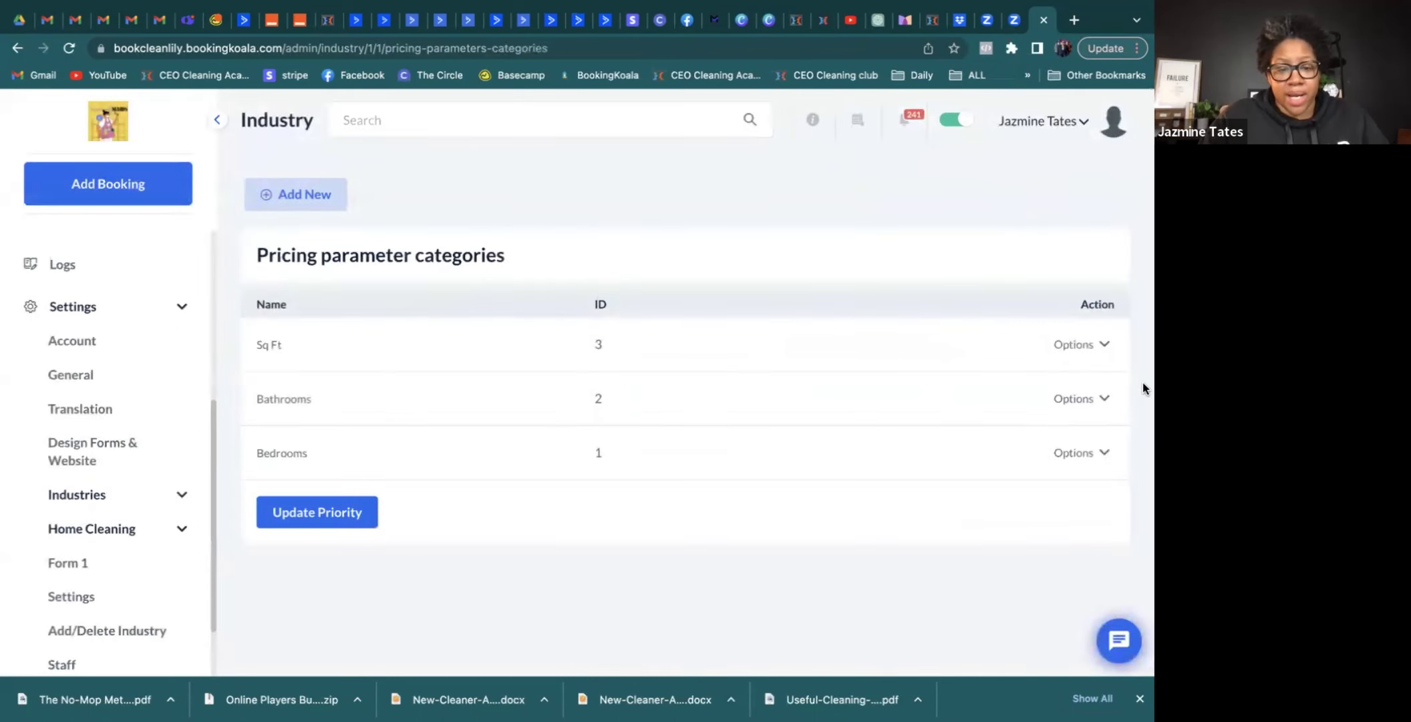
left_click(1105, 346)
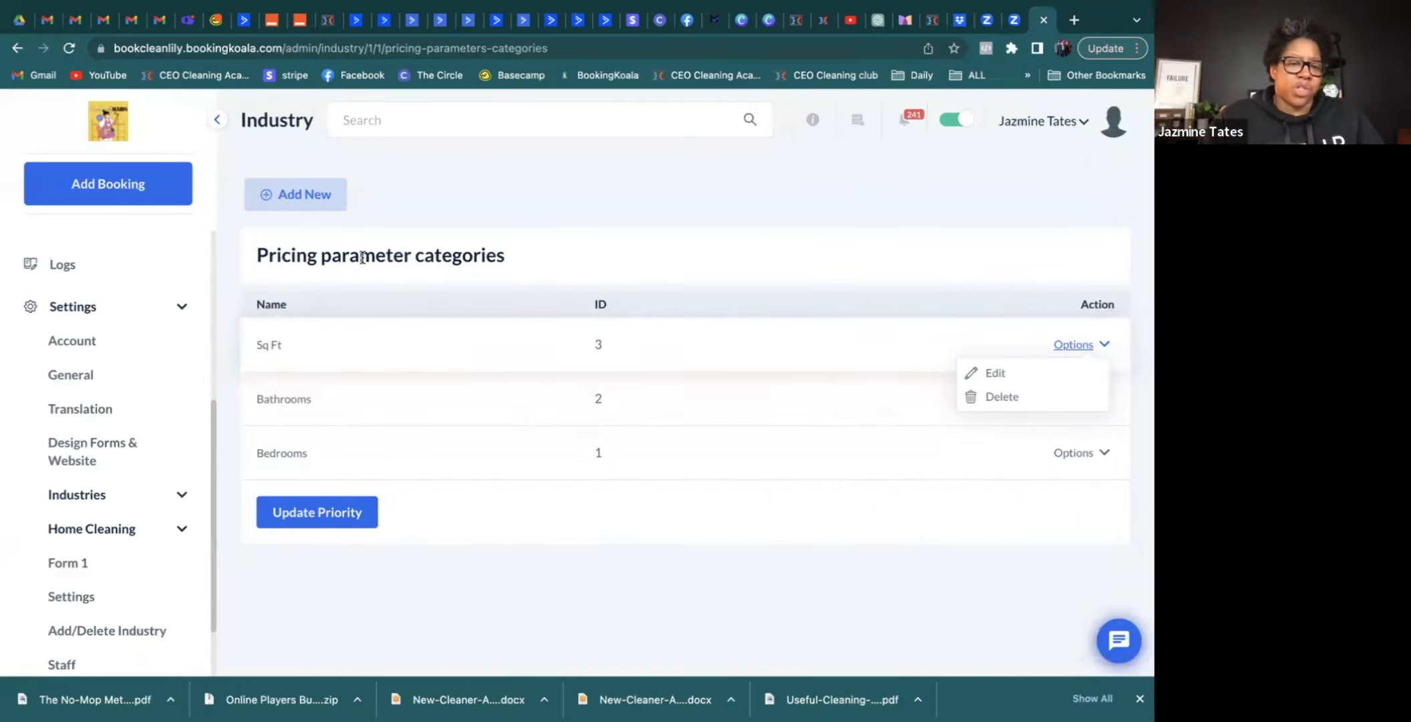
left_click(15, 48)
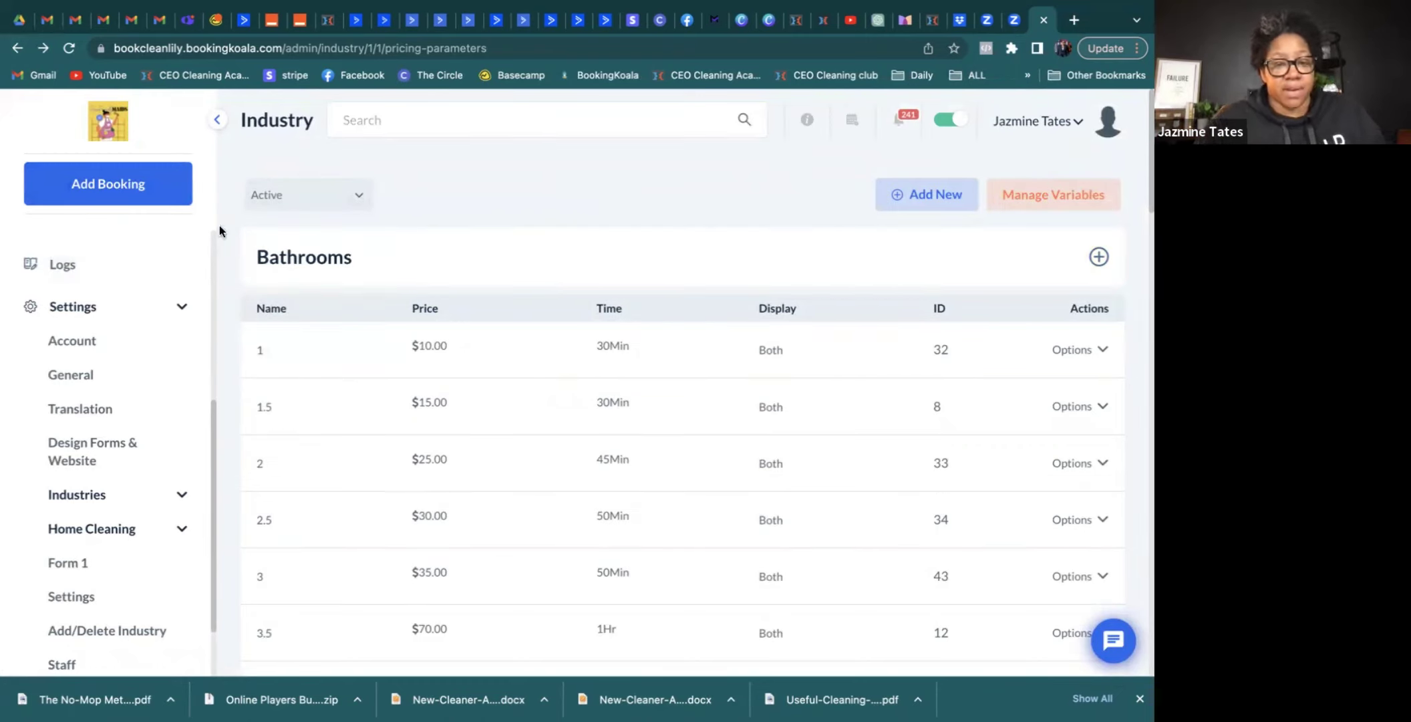
Review the prices and times in the Bathrooms, Sq ft and bedroom tables, along with the exclude parameters
scroll(468, 434, "down", 3)
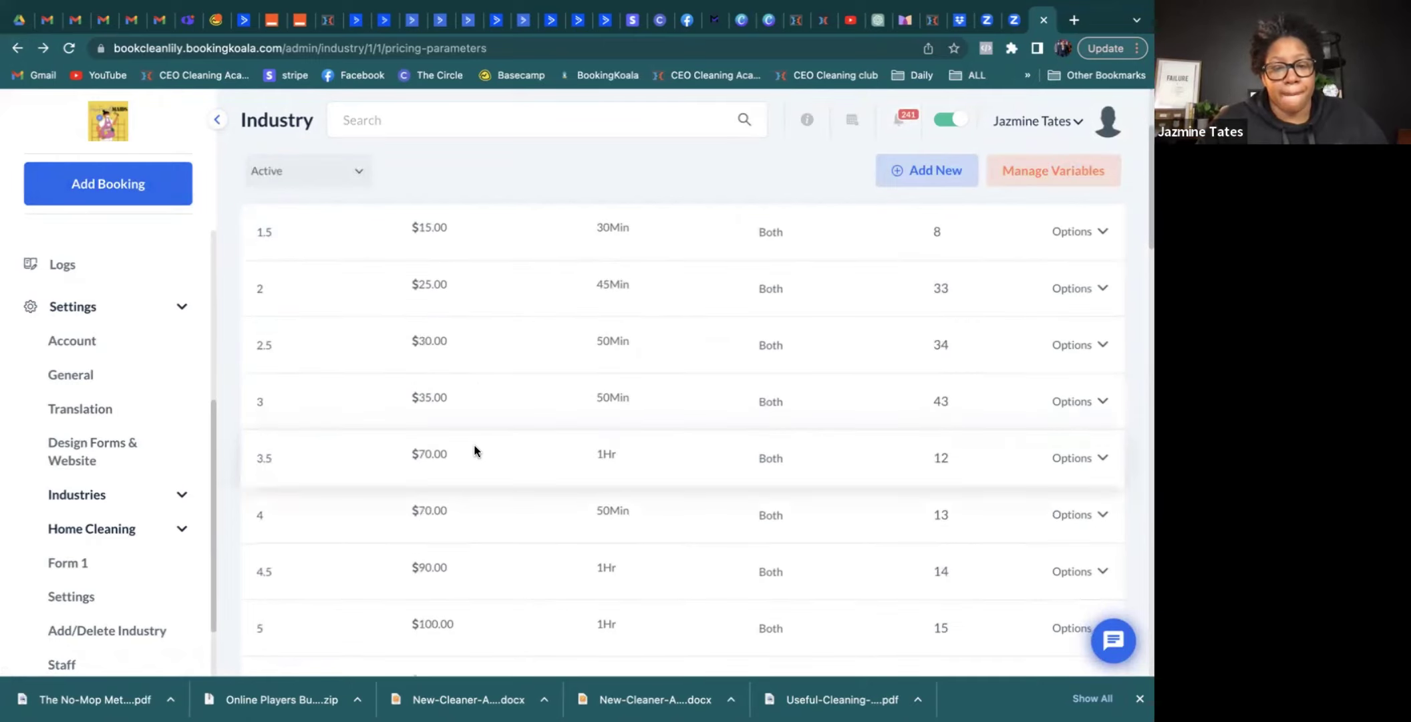
scroll(475, 450, "down", 10)
scroll(474, 450, "down", 5)
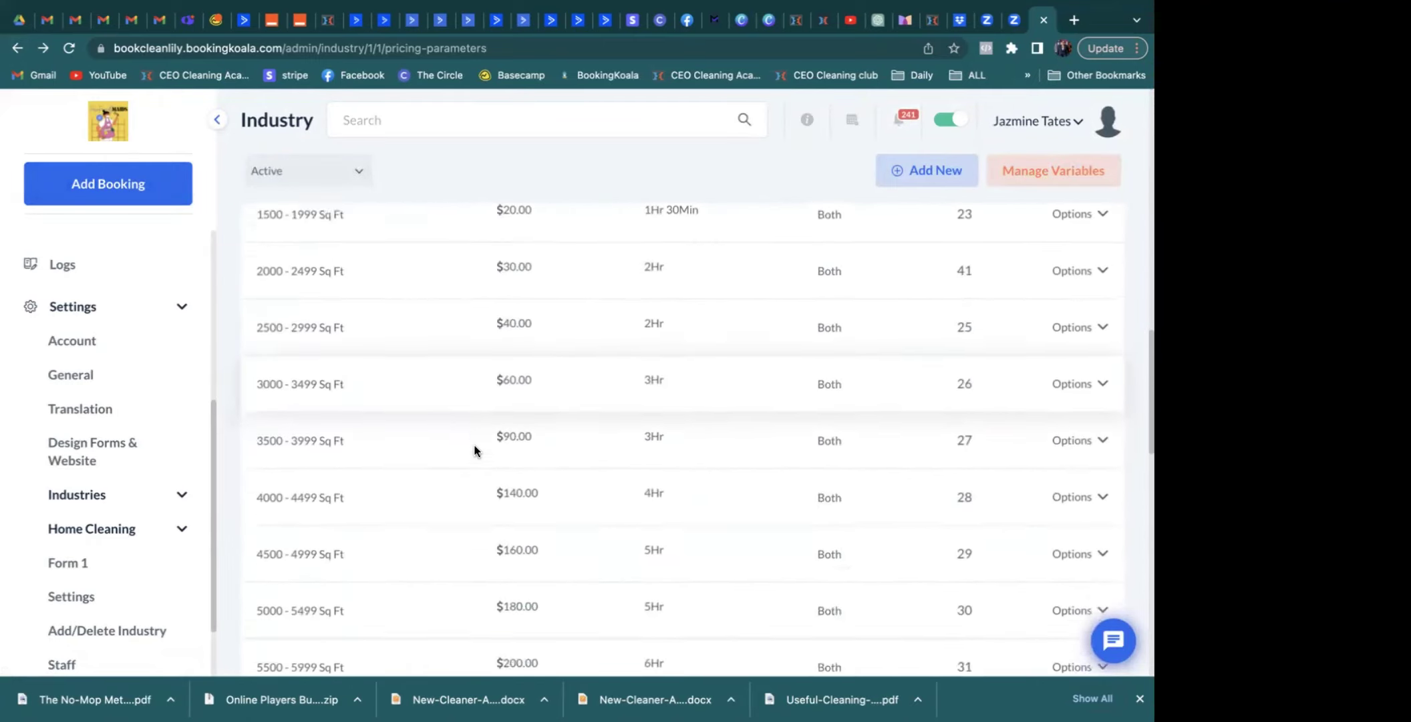
scroll(474, 449, "down", 10)
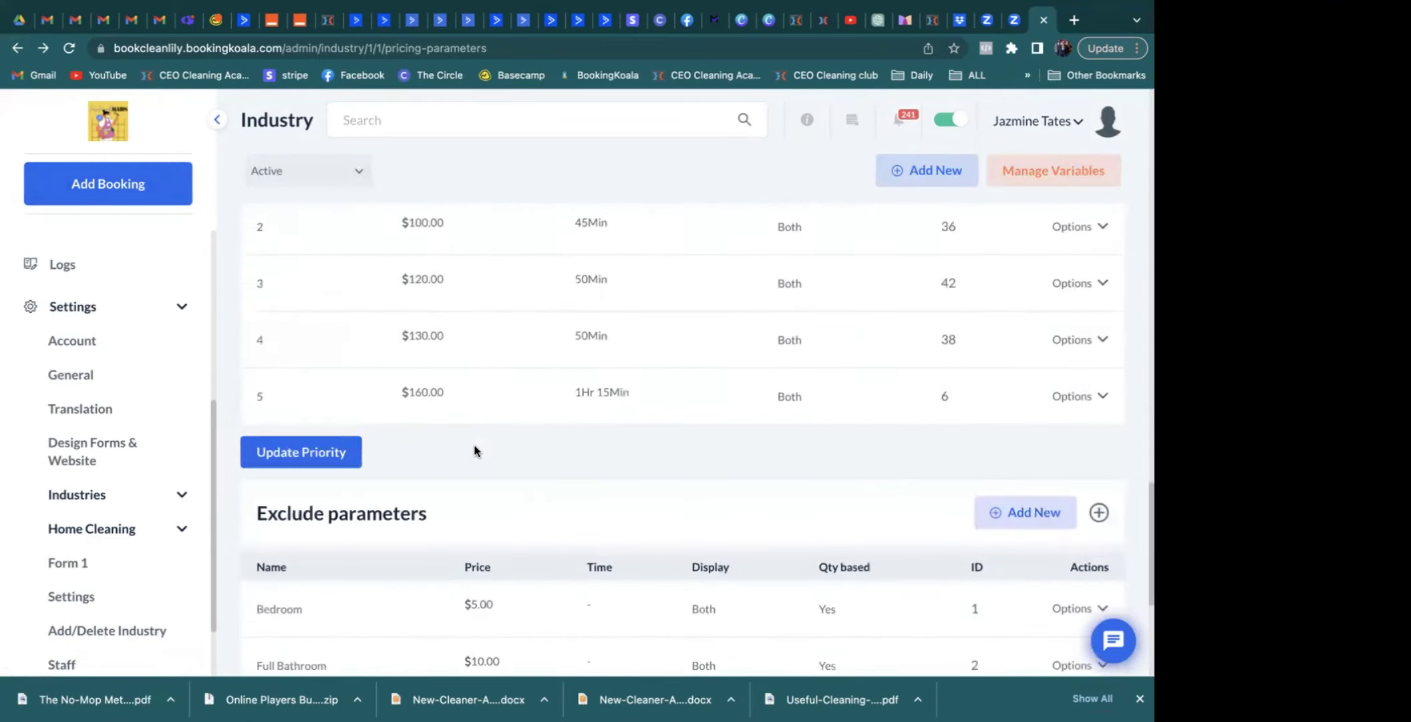
scroll(474, 450, "up", 15)
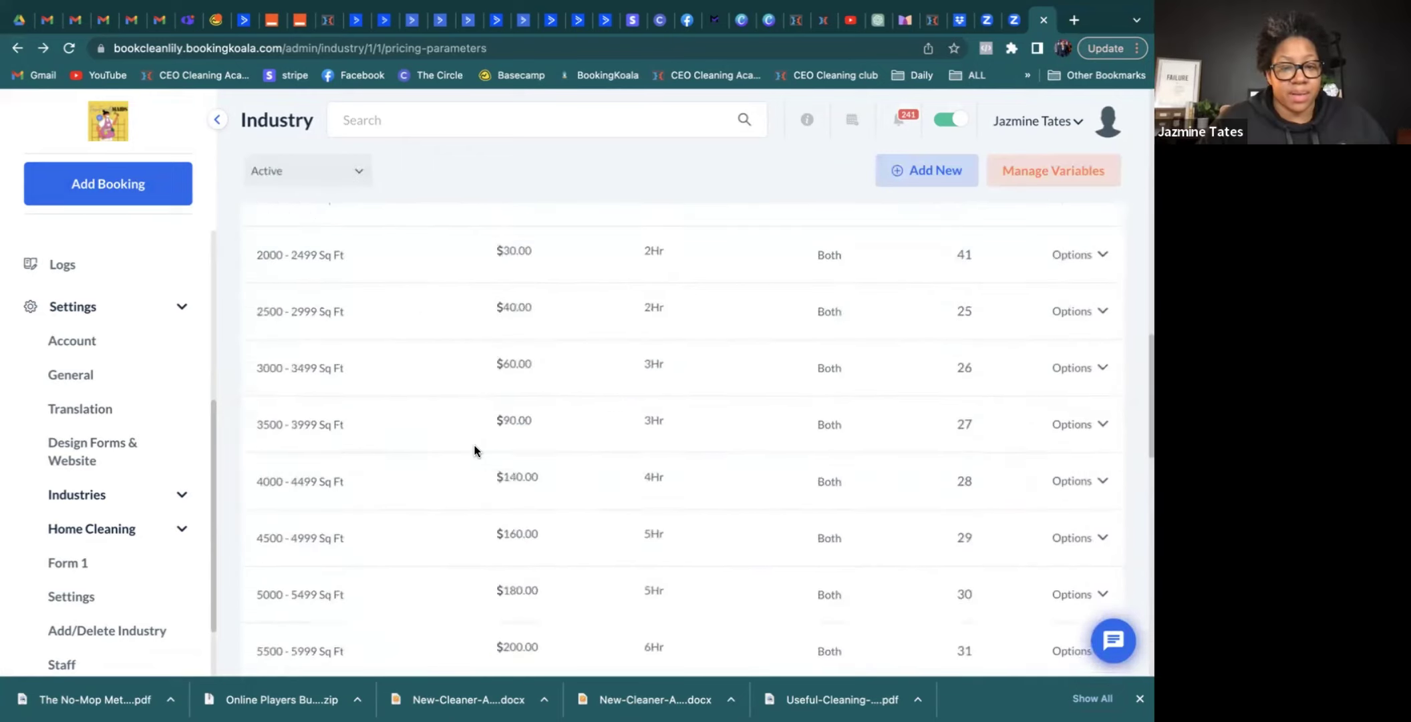
scroll(475, 449, "up", 10)
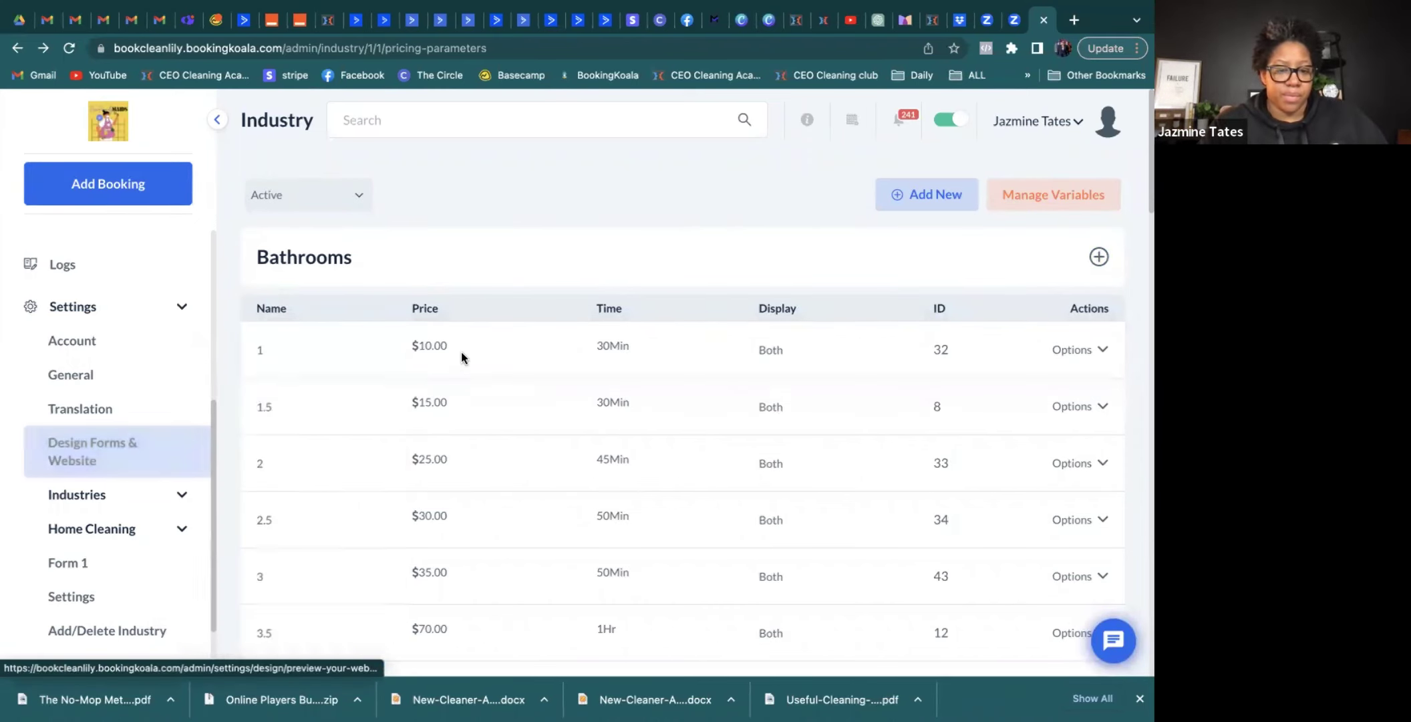
scroll(513, 296, "down", 6)
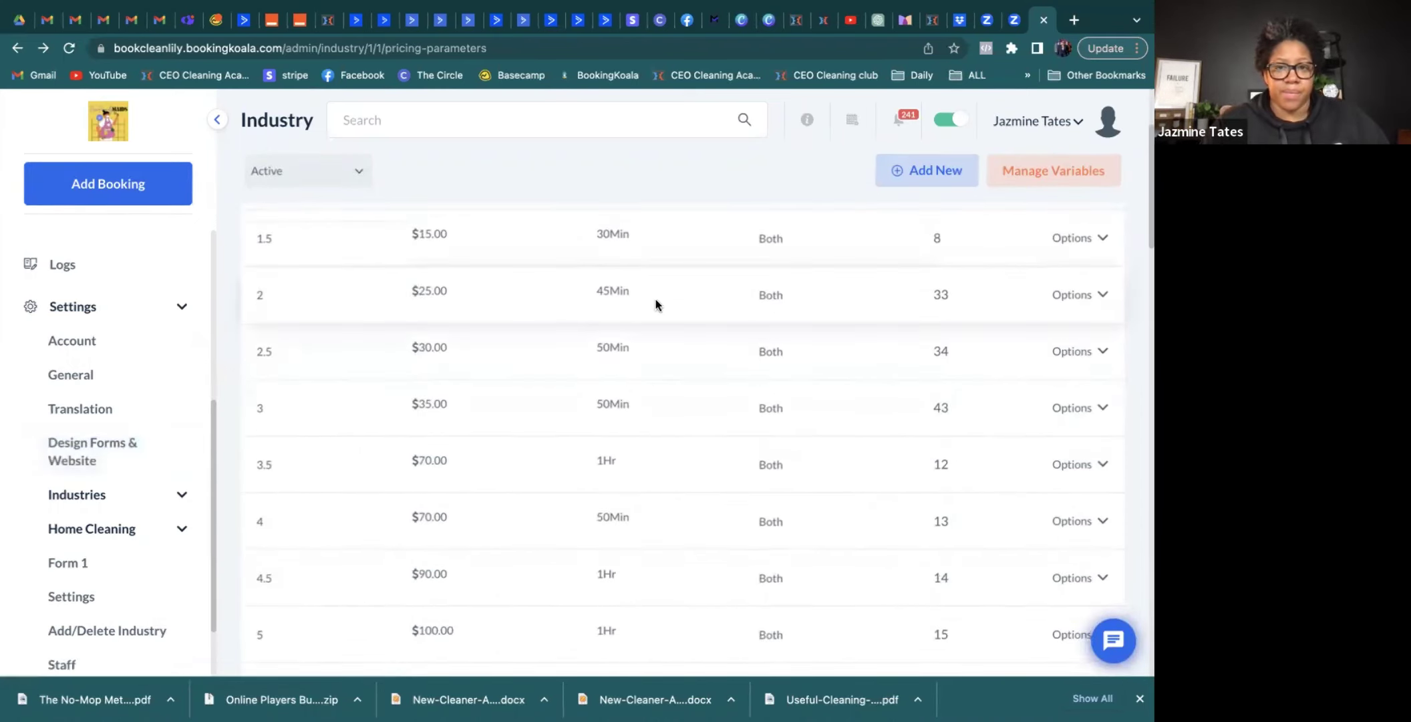
scroll(607, 441, "down", 3)
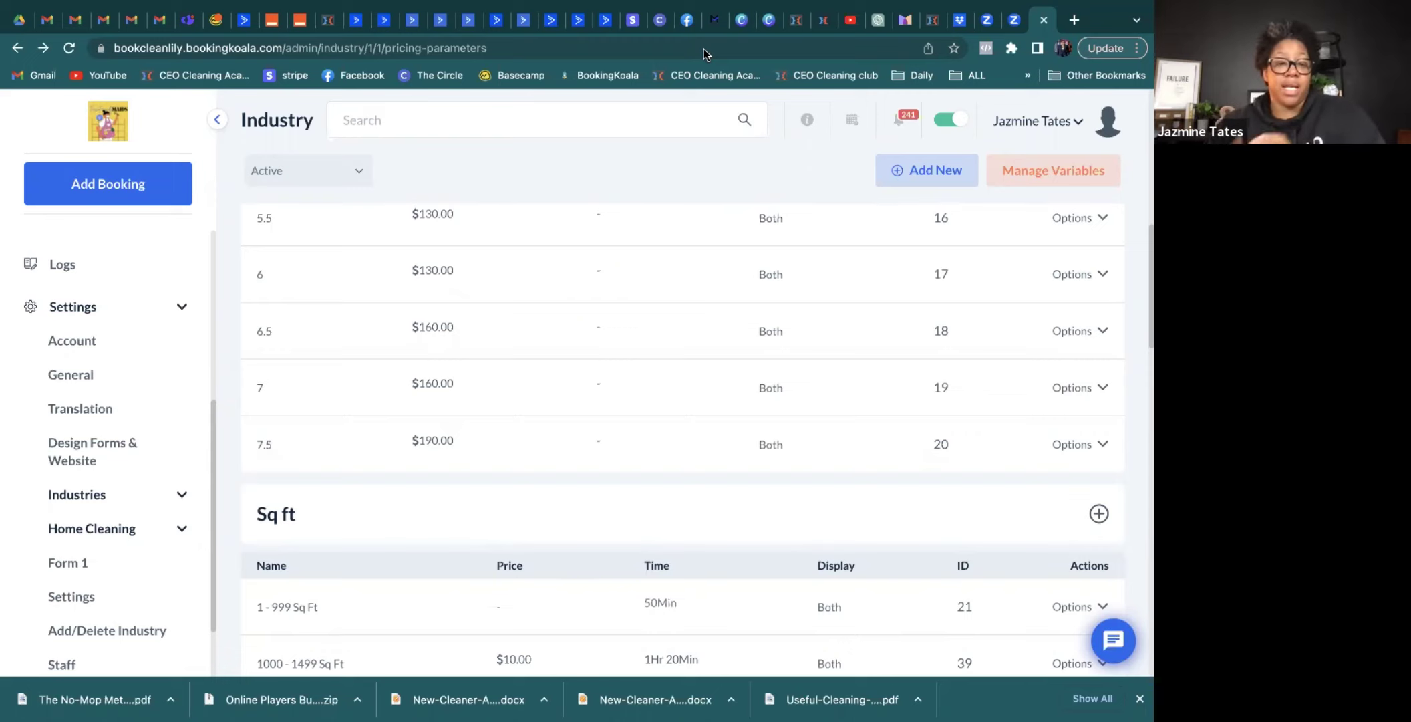
Start a new booking with 3 bedrooms, 2 bathrooms and a size of 2000 - 2499 Sq Ft
left_click(123, 195)
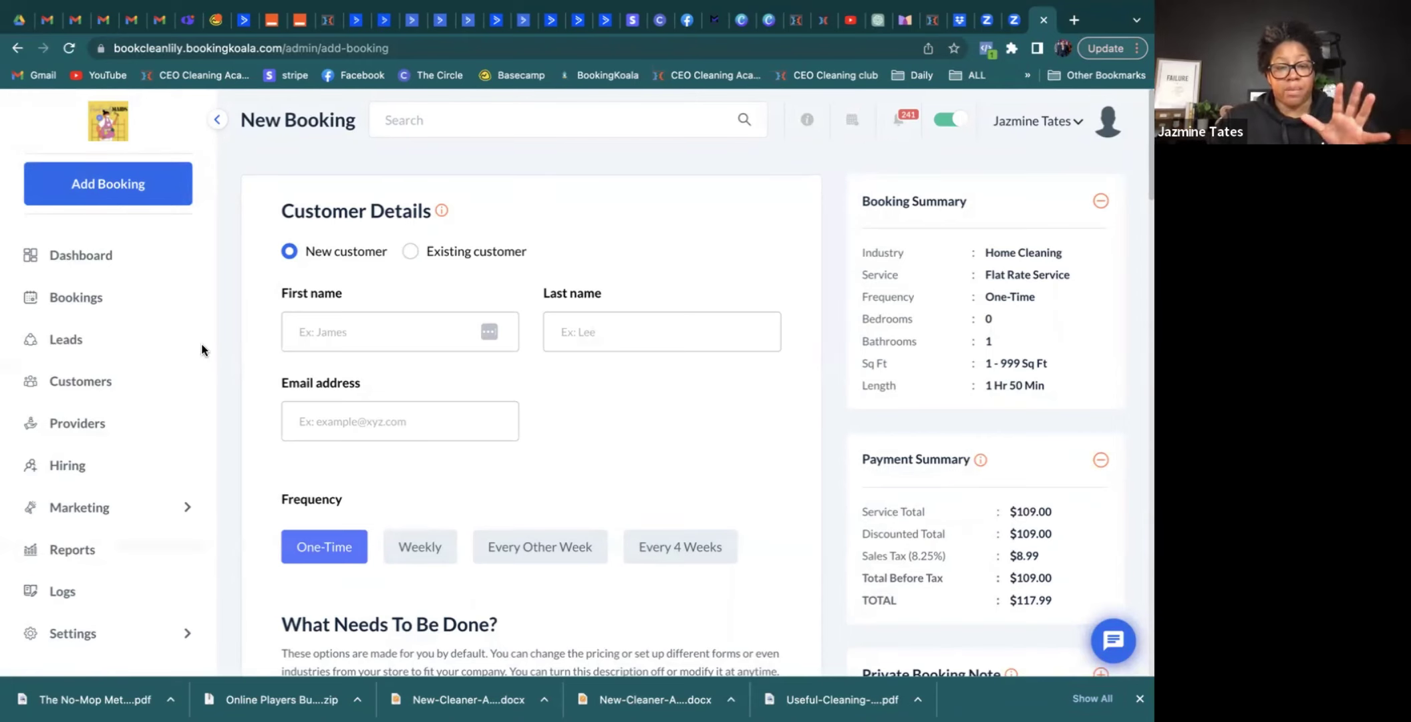
scroll(460, 377, "down", 5)
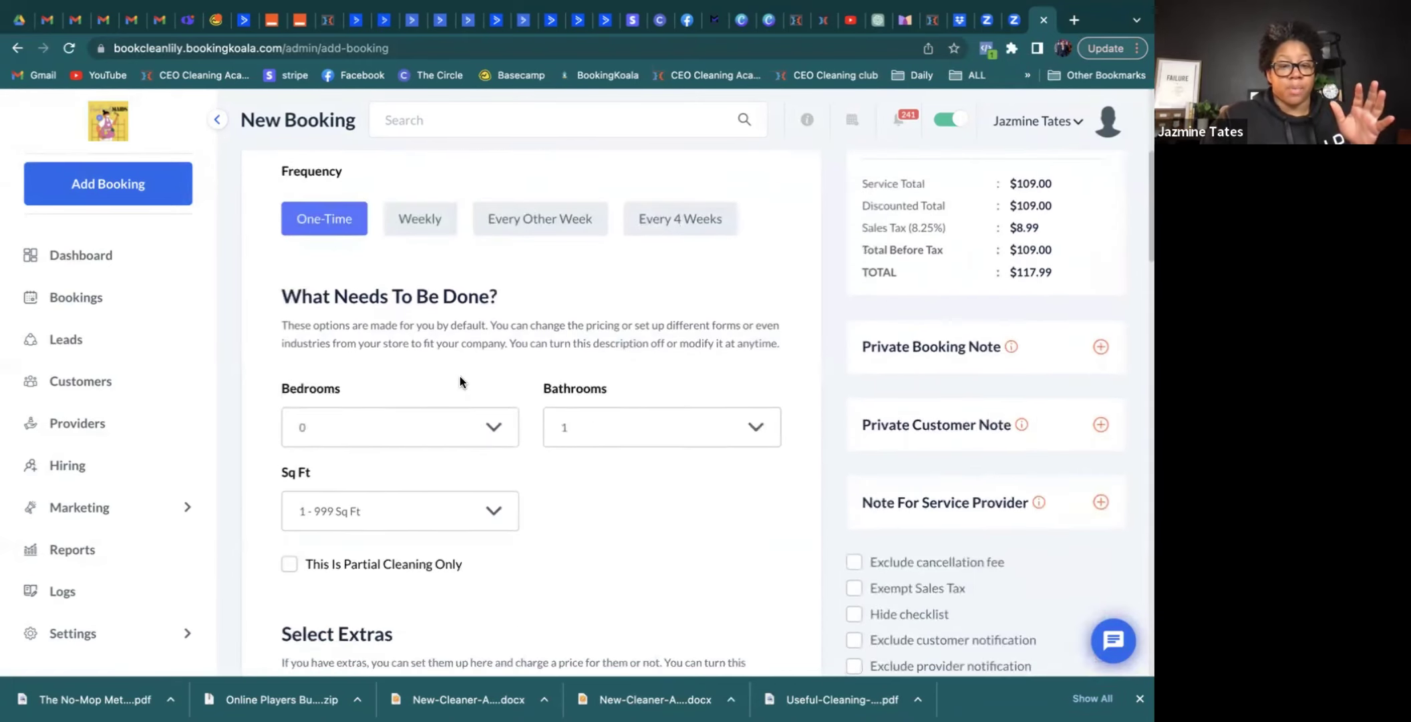
left_click(454, 430)
left_click(456, 461)
left_click(441, 424)
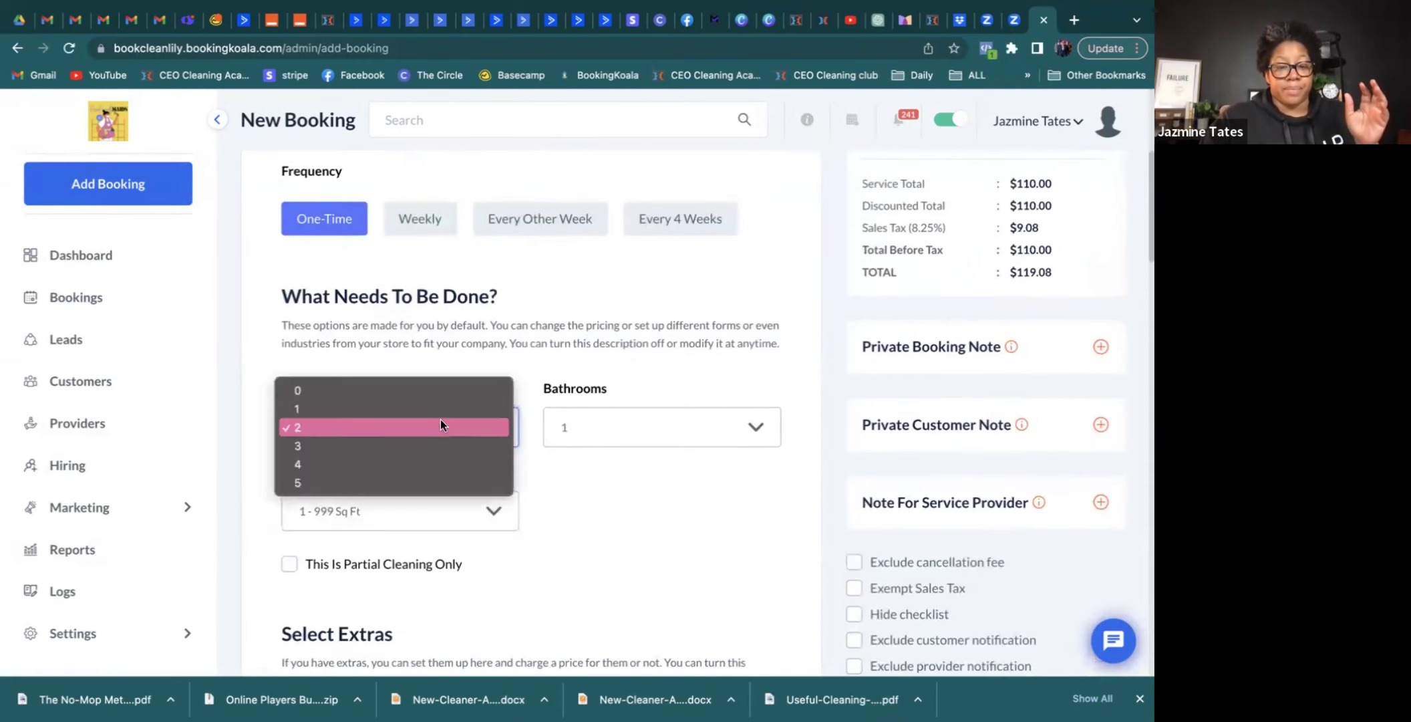
left_click(439, 445)
left_click(594, 427)
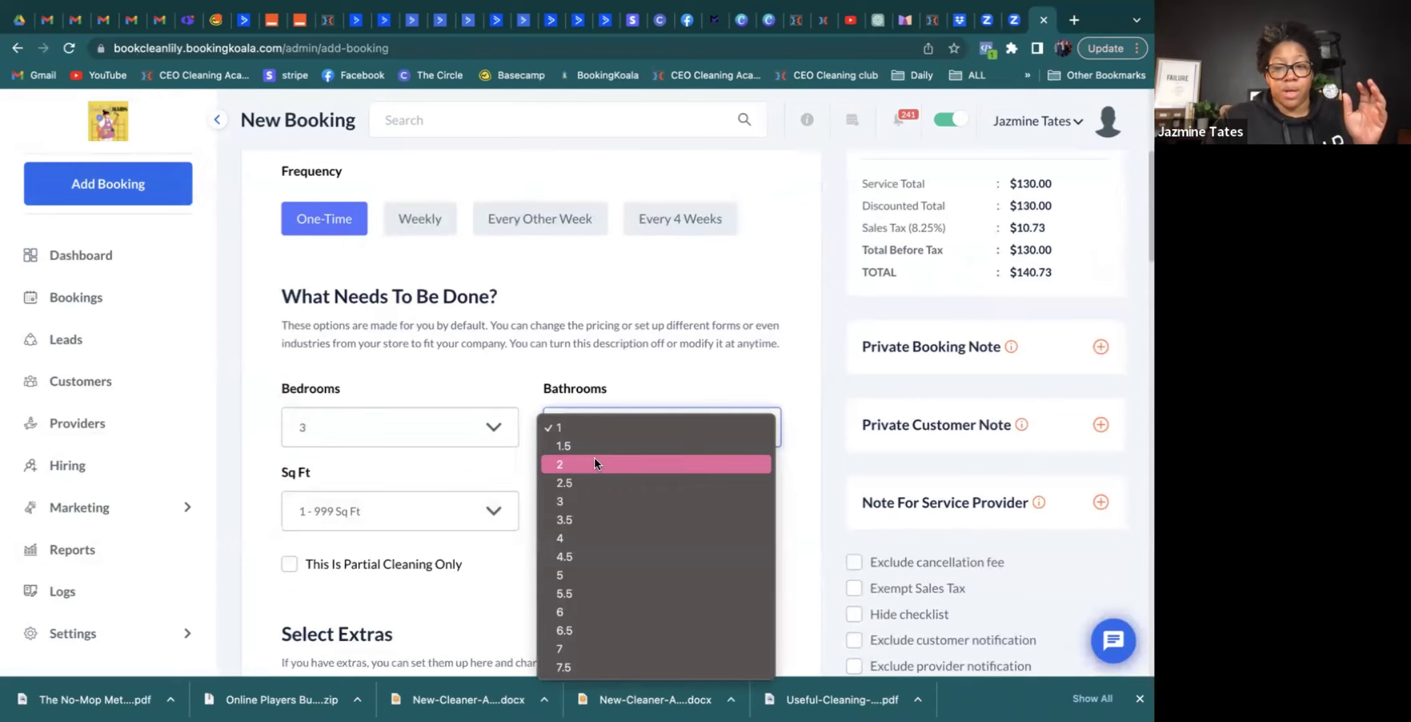
left_click(594, 463)
left_click(417, 503)
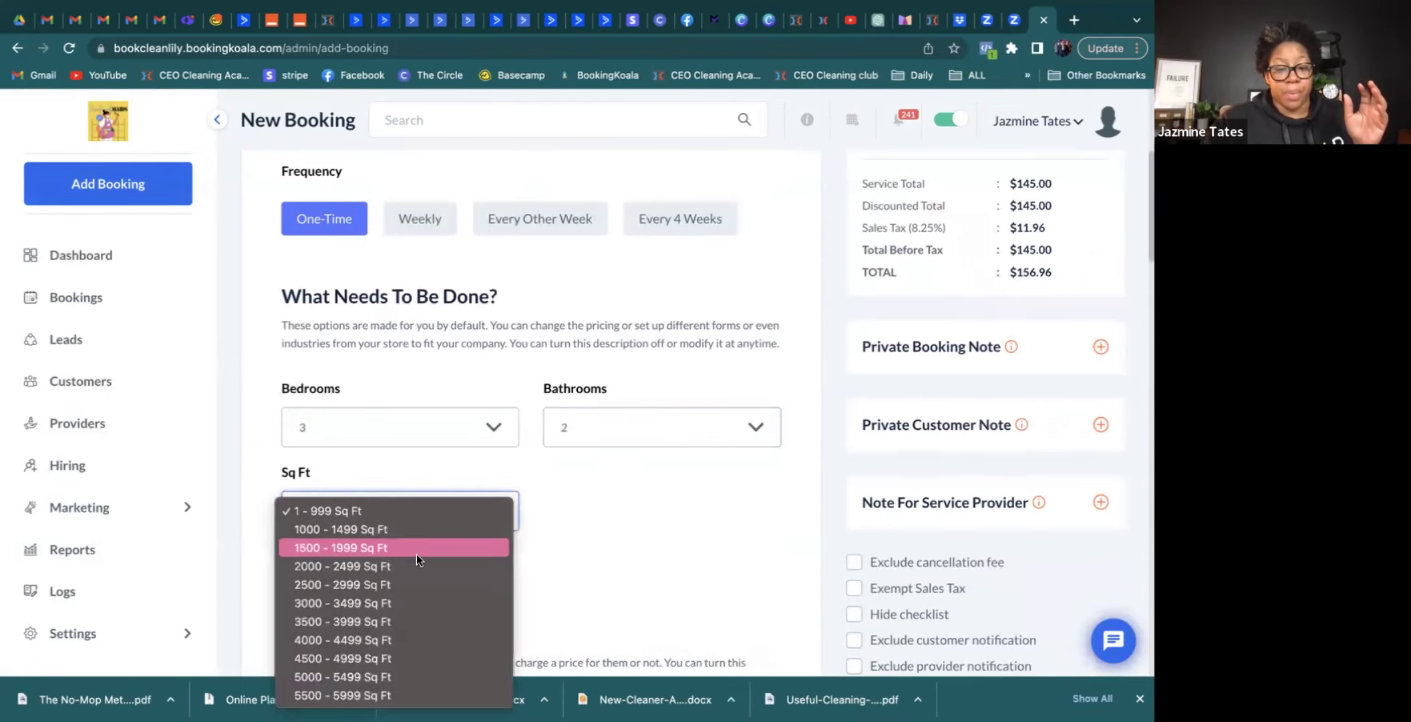
left_click(460, 531)
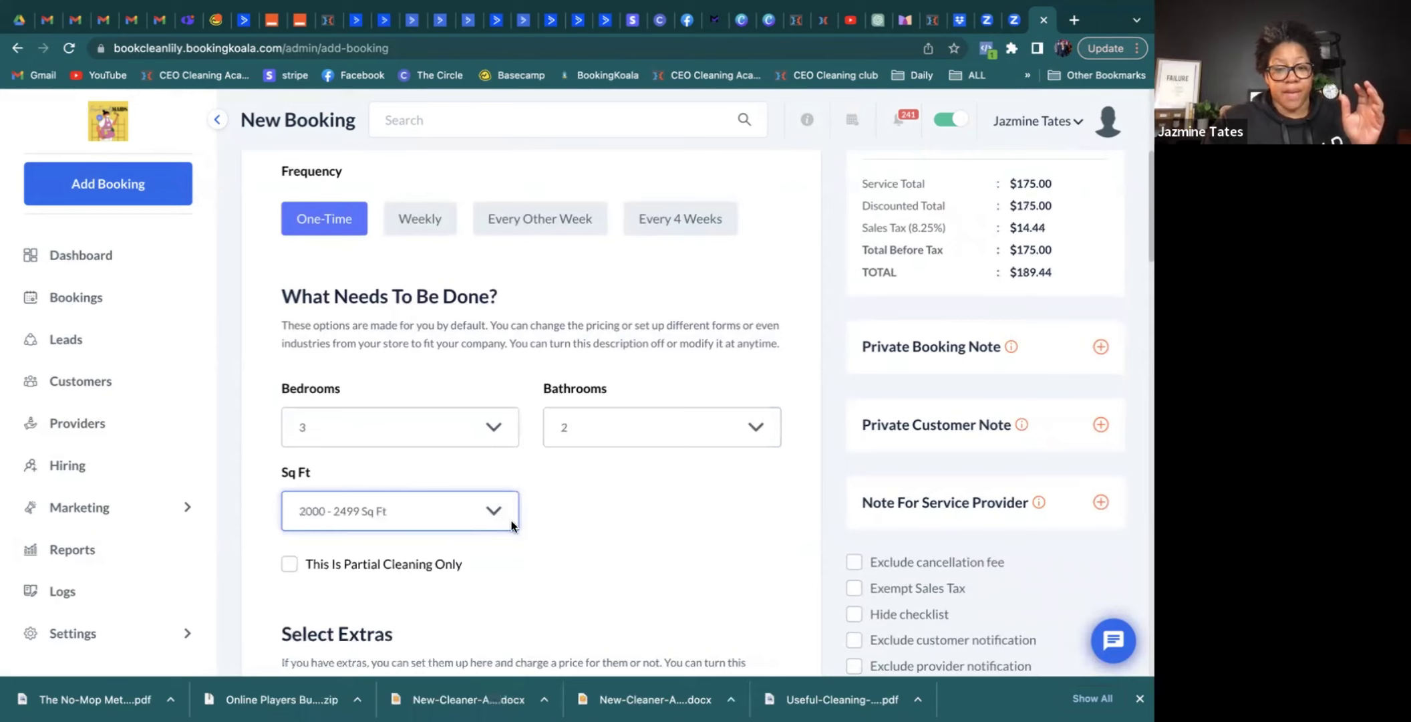
Add the Inside Fridge, Inside Oven, Deep Cleaning, I have a pet and Interior Windows extras, and check the payment summary
scroll(508, 521, "down", 3)
scroll(510, 528, "down", 1)
left_click(513, 473)
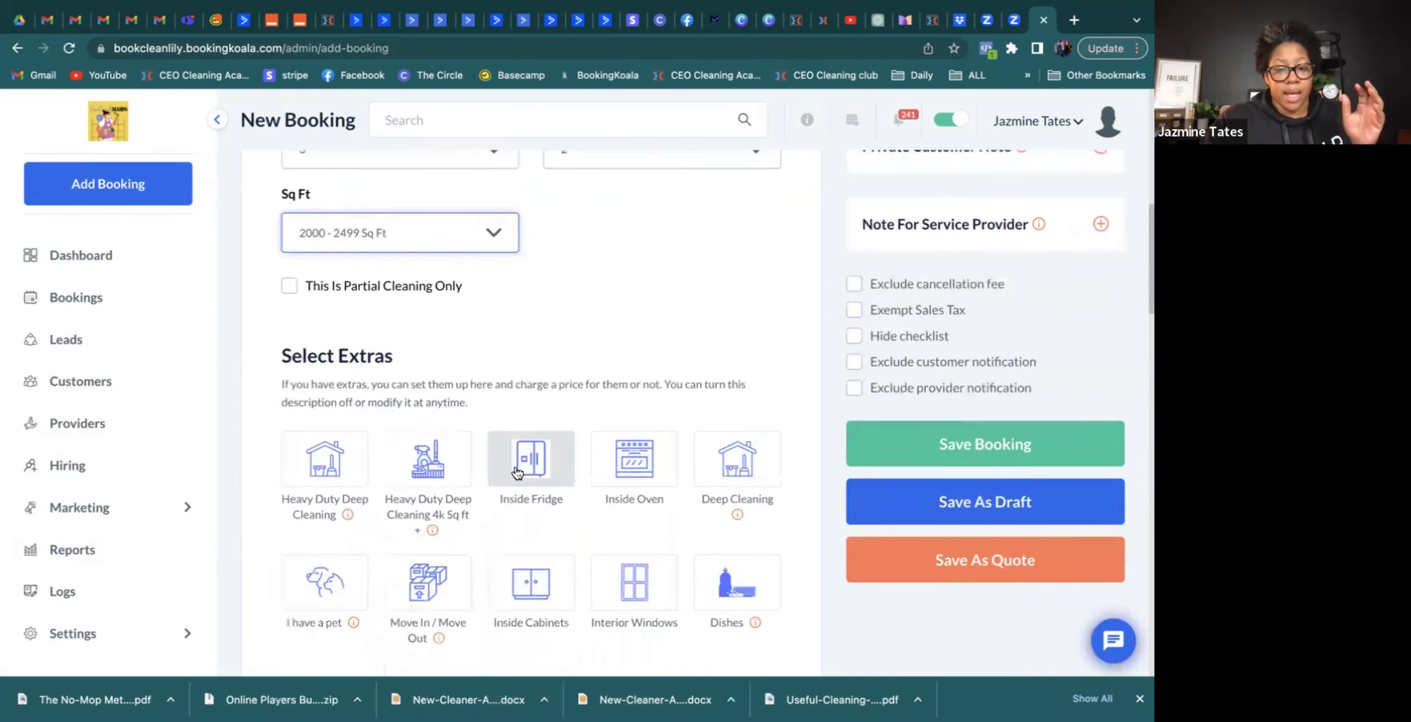
left_click(661, 471)
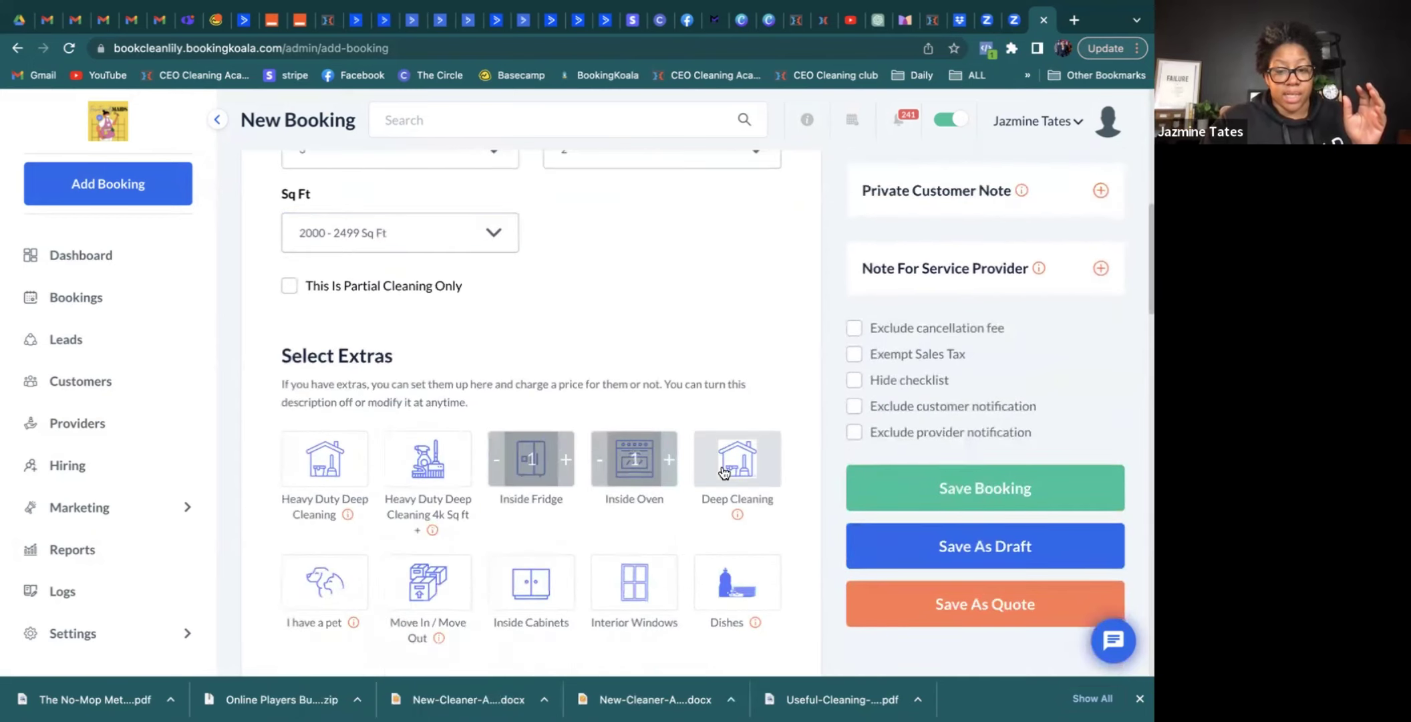
left_click(741, 464)
left_click(357, 595)
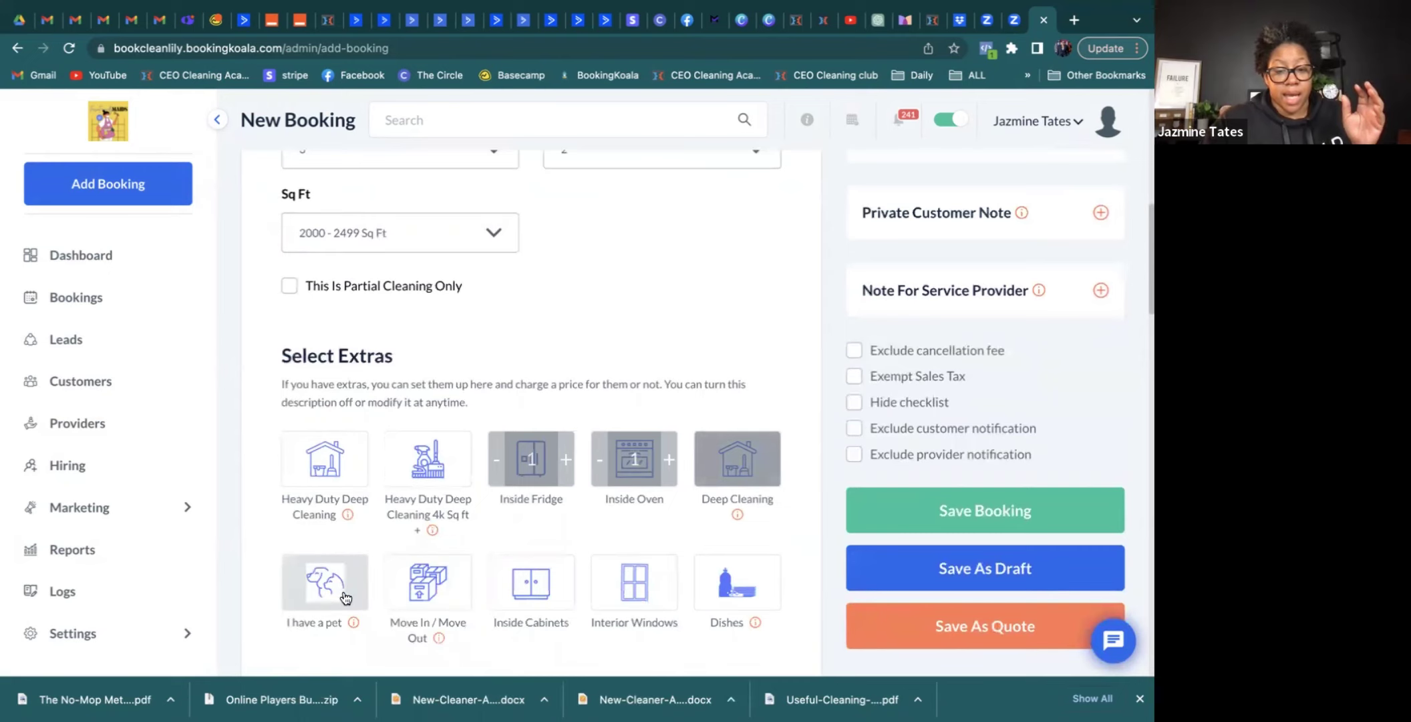
left_click(634, 580)
scroll(632, 576, "up", 2)
scroll(633, 576, "up", 1)
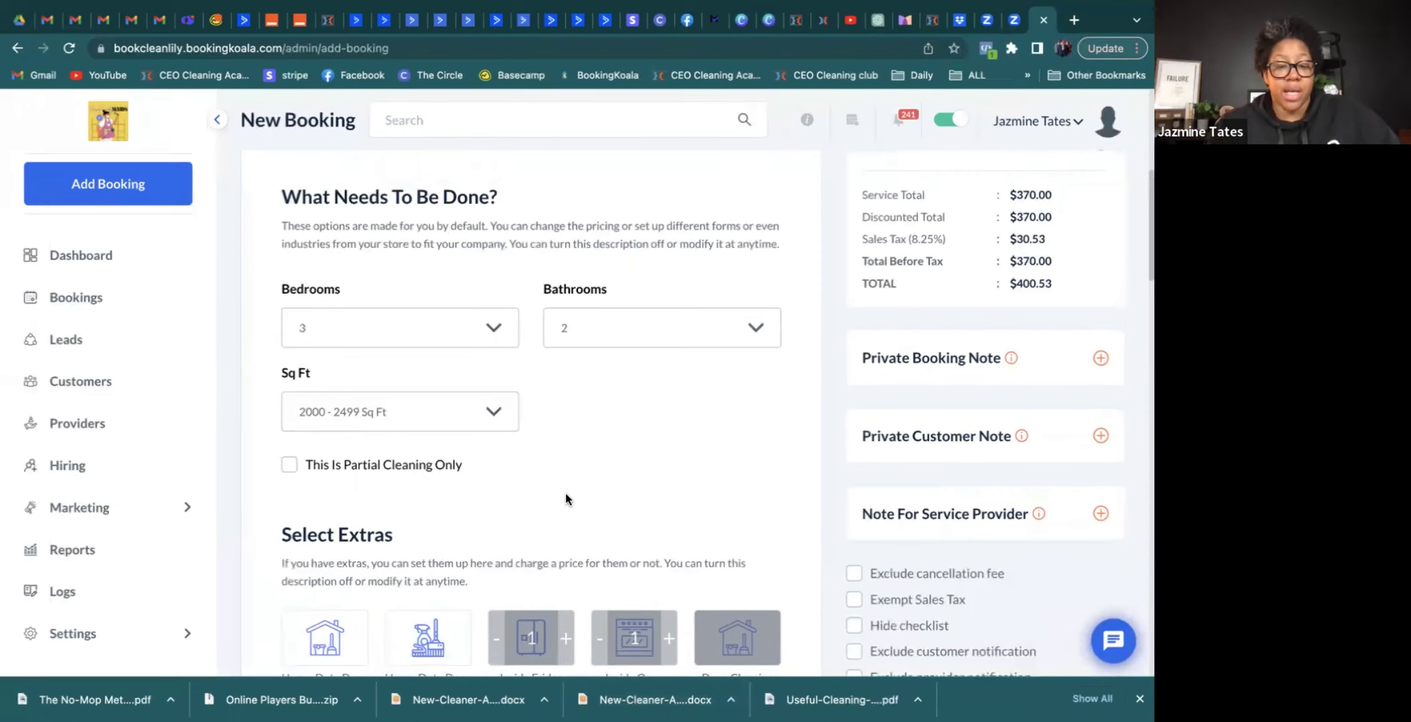
Review the rest of the booking form, covering service provider, tips and parking, notes, coupon code, reminder and payment information
scroll(565, 494, "down", 6)
scroll(565, 493, "down", 14)
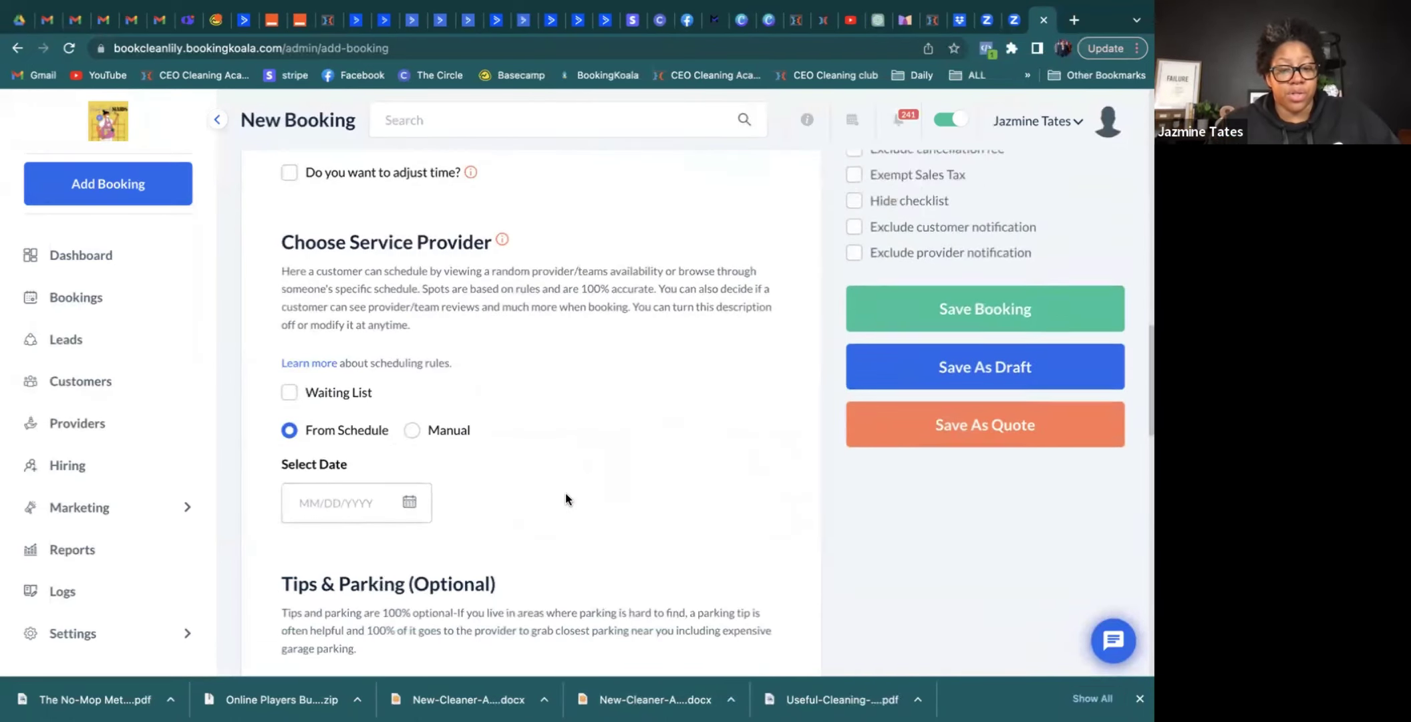
scroll(565, 493, "down", 6)
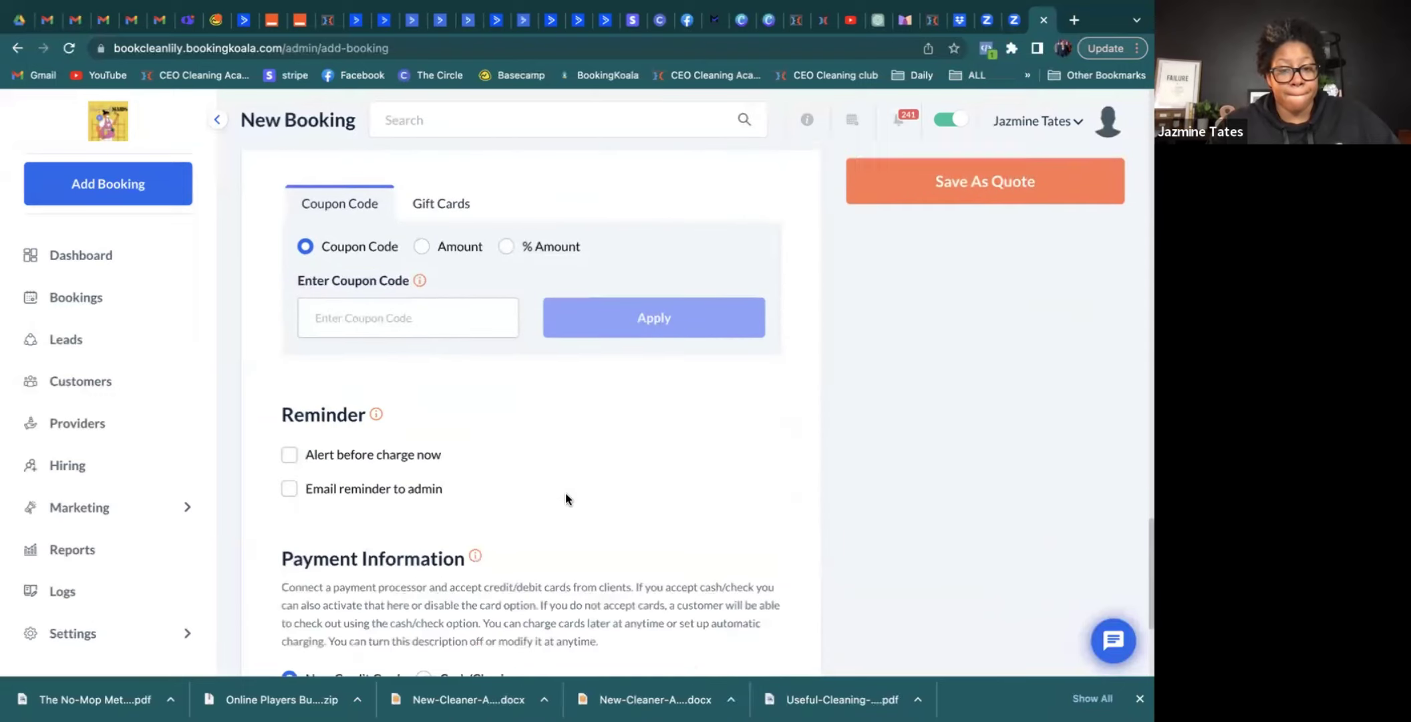
scroll(565, 493, "up", 4)
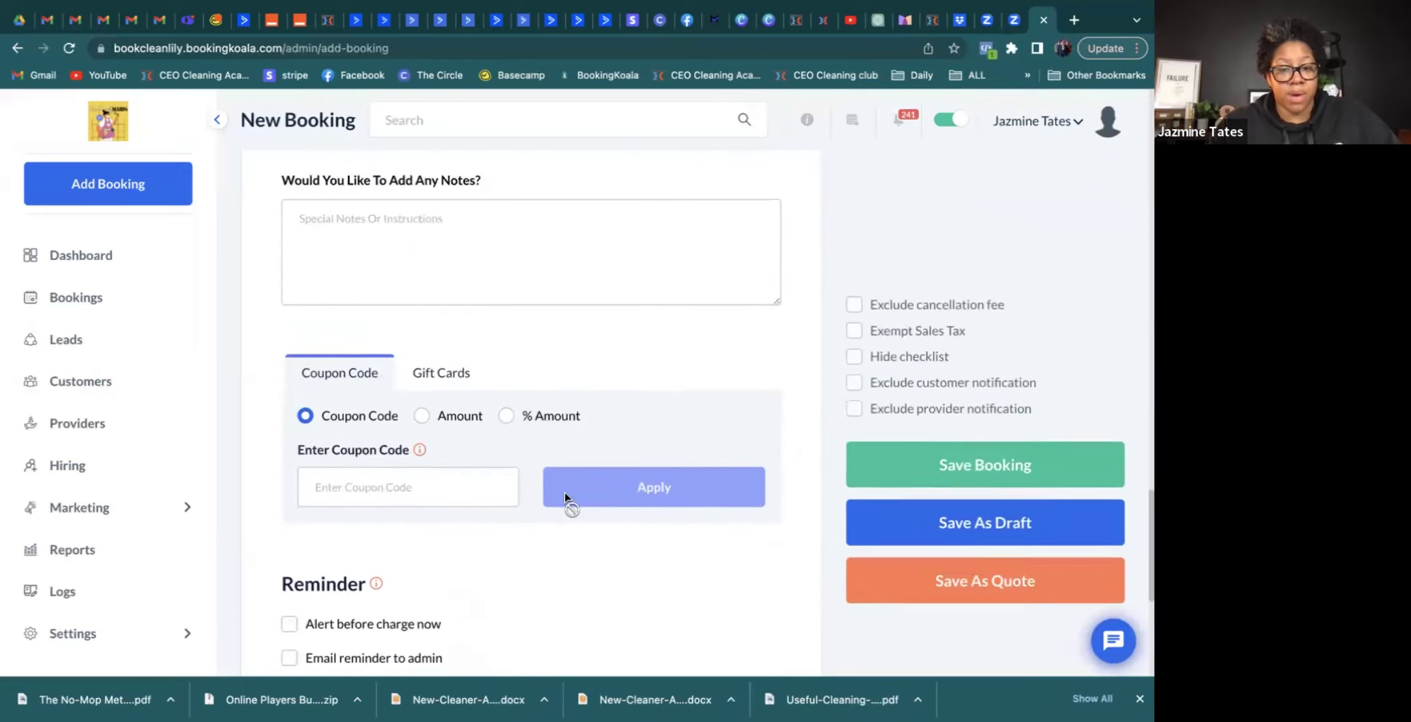
Look at the fixed amount and percentage discount options, and check the booking's payment summary before discounting
left_click(421, 417)
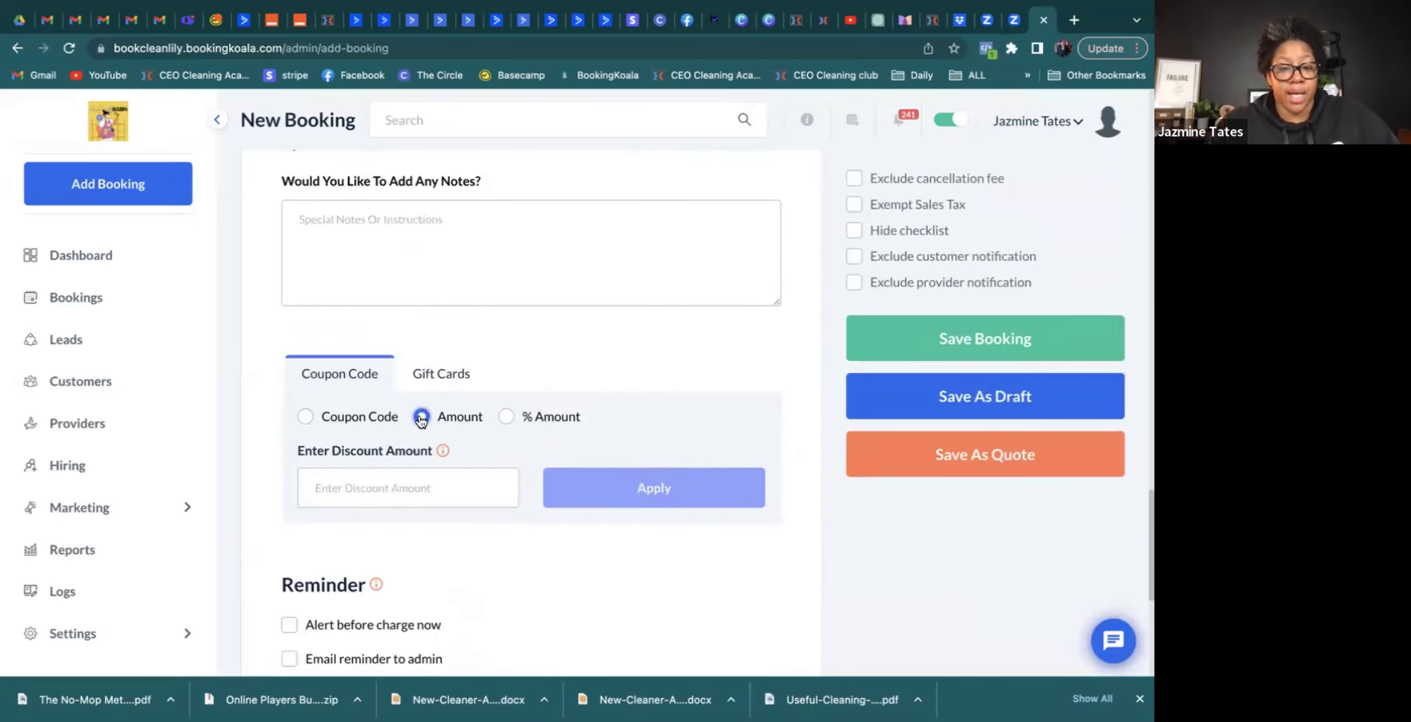
left_click(506, 417)
scroll(507, 419, "up", 15)
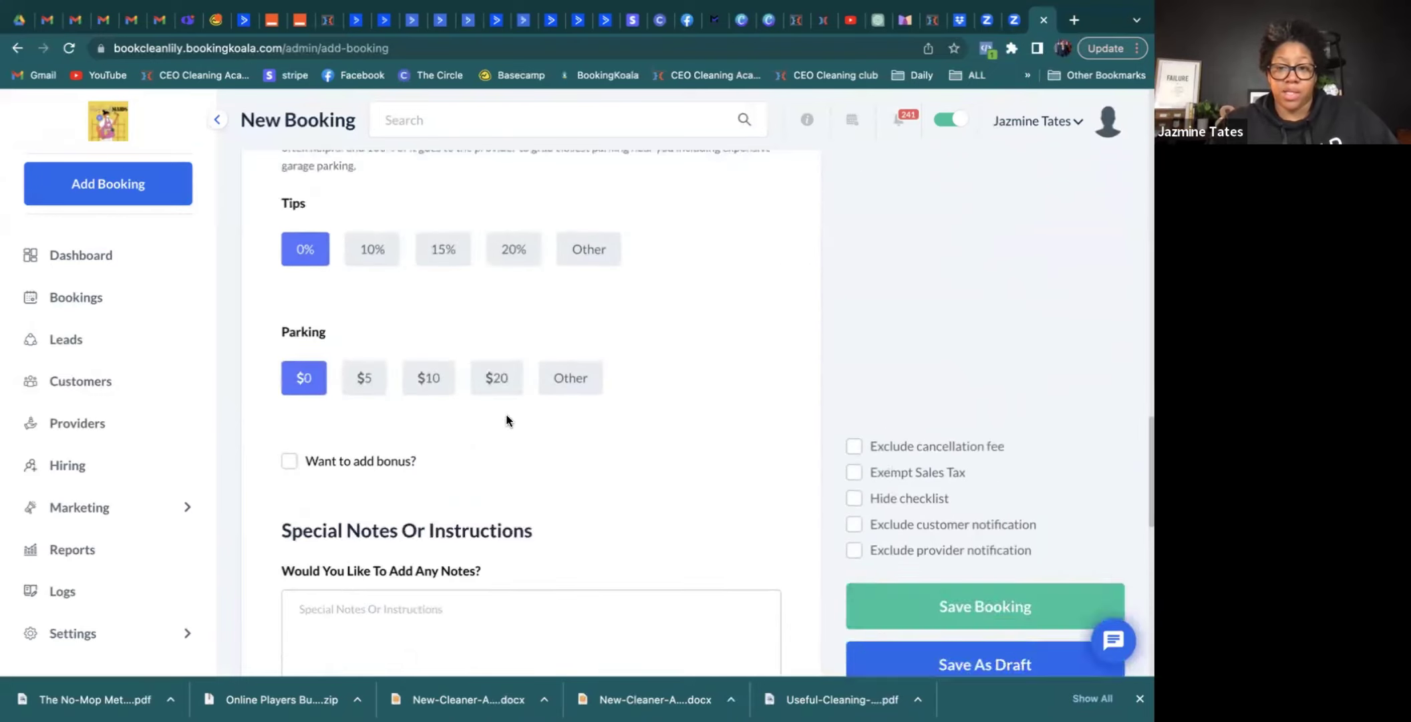
scroll(506, 419, "up", 5)
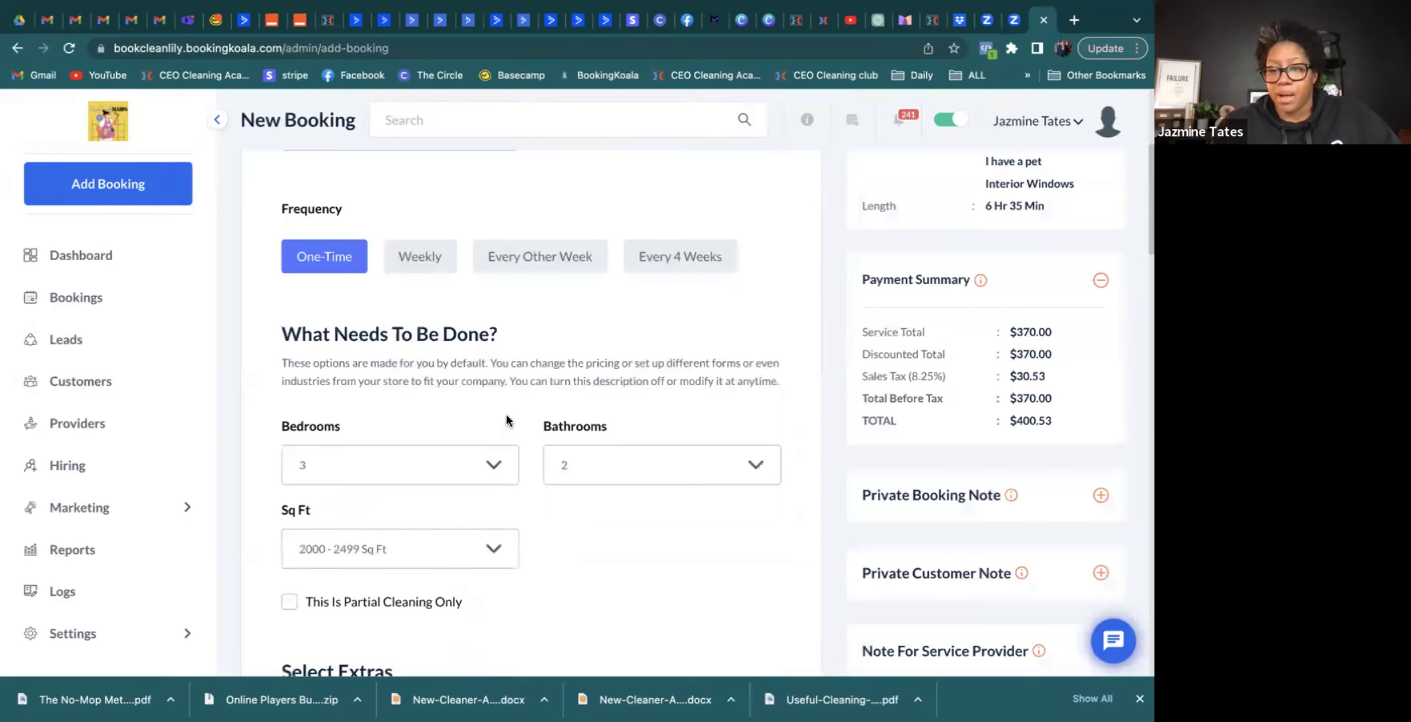
scroll(506, 418, "down", 1)
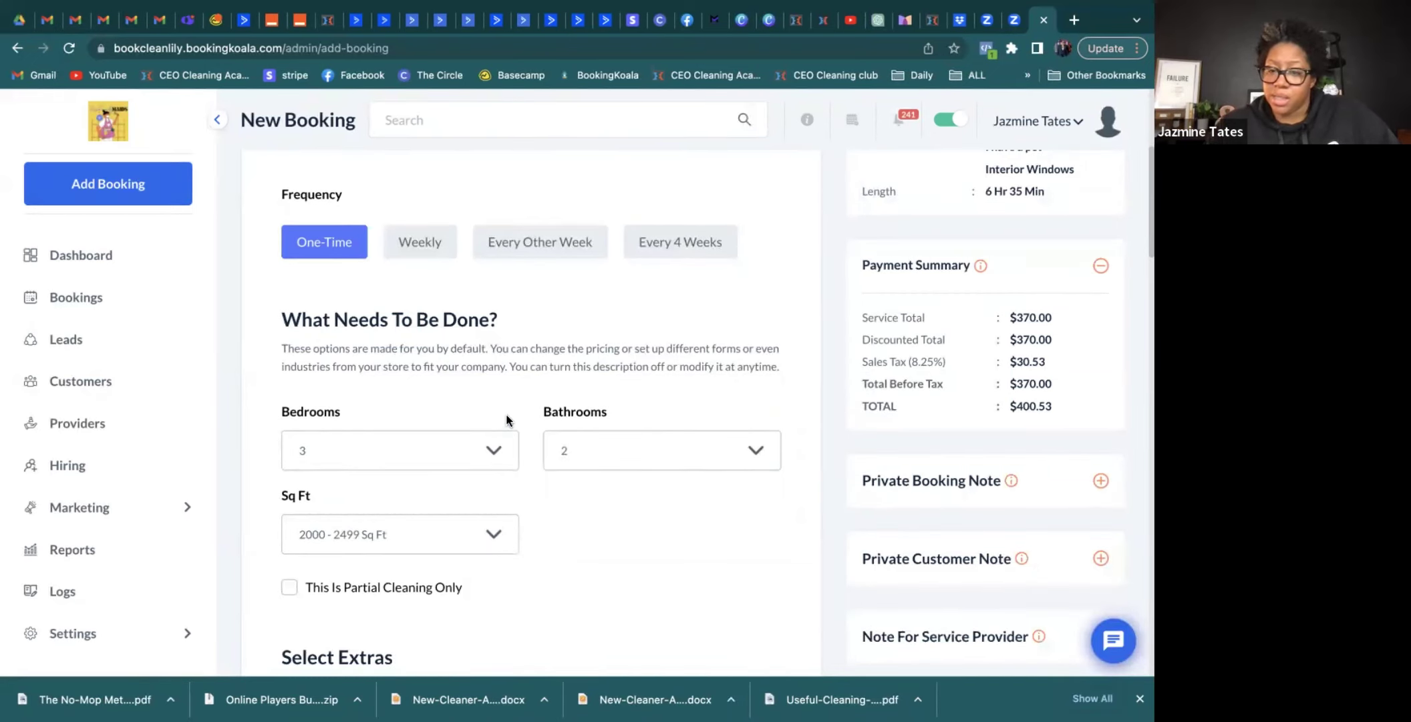
scroll(506, 419, "down", 3)
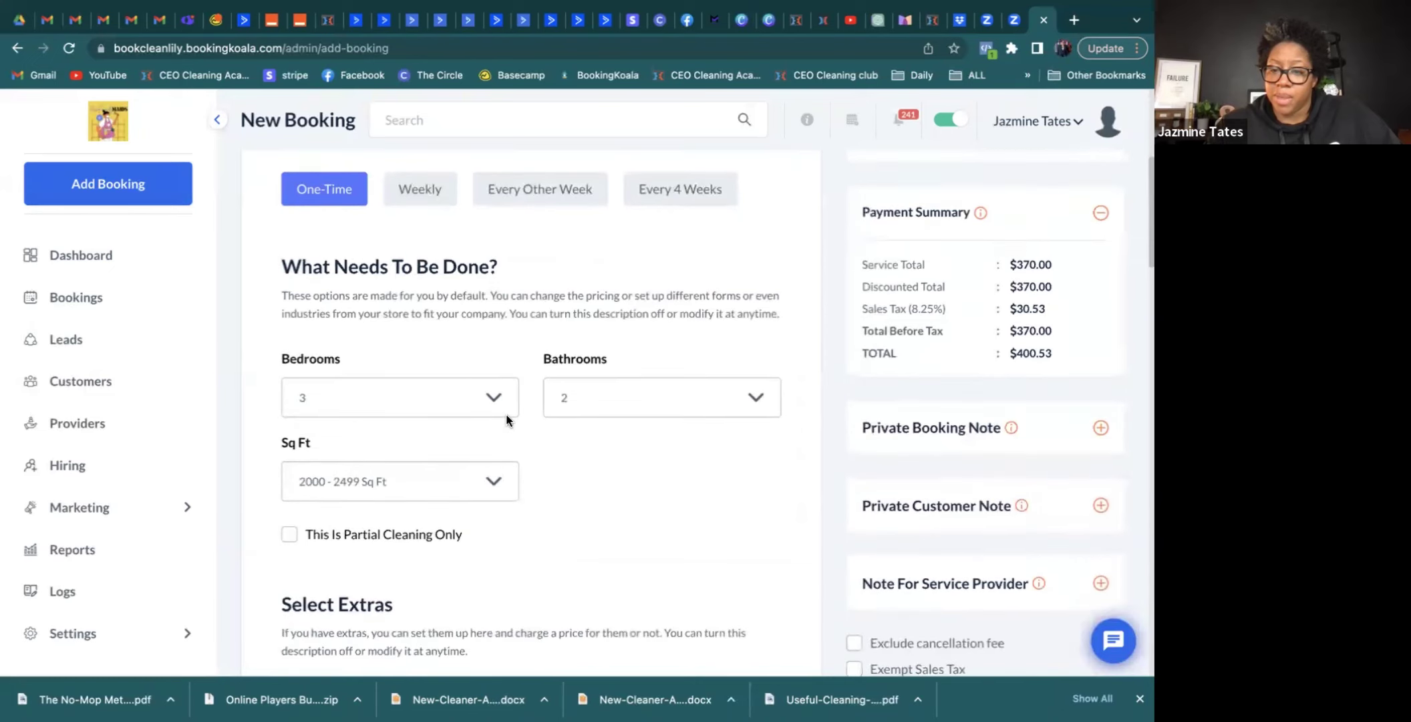
scroll(506, 416, "down", 15)
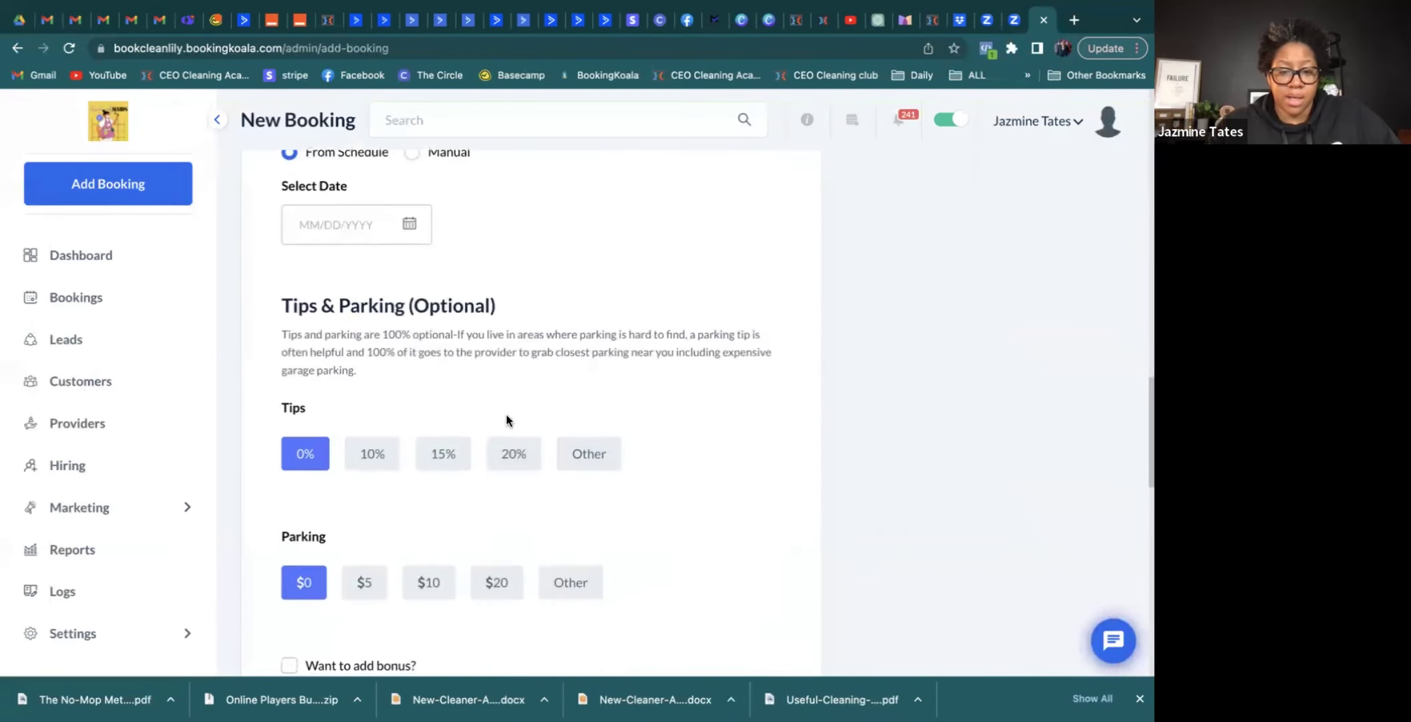
scroll(506, 413, "down", 5)
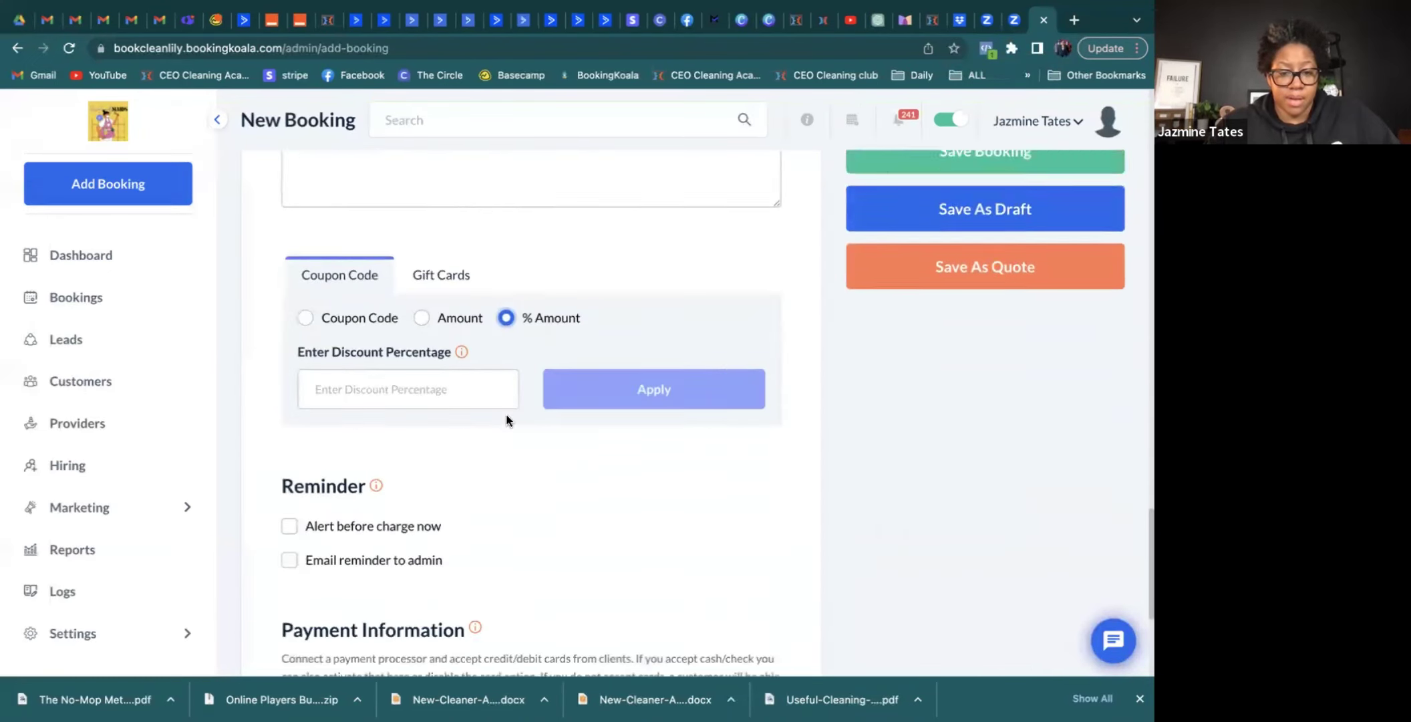
Apply a fixed discount amount of 100 to the booking and check the discounted total in the payment summary
left_click(428, 321)
left_click(420, 379)
type("100")
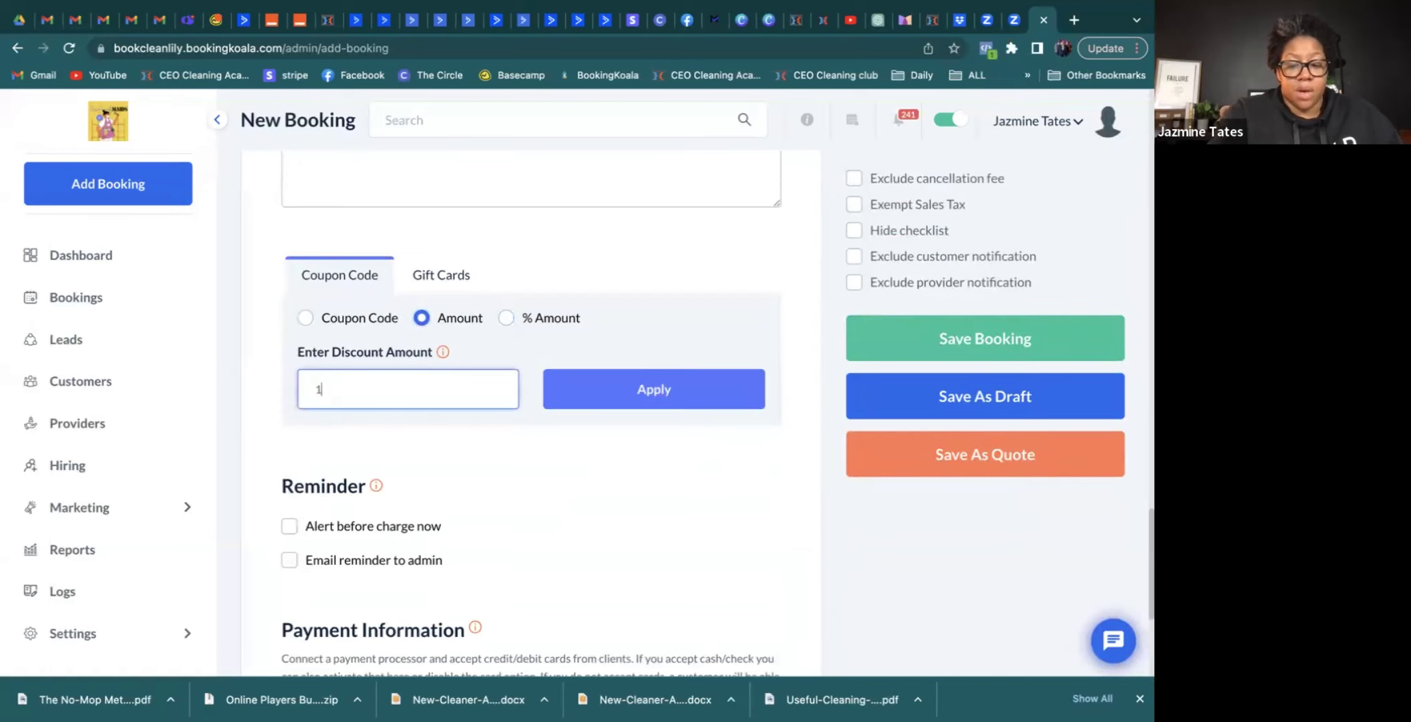
left_click(661, 398)
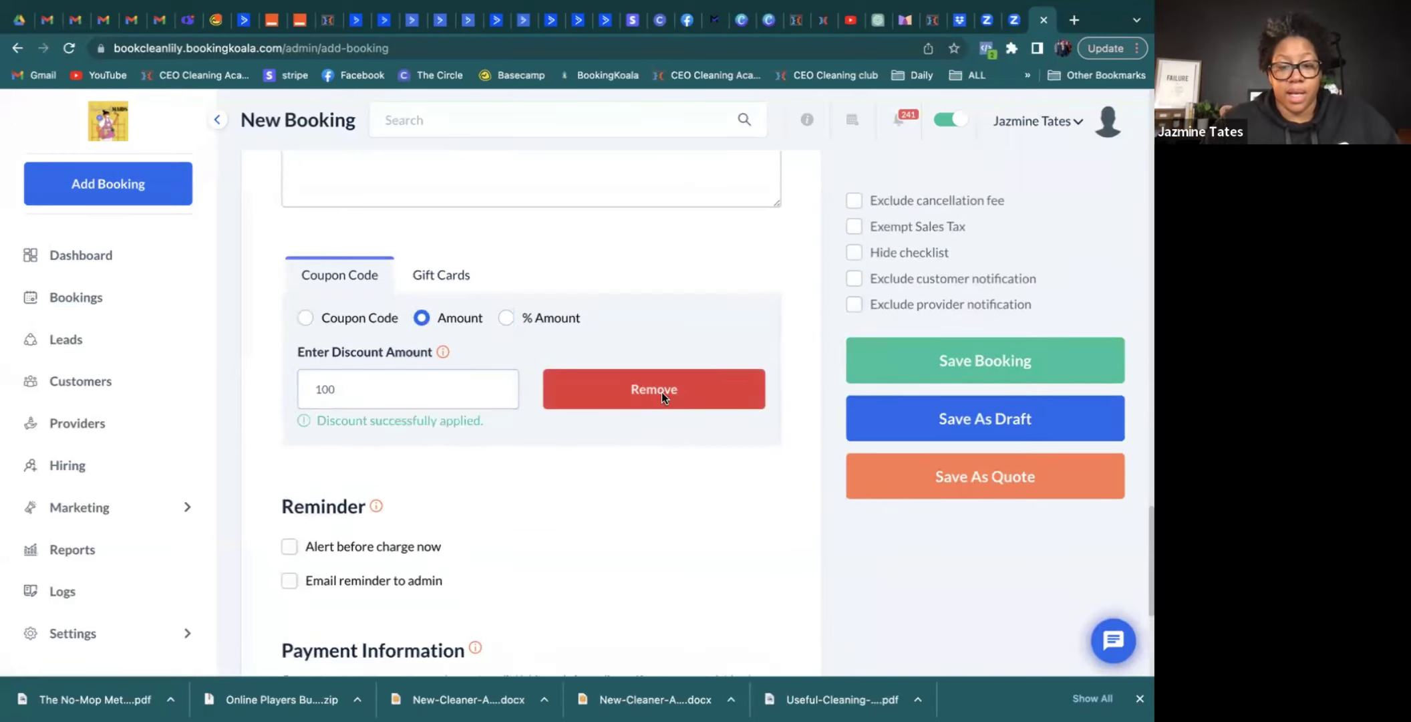
scroll(661, 398, "up", 20)
scroll(661, 392, "up", 1)
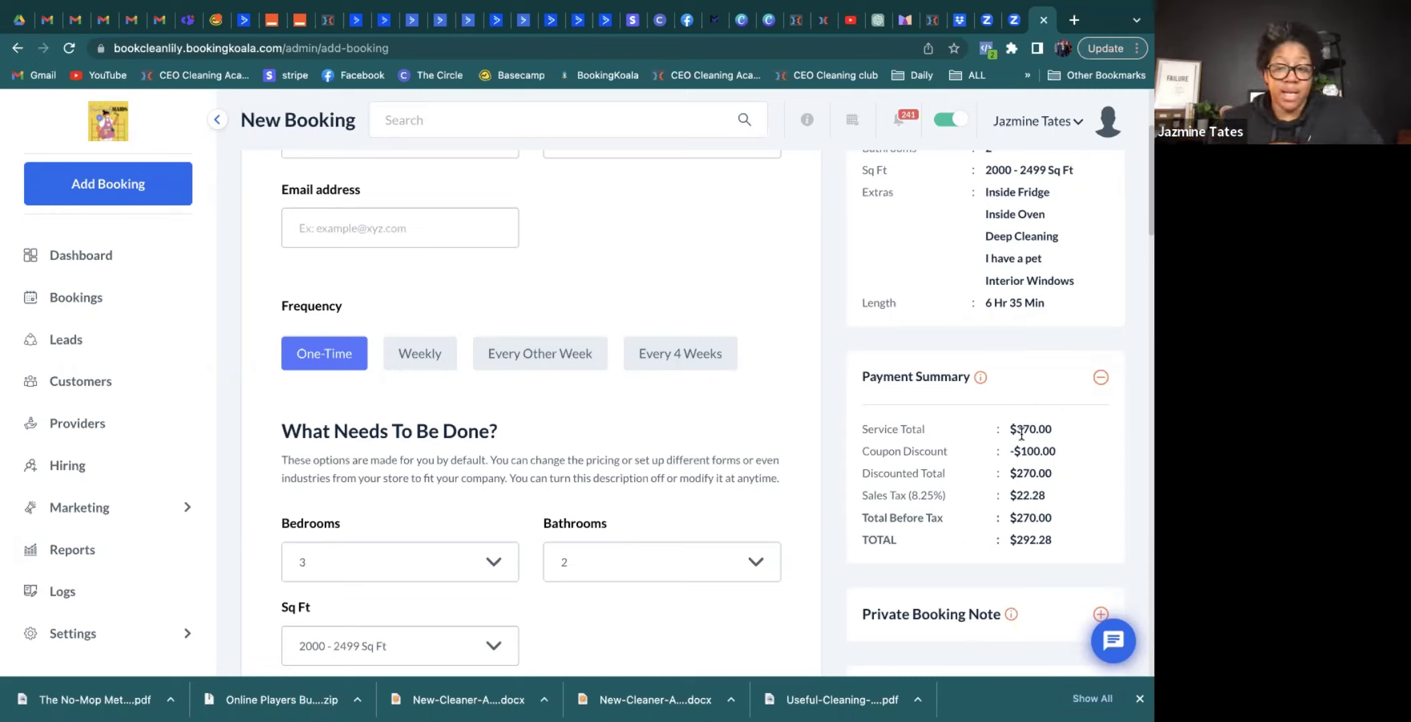
left_click_drag(1009, 472, 1064, 474)
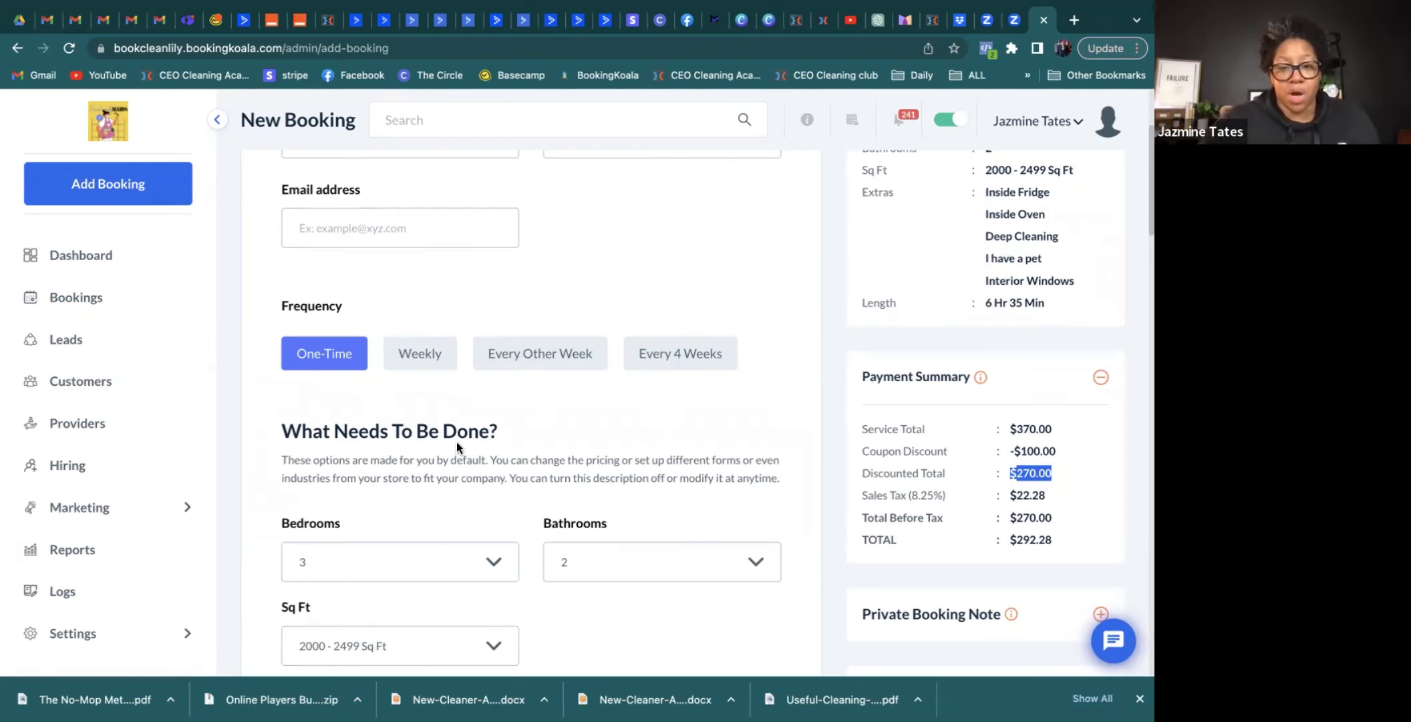
scroll(453, 524, "down", 2)
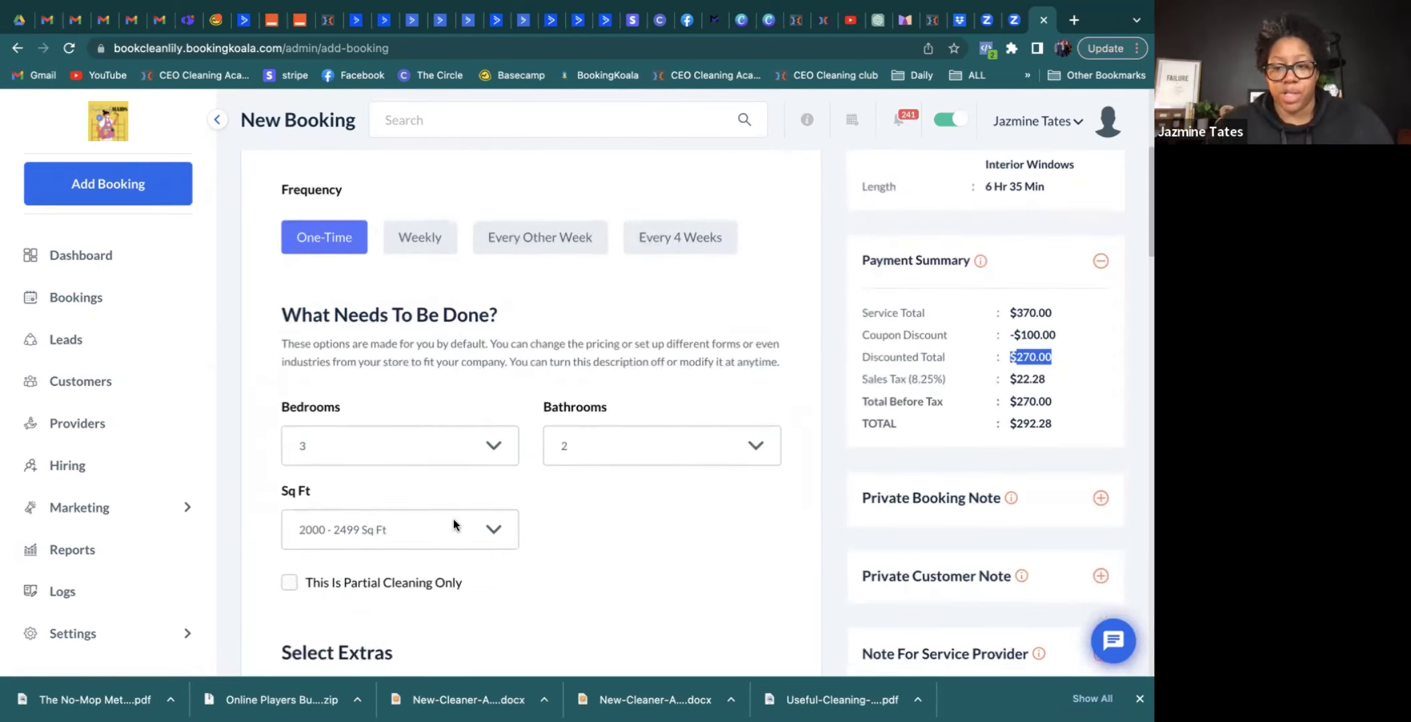
scroll(453, 524, "up", 1)
scroll(453, 521, "up", 3)
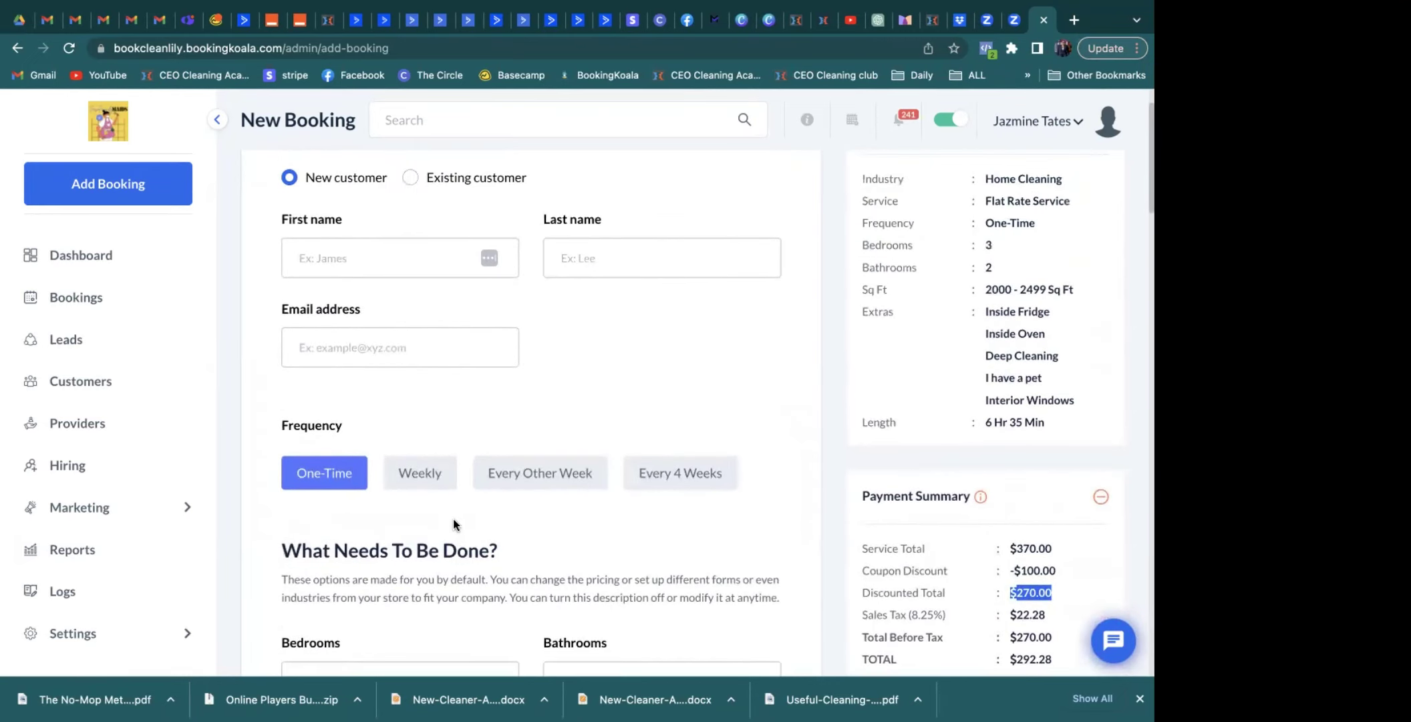
scroll(453, 524, "down", 3)
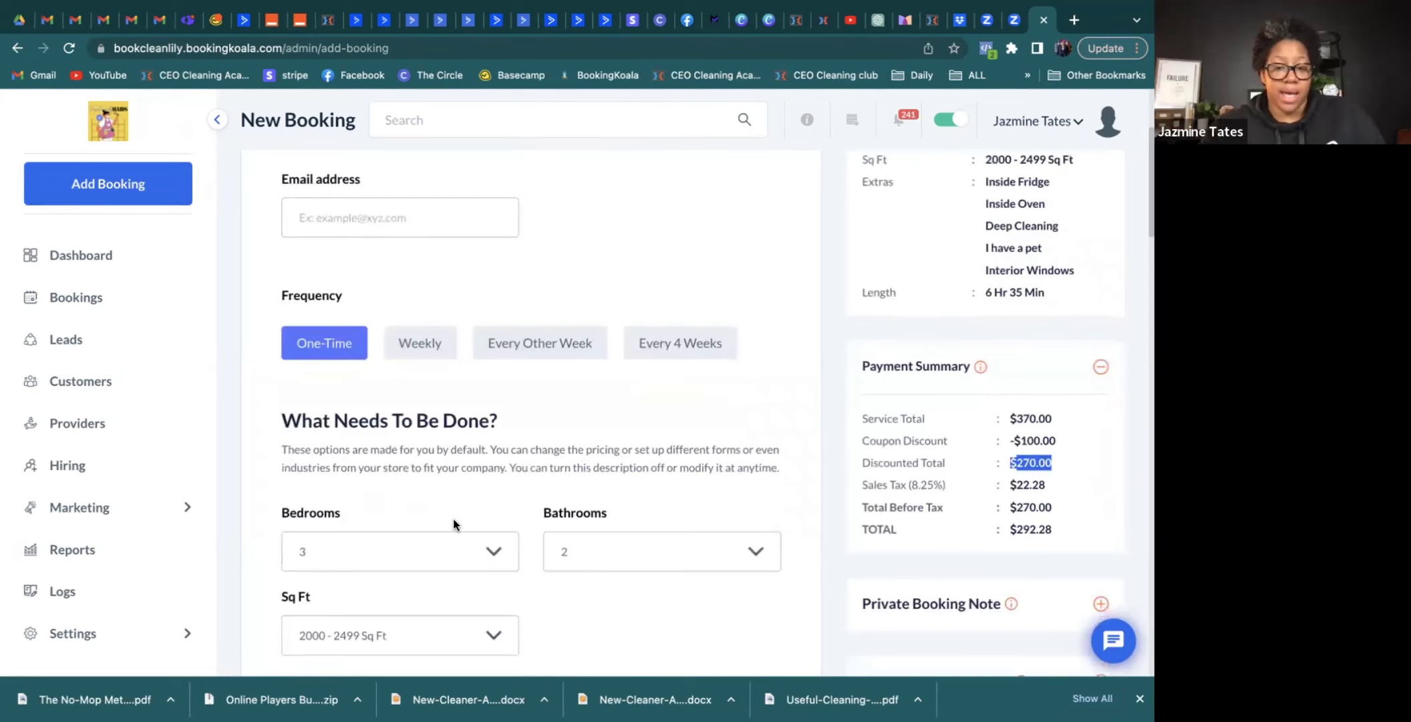
scroll(453, 521, "down", 2)
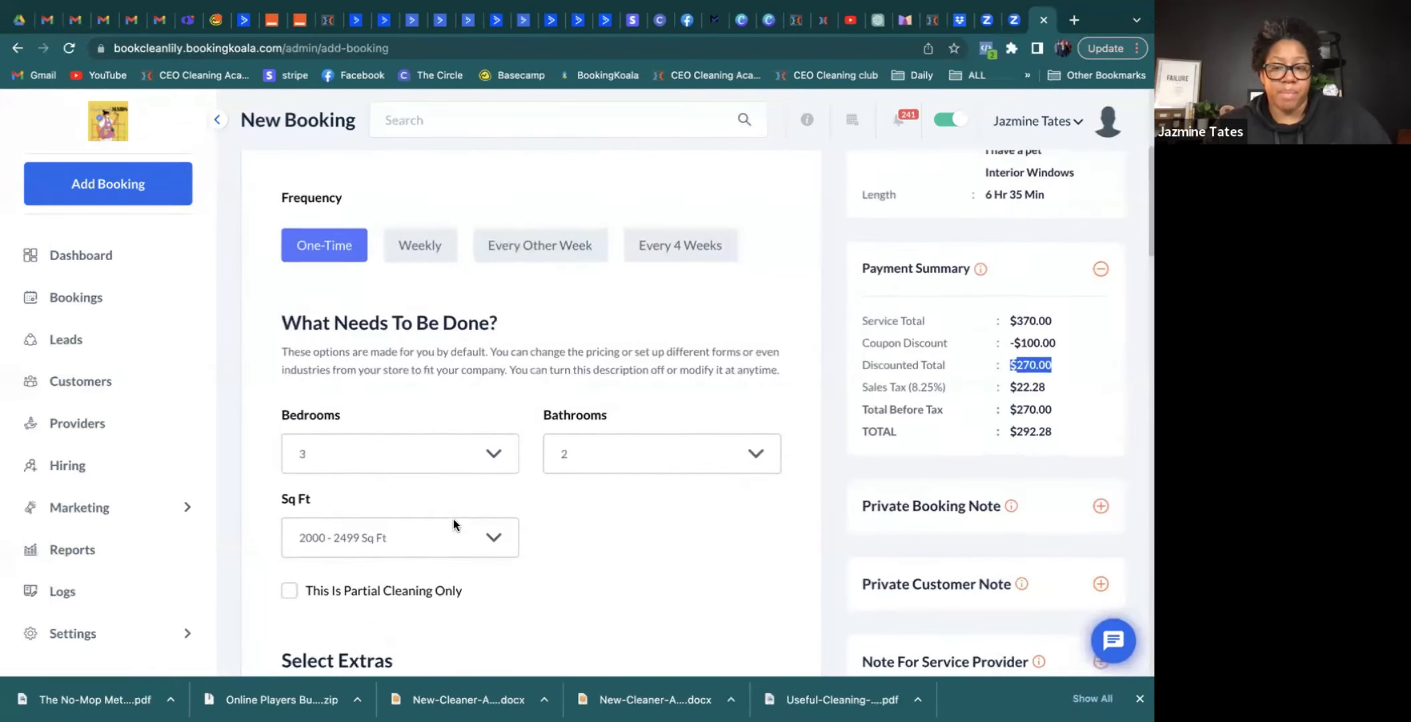
scroll(453, 524, "up", 4)
scroll(453, 519, "up", 1)
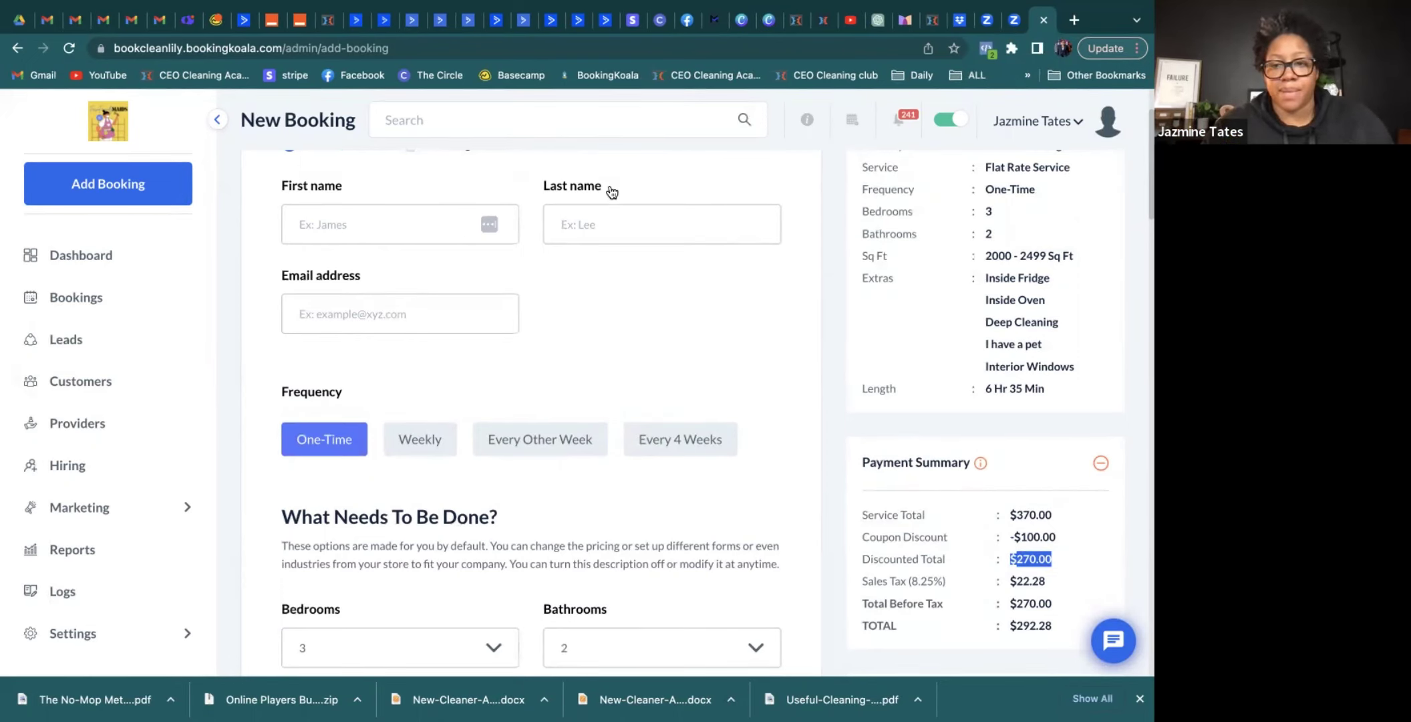
scroll(495, 319, "down", 1)
scroll(497, 321, "down", 1)
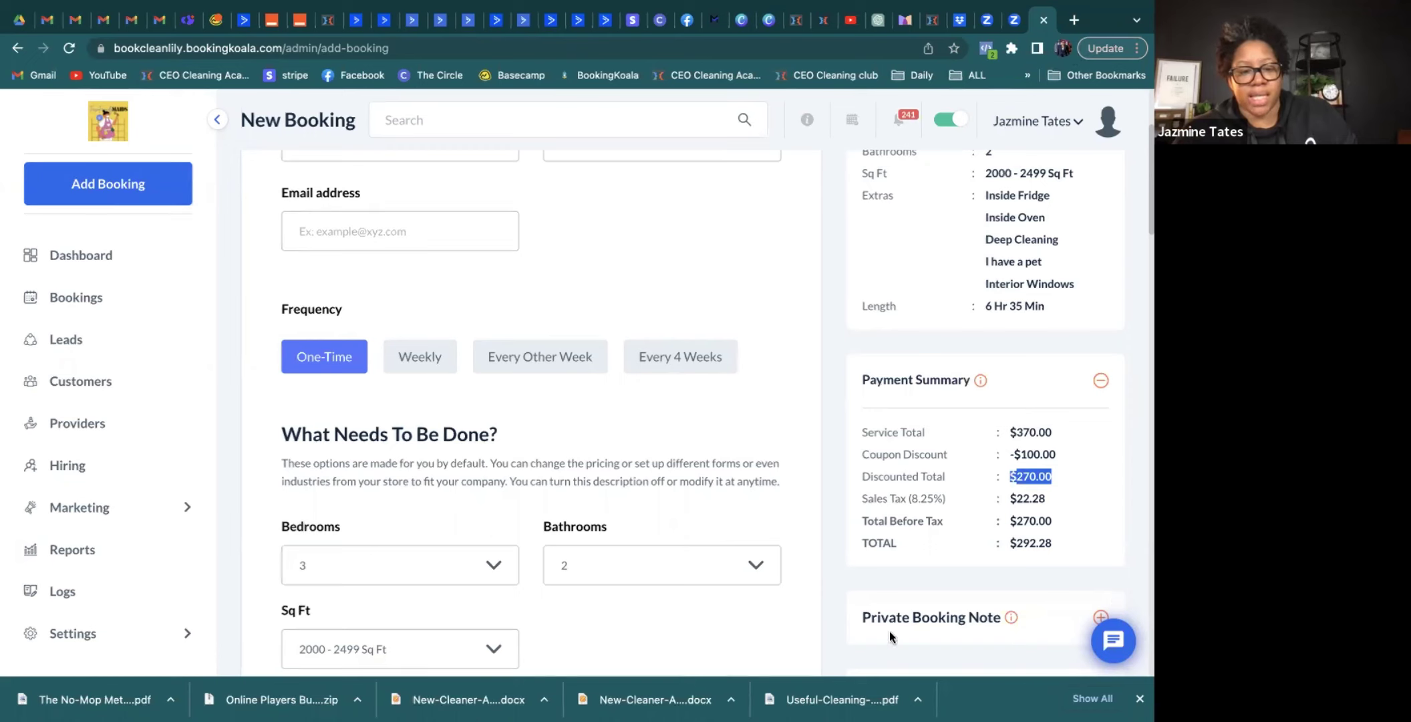
scroll(618, 609, "down", 3)
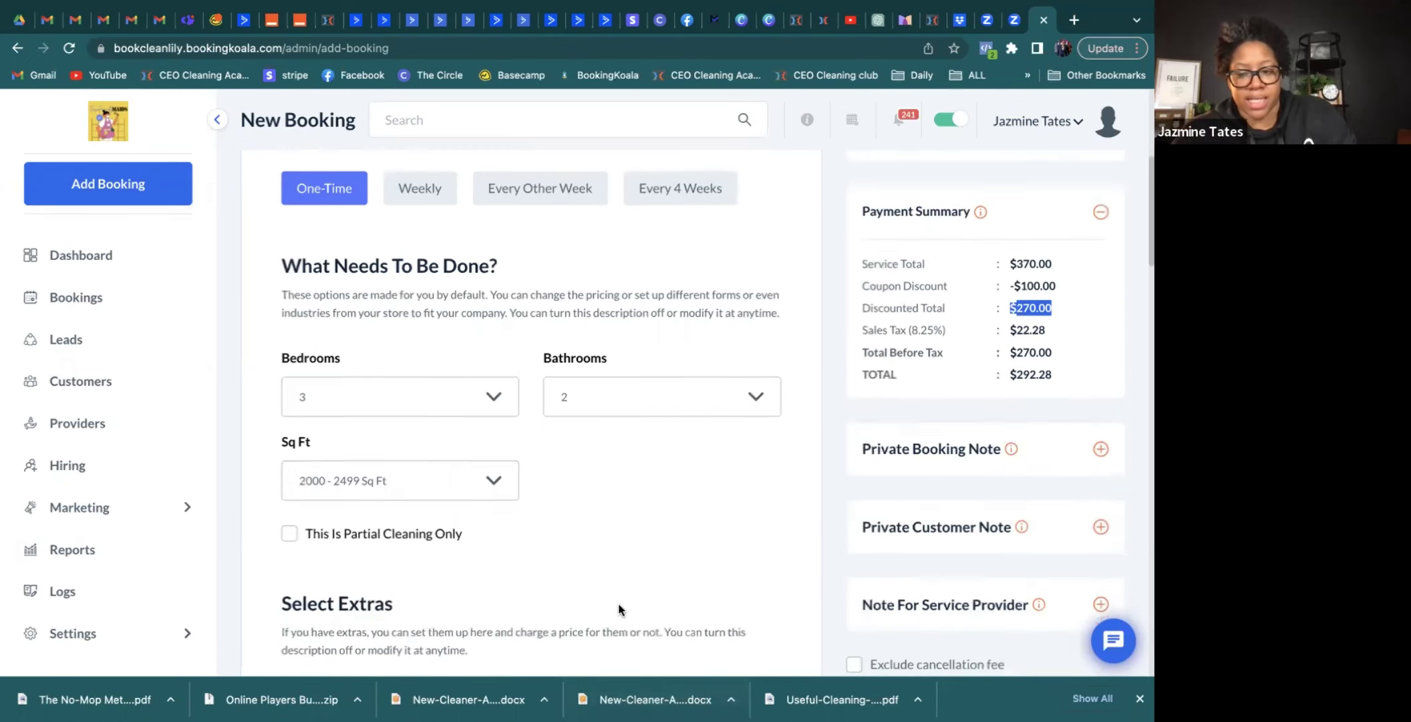
scroll(619, 610, "up", 5)
scroll(619, 609, "down", 3)
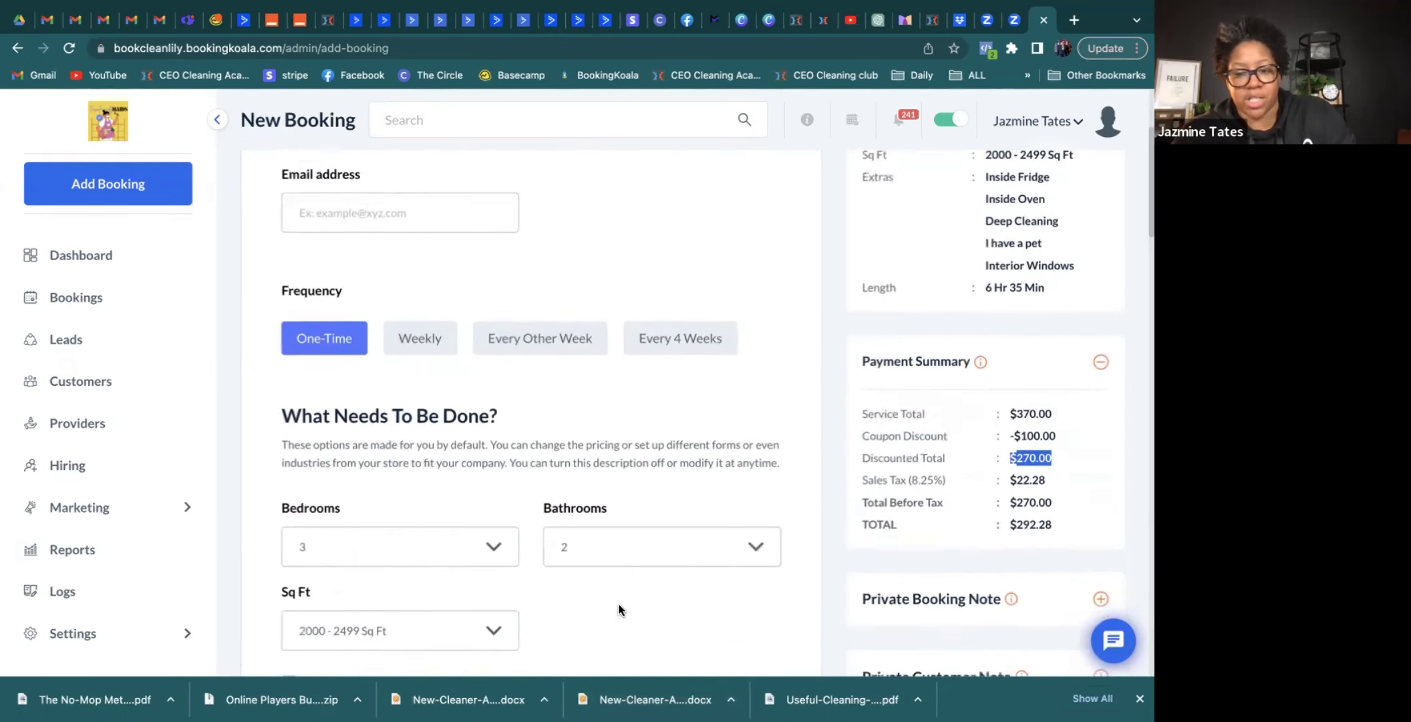
scroll(618, 609, "down", 5)
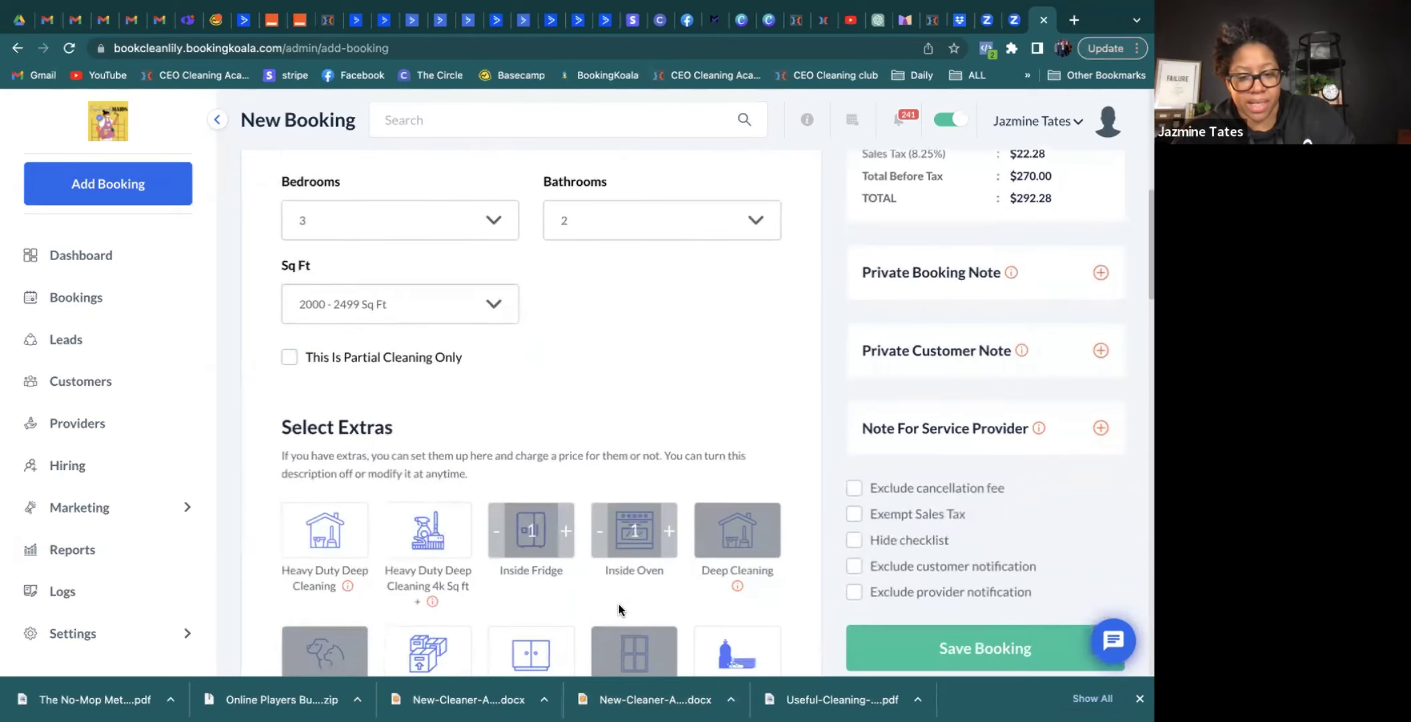
scroll(619, 608, "down", 2)
scroll(618, 608, "up", 1)
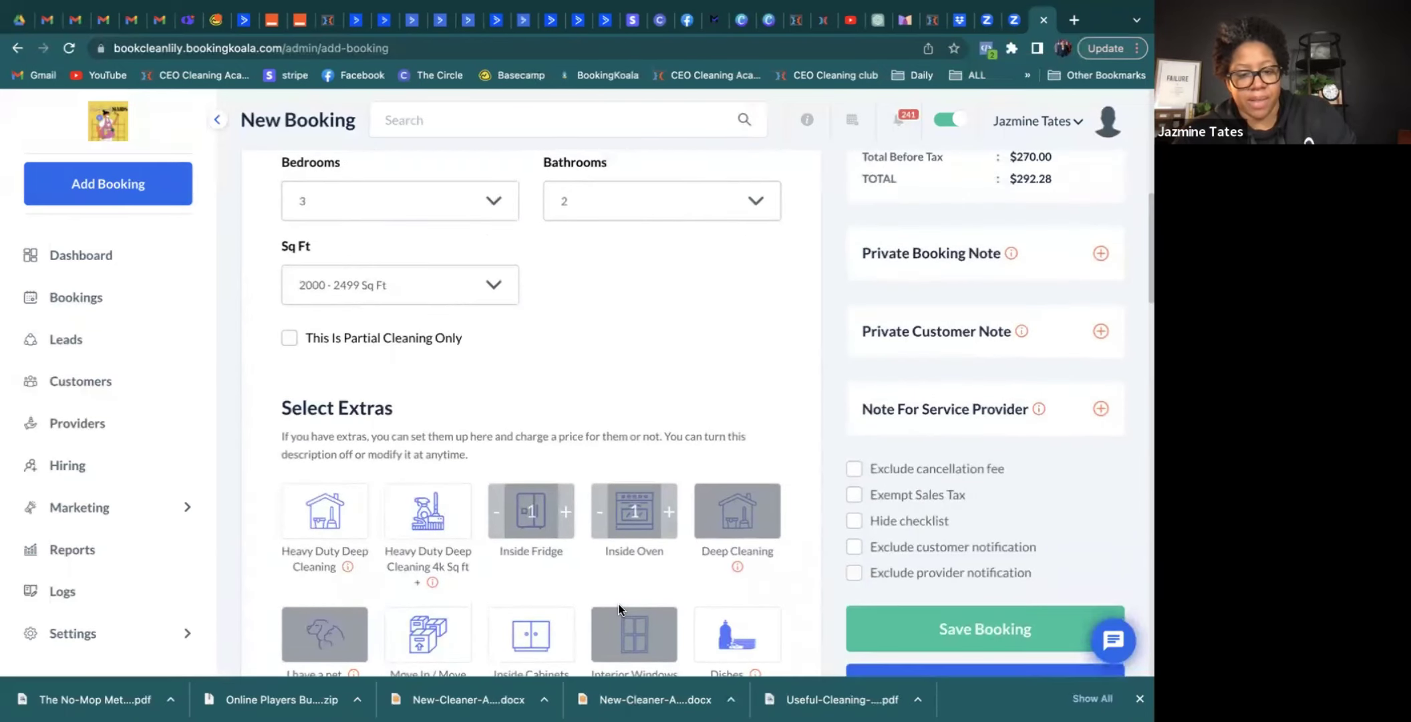
scroll(619, 609, "down", 1)
scroll(618, 608, "up", 4)
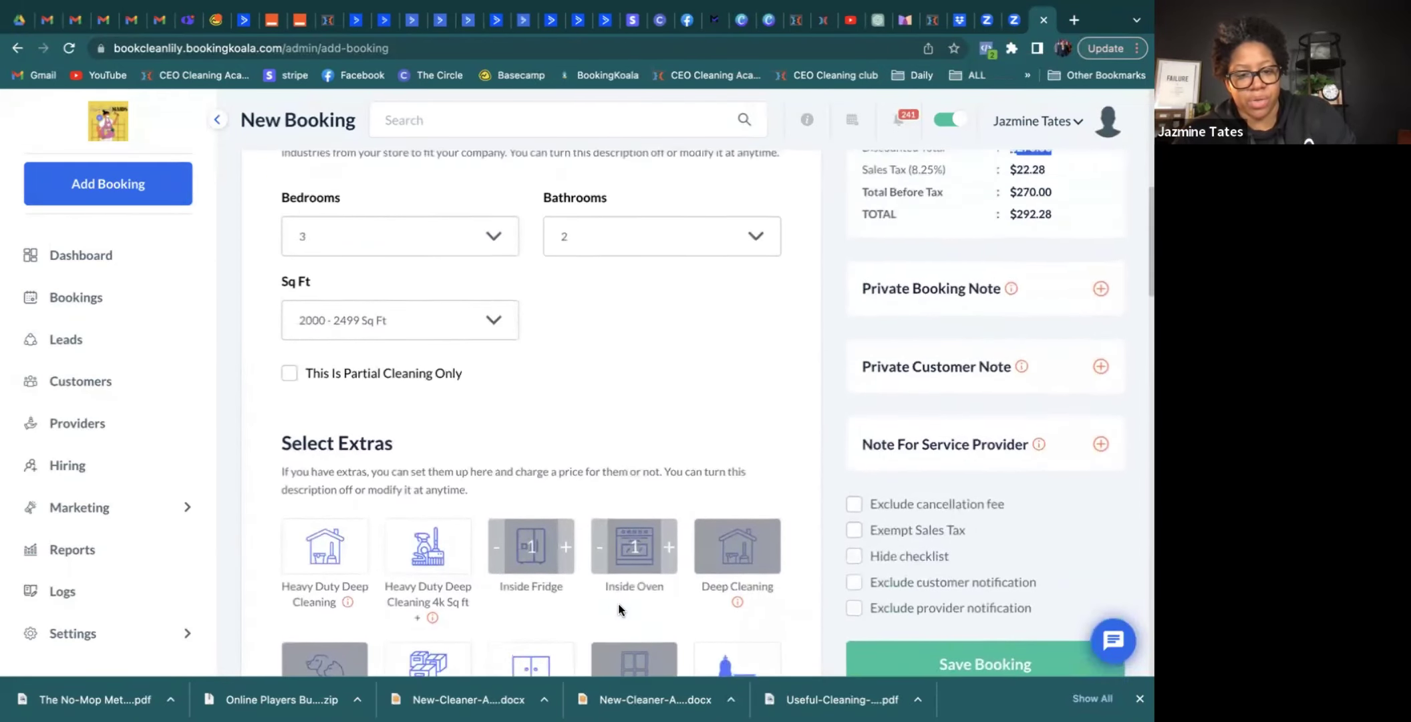
scroll(619, 608, "down", 1)
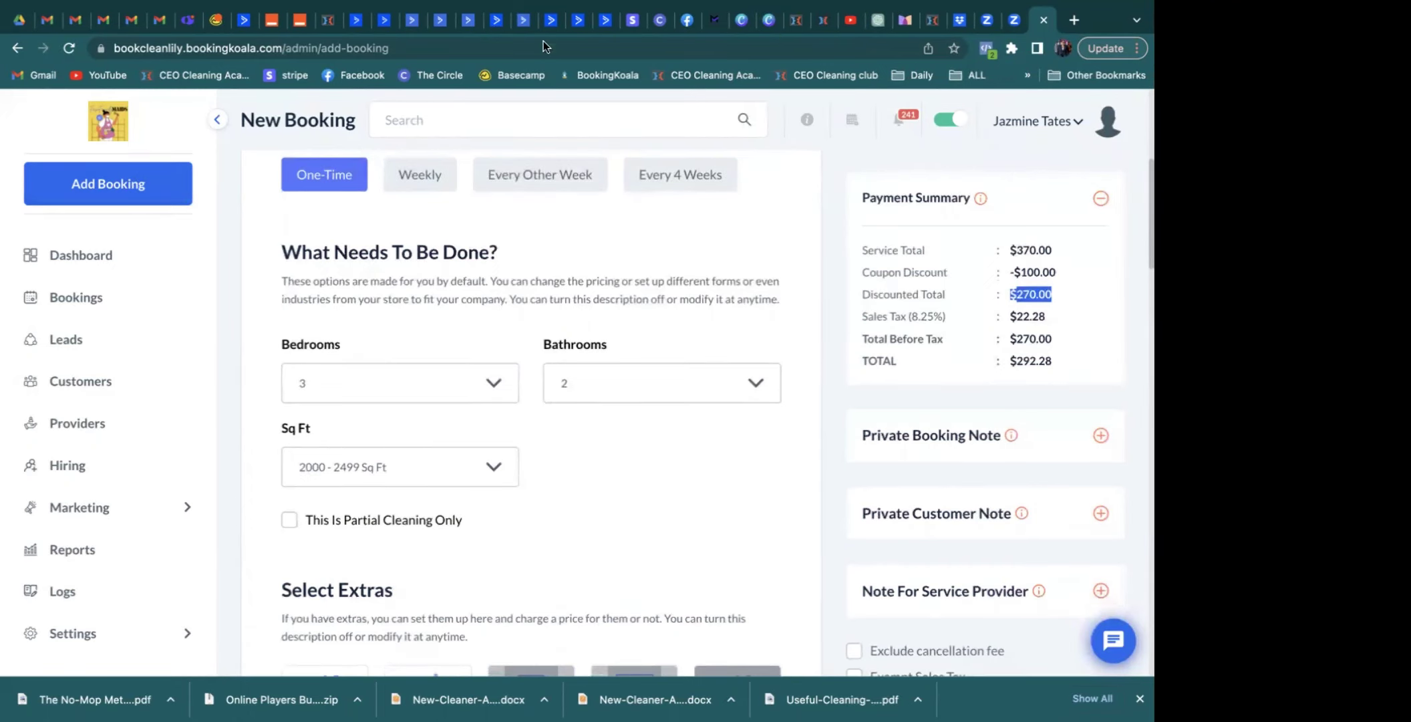
mouse_move(624, 6)
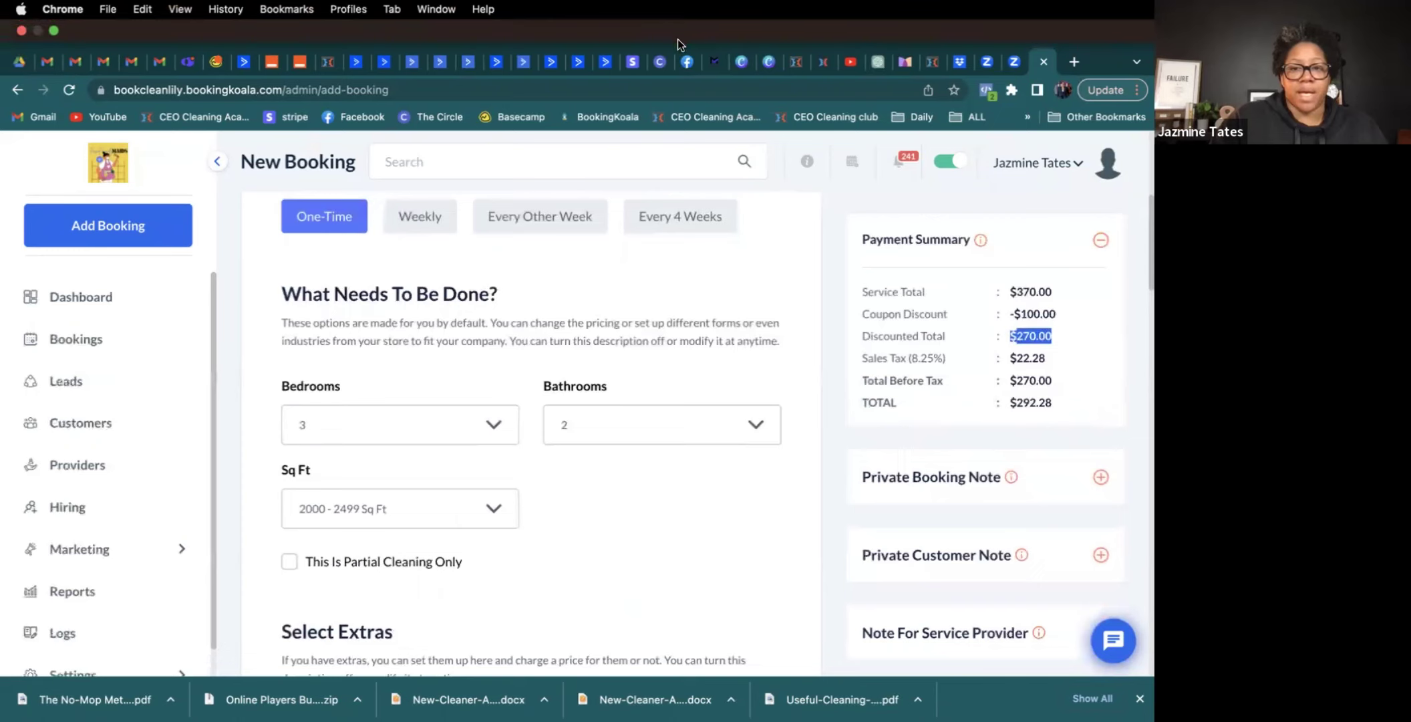